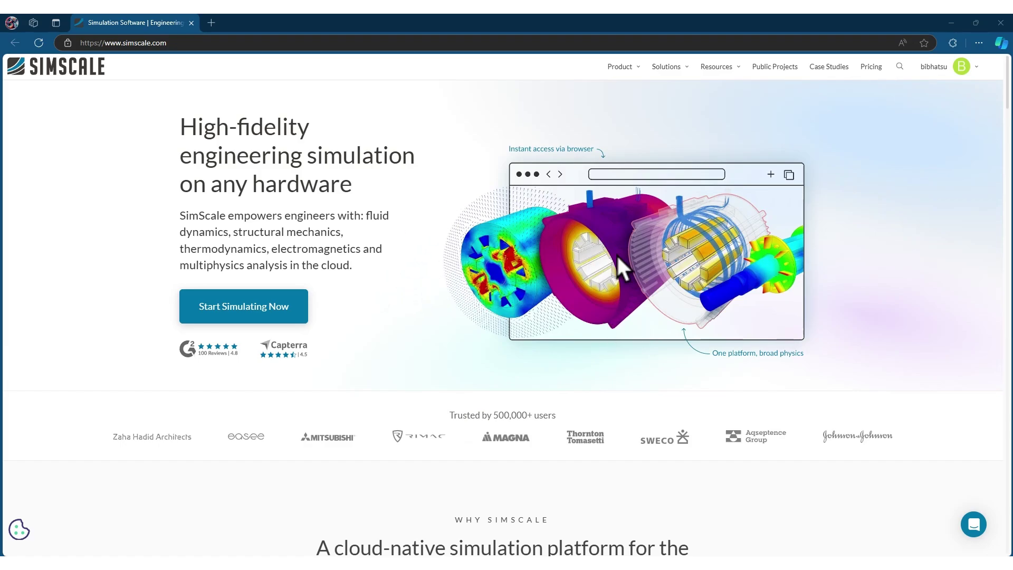
Scroll the SimScale homepage down to the Why SimScale section with its AI-Powered feature.
scroll(425, 310, "down", 6)
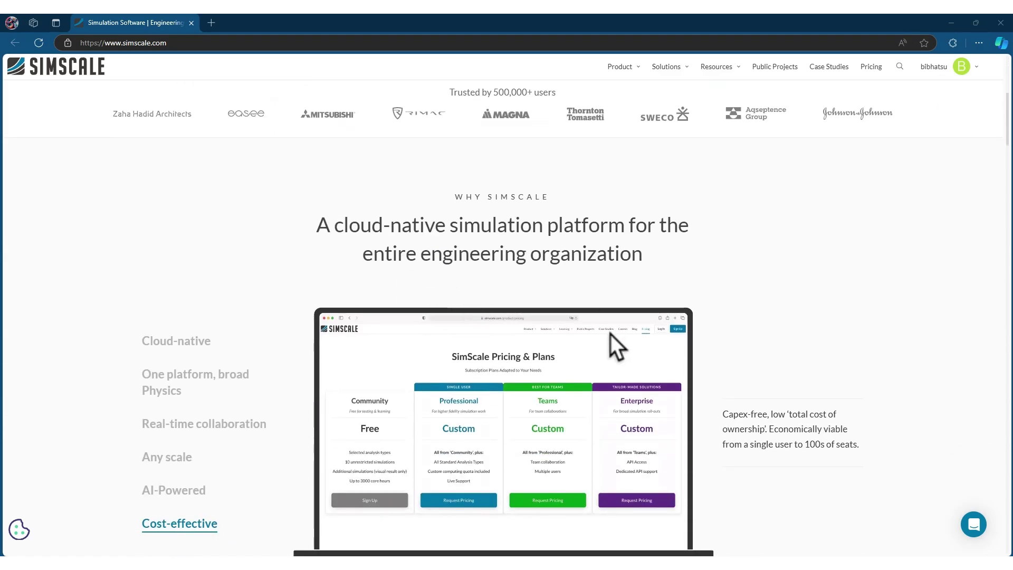
scroll(610, 335, "up", 6)
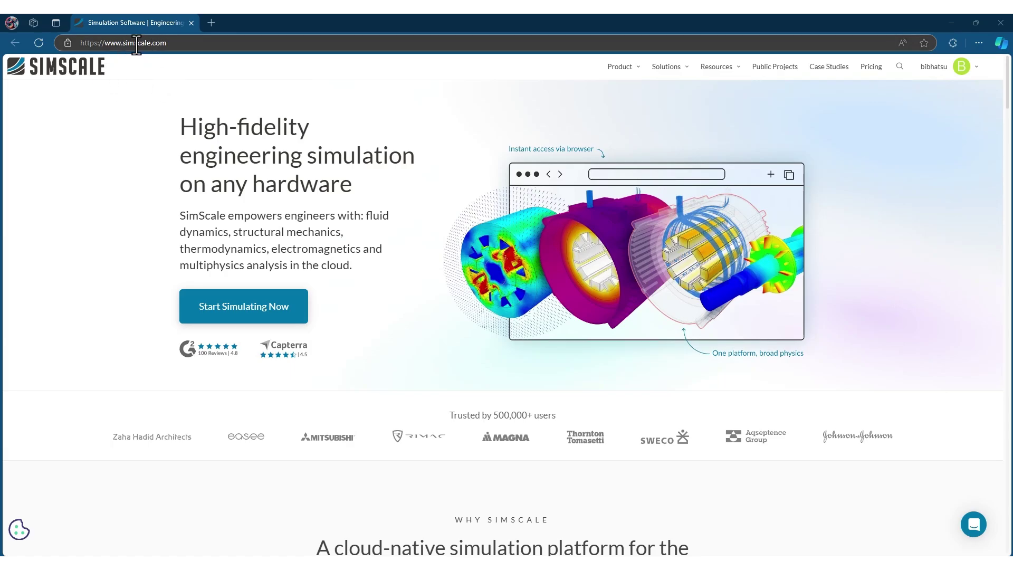
mouse_move(716, 68)
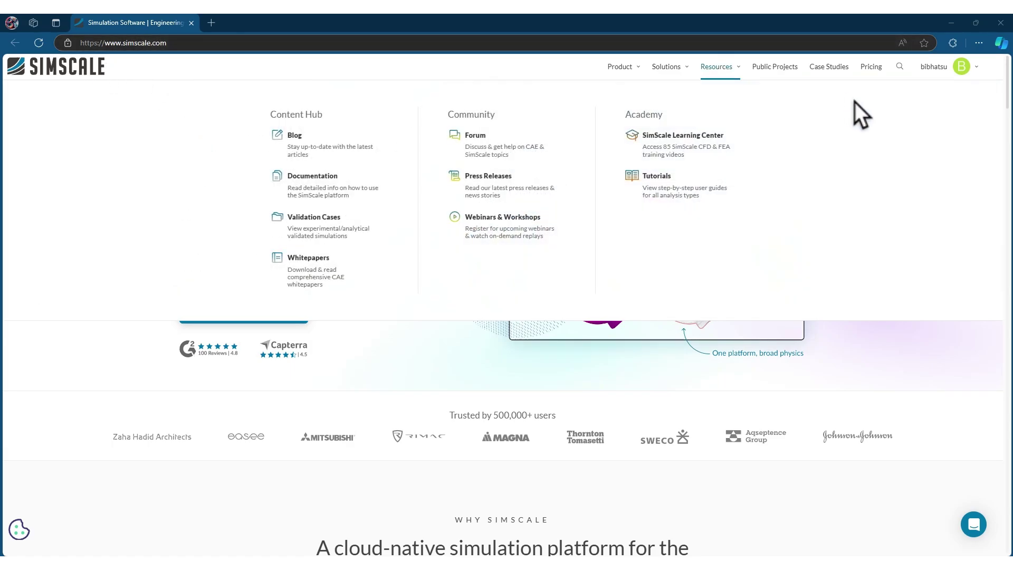
scroll(394, 343, "down", 3)
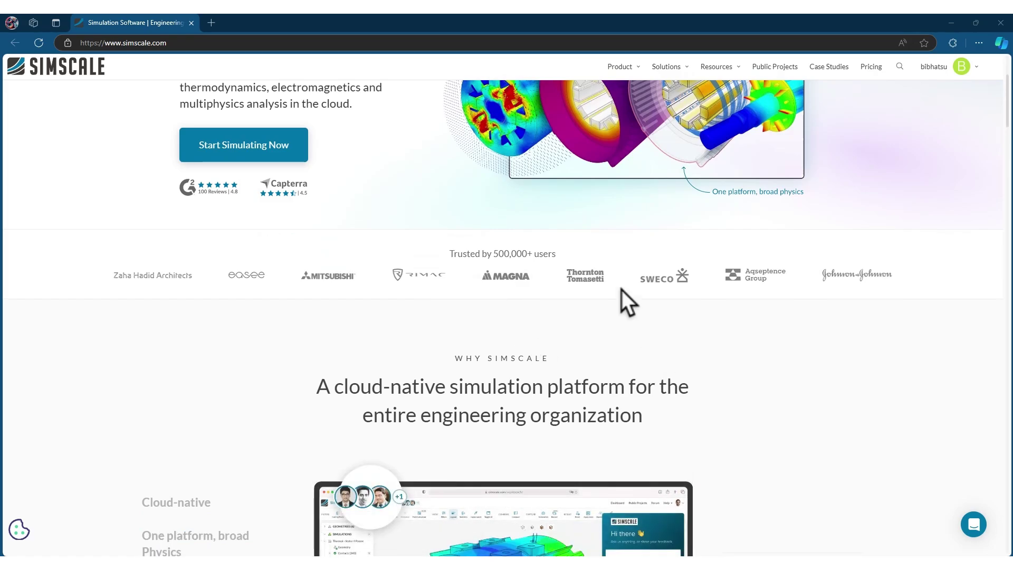
scroll(612, 298, "up", 3)
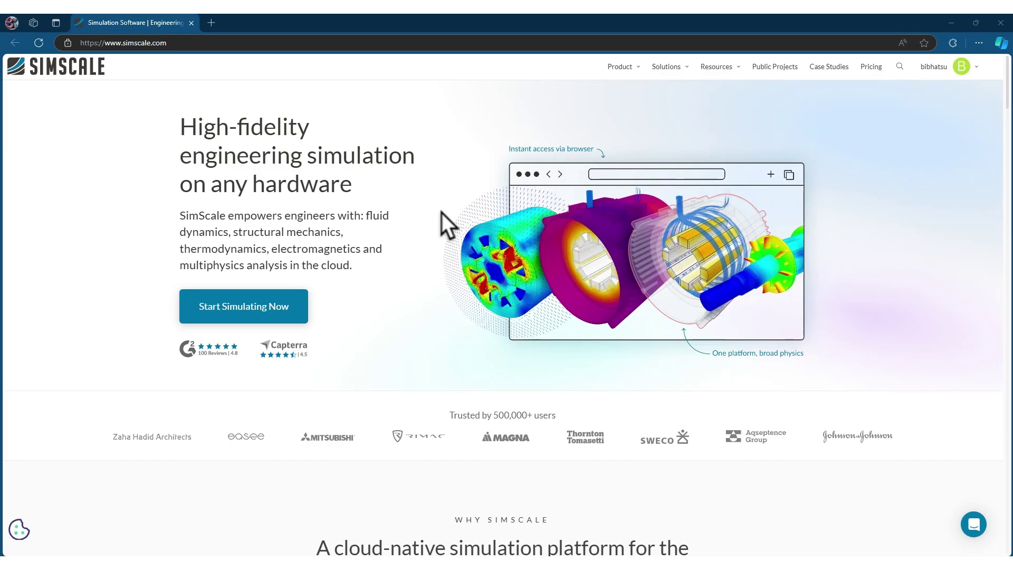
scroll(441, 229, "down", 10)
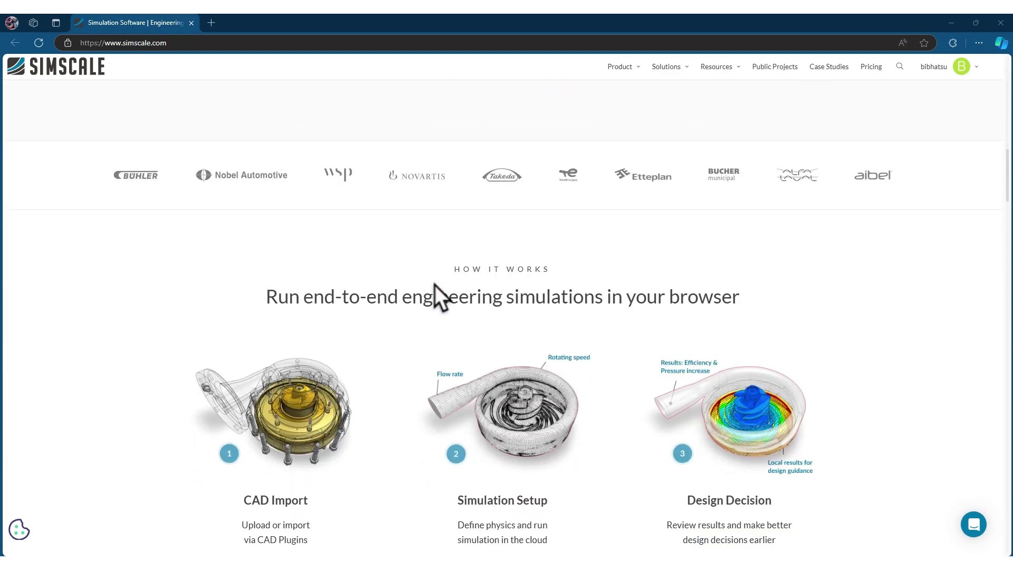
scroll(486, 337, "up", 10)
scroll(533, 154, "down", 3)
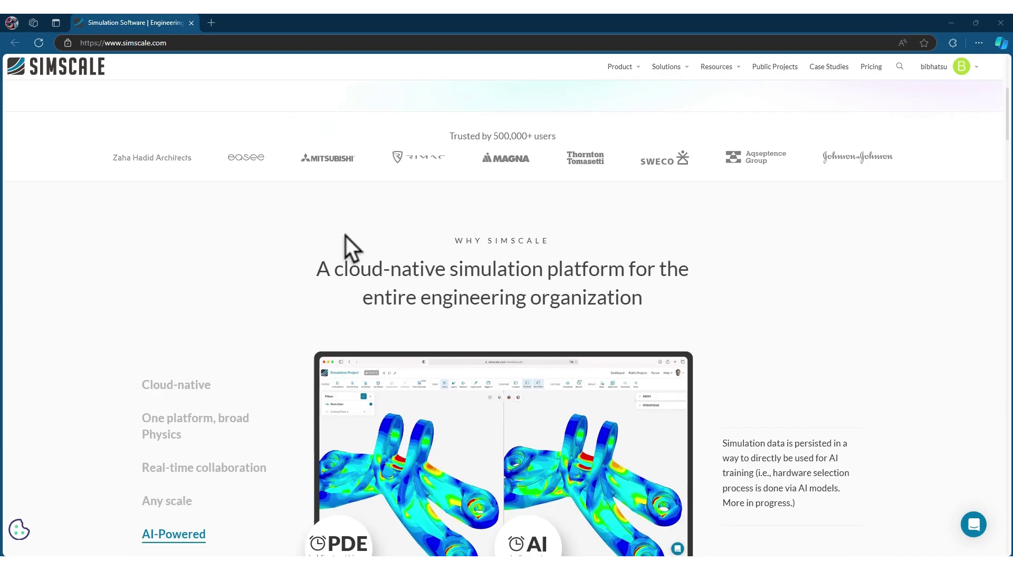
scroll(346, 236, "down", 3)
Cycle through the Cloud-native, One platform broad Physics, Real-time collaboration and AI-Powered features.
left_click(171, 180)
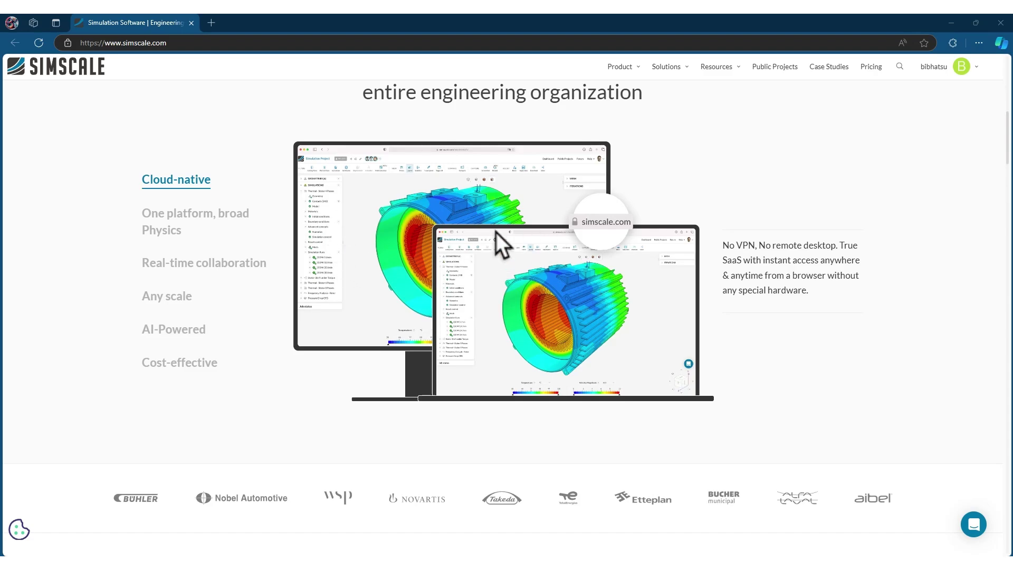
scroll(571, 223, "up", 8)
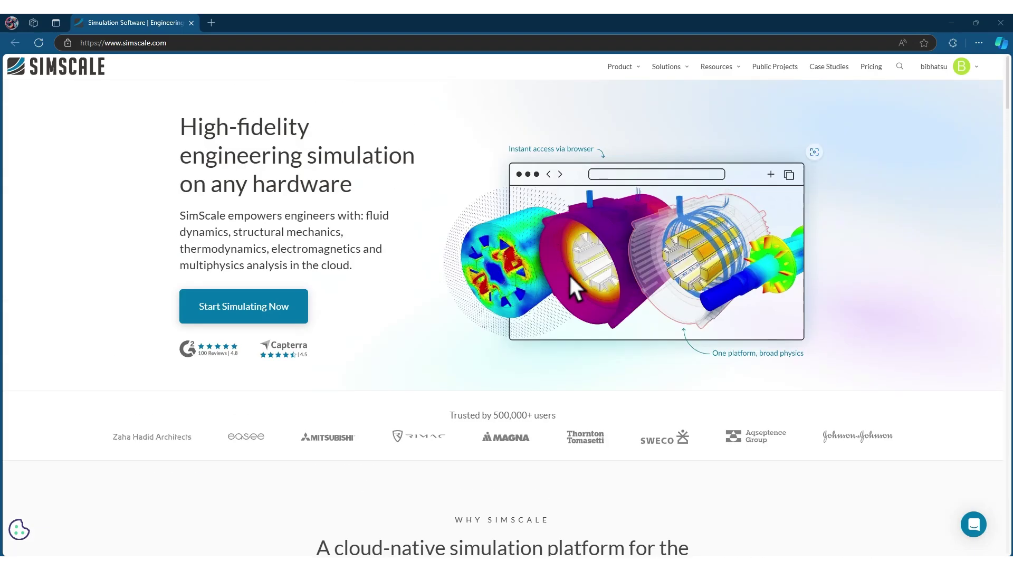
scroll(281, 314, "down", 5)
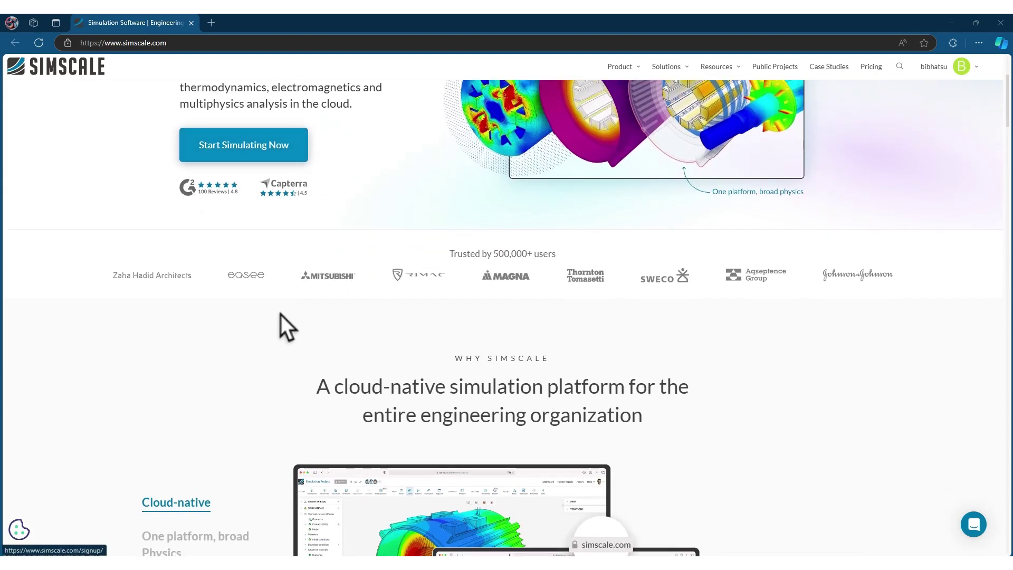
left_click(215, 385)
scroll(264, 317, "down", 3)
left_click(197, 182)
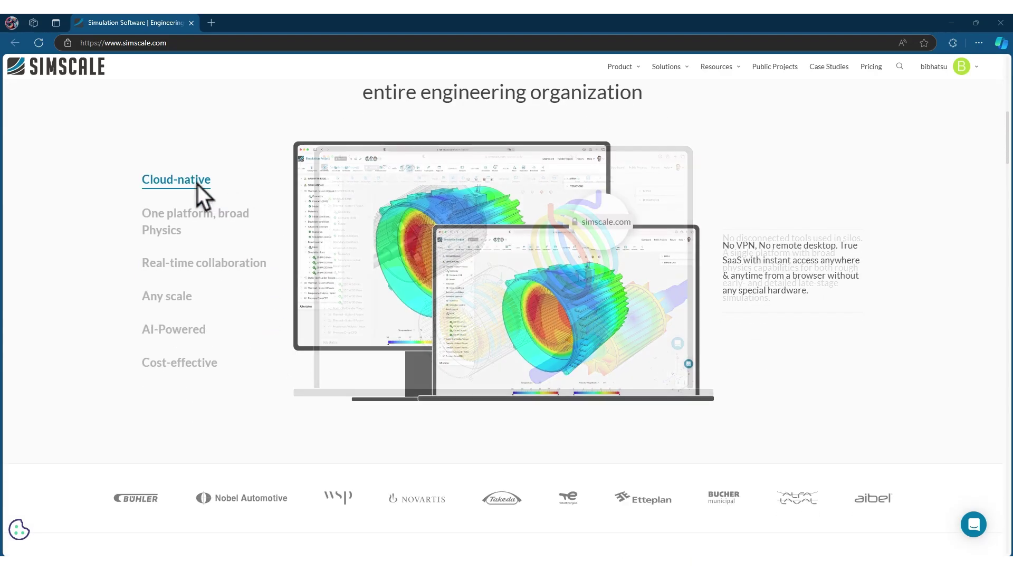
left_click(222, 211)
left_click(186, 179)
left_click(210, 221)
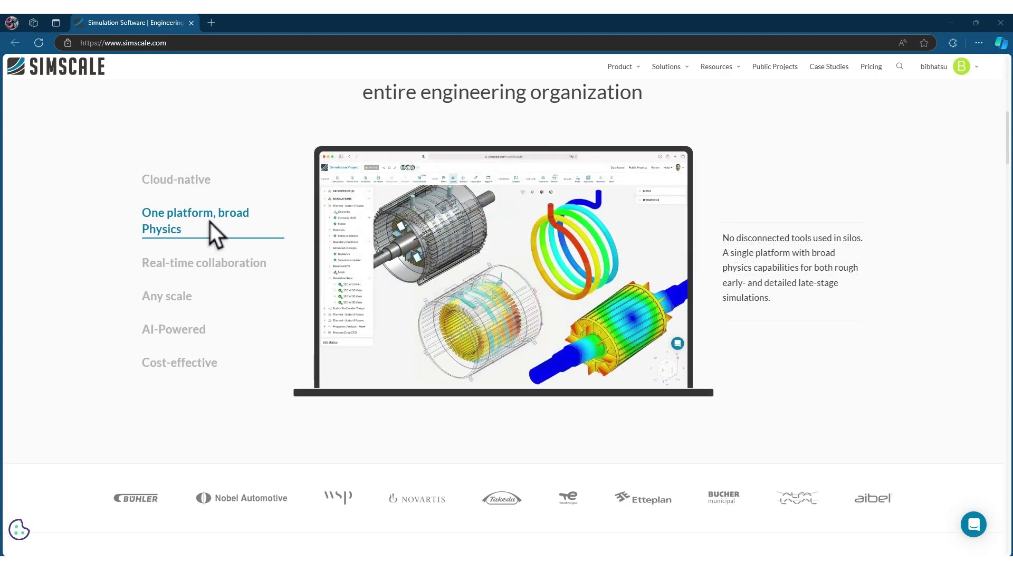
left_click(201, 264)
left_click(203, 326)
left_click(217, 262)
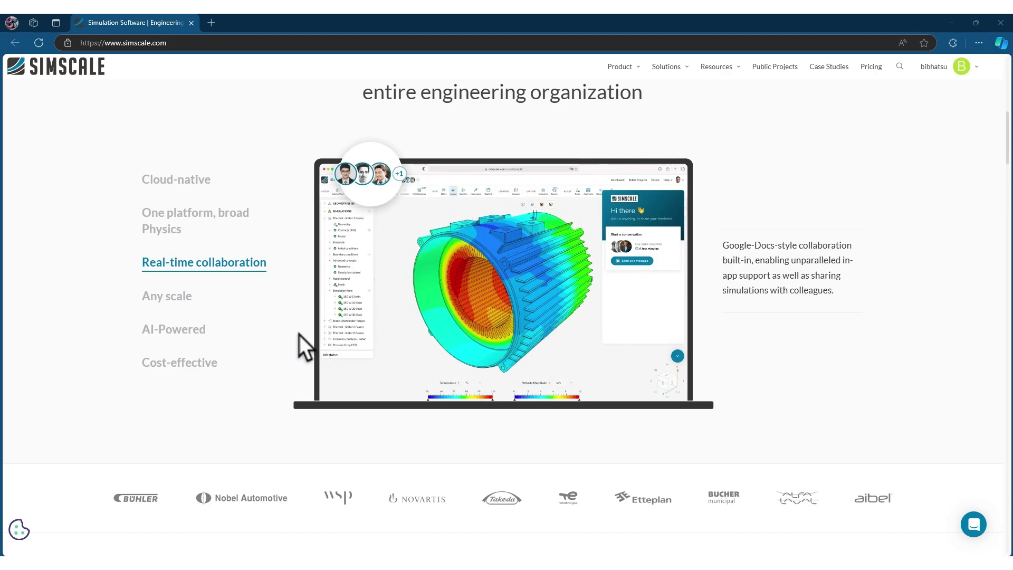
left_click(254, 332)
Scroll down to Industries & Applications and show the Others examples like Multiphase and Bolt stress.
scroll(429, 426, "down", 6)
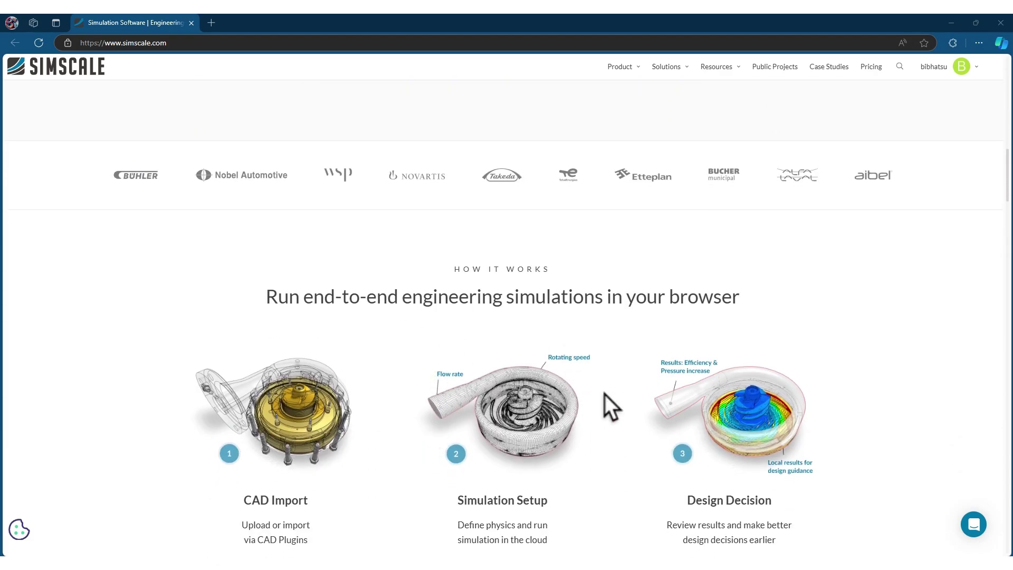
scroll(583, 385, "down", 6)
scroll(507, 270, "up", 3)
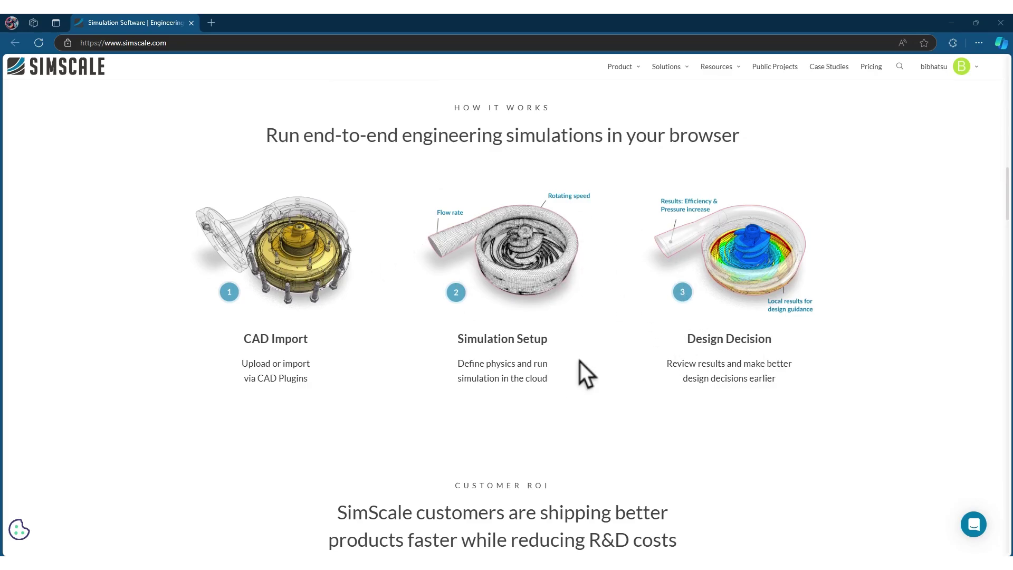
scroll(580, 362, "down", 9)
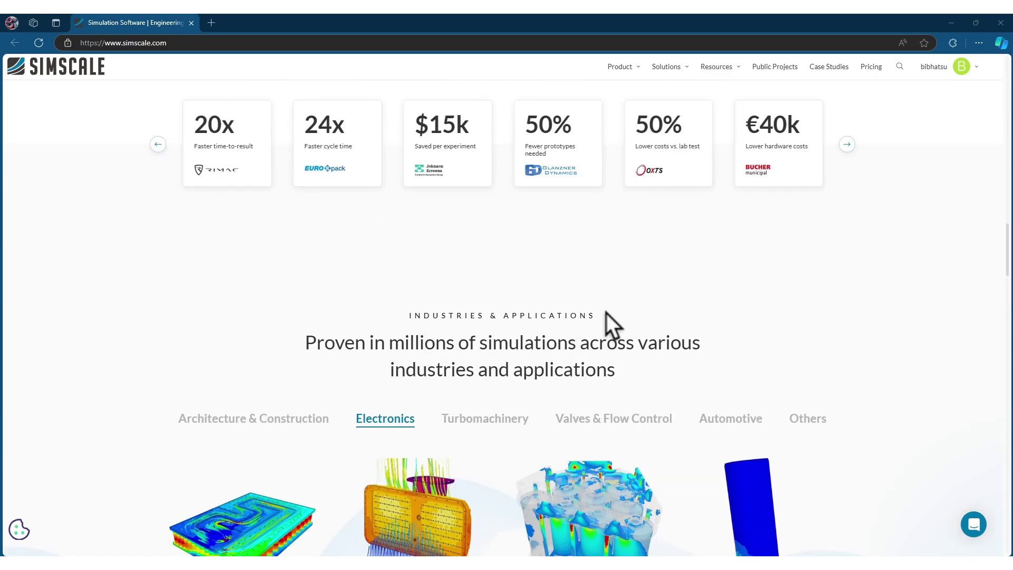
scroll(606, 317, "down", 3)
left_click(810, 257)
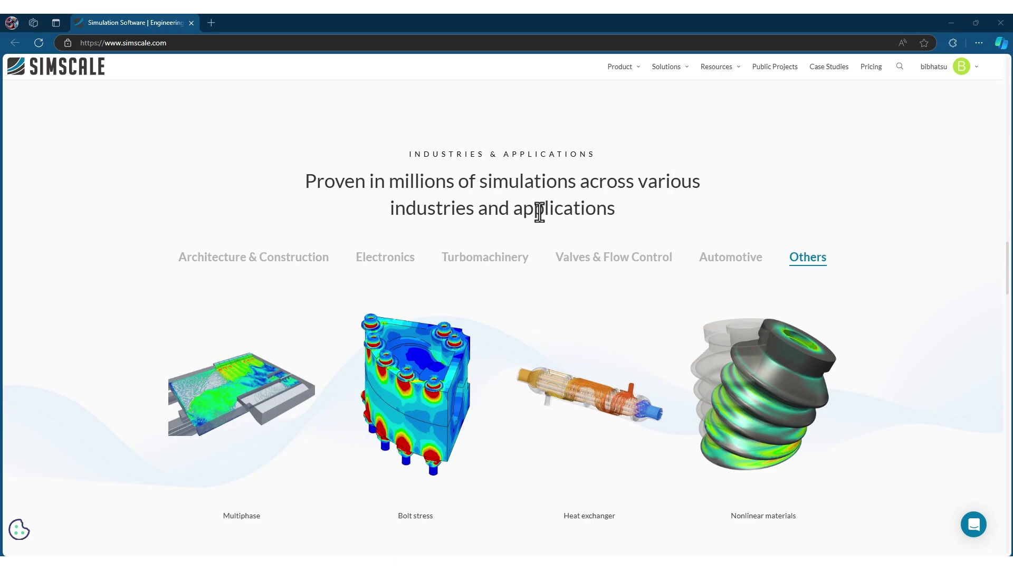
Browse the industry example tabs, including Turbomachinery and Automotive, ending on Electronics.
left_click(246, 266)
left_click(397, 269)
left_click(463, 264)
left_click(644, 261)
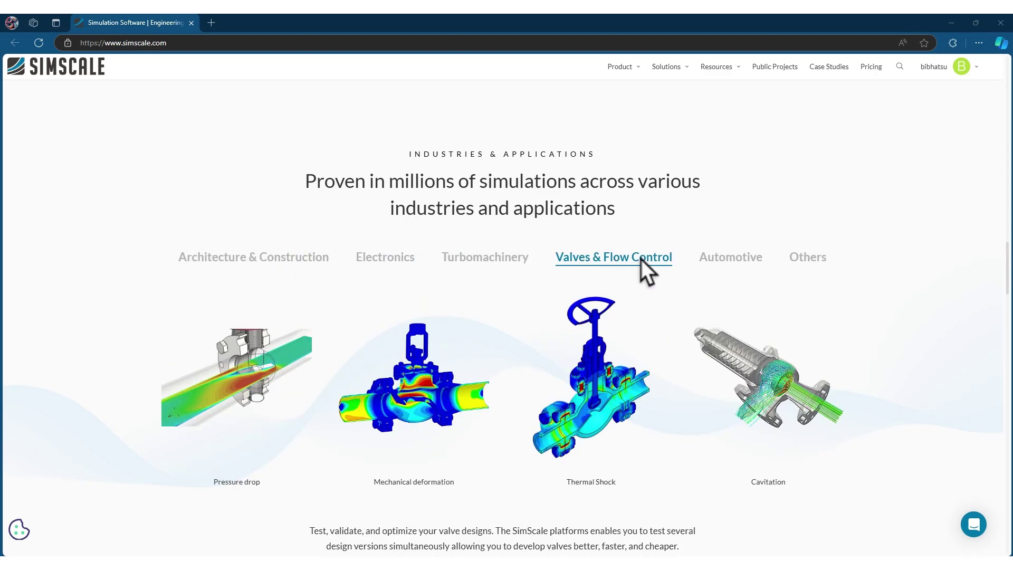
left_click(830, 264)
left_click(731, 260)
left_click(480, 260)
left_click(370, 264)
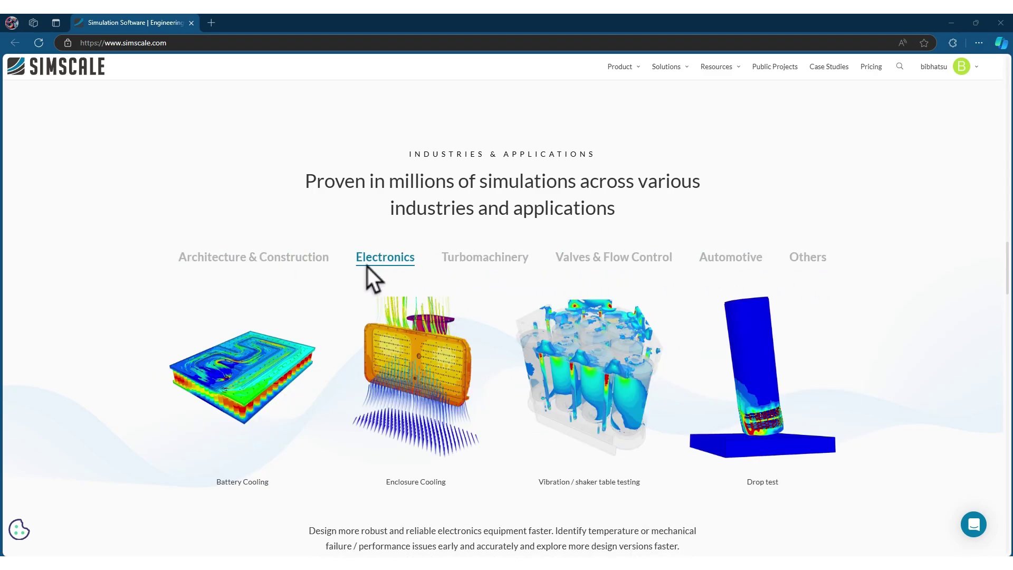
Scroll back to How It Works with its CAD Import, Simulation Setup and Design Decision steps.
scroll(488, 362, "down", 15)
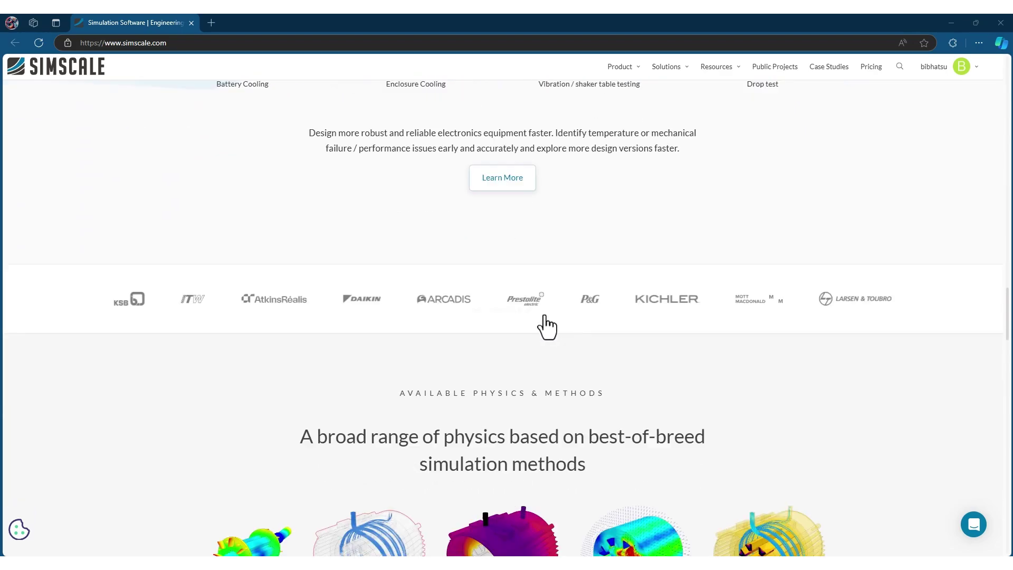
scroll(391, 211, "up", 1)
scroll(375, 280, "up", 5)
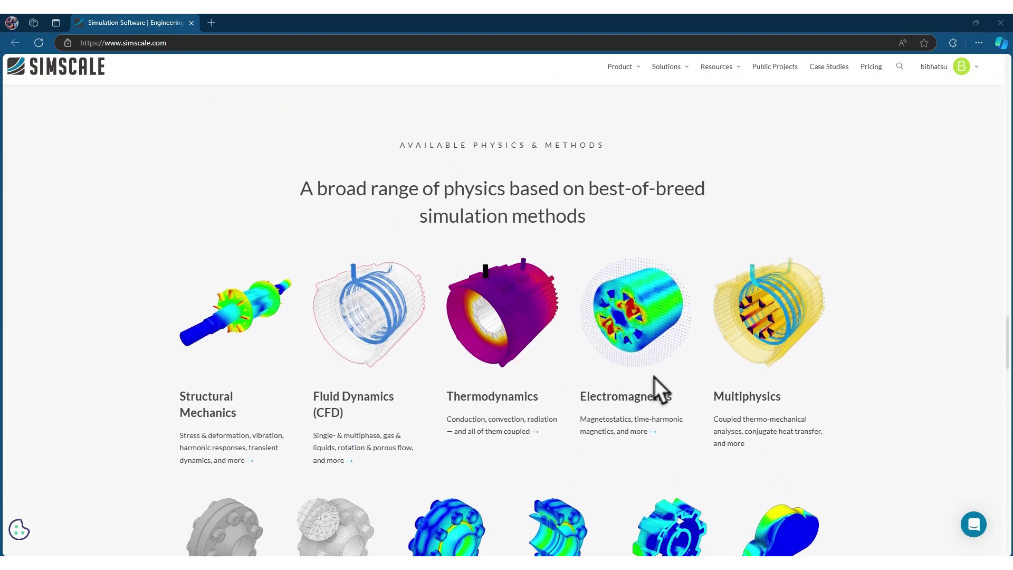
scroll(545, 249, "down", 6)
scroll(753, 343, "down", 10)
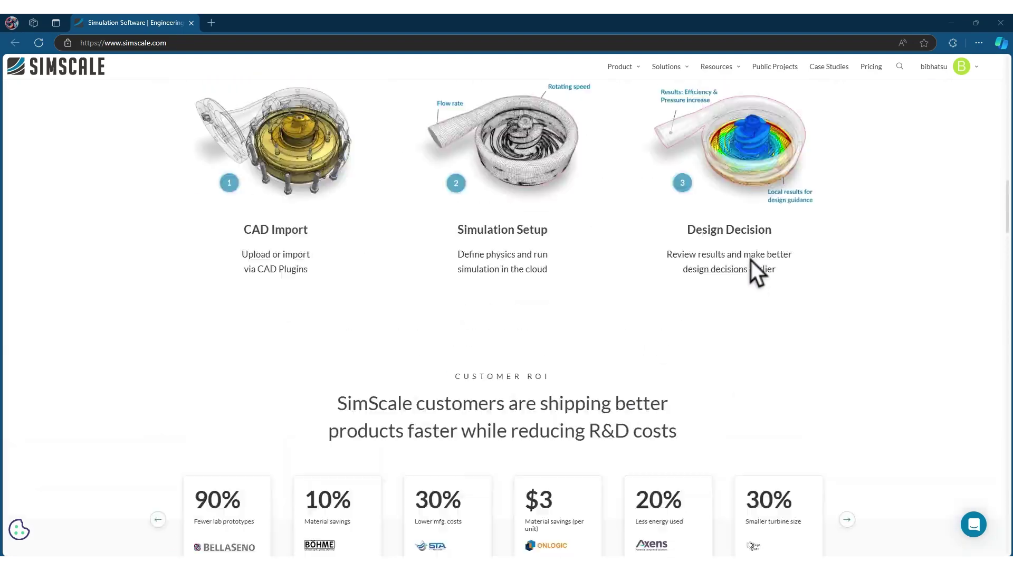
scroll(739, 158, "up", 3)
mouse_move(608, 75)
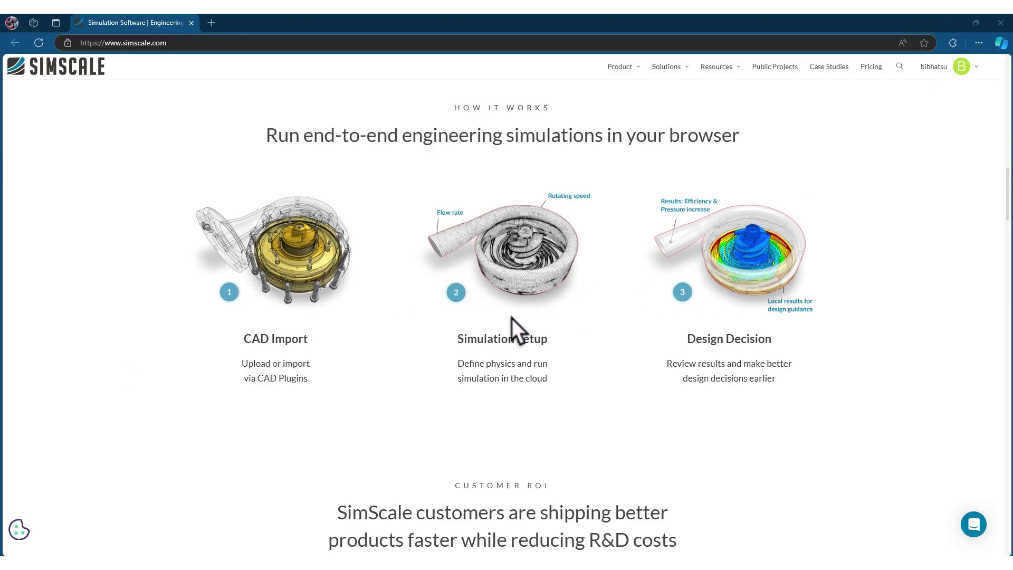
Scroll through the homepage to the Valves & Flow Control examples, such as Pressure drop and Cavitation.
scroll(512, 318, "down", 2)
scroll(512, 318, "down", 1)
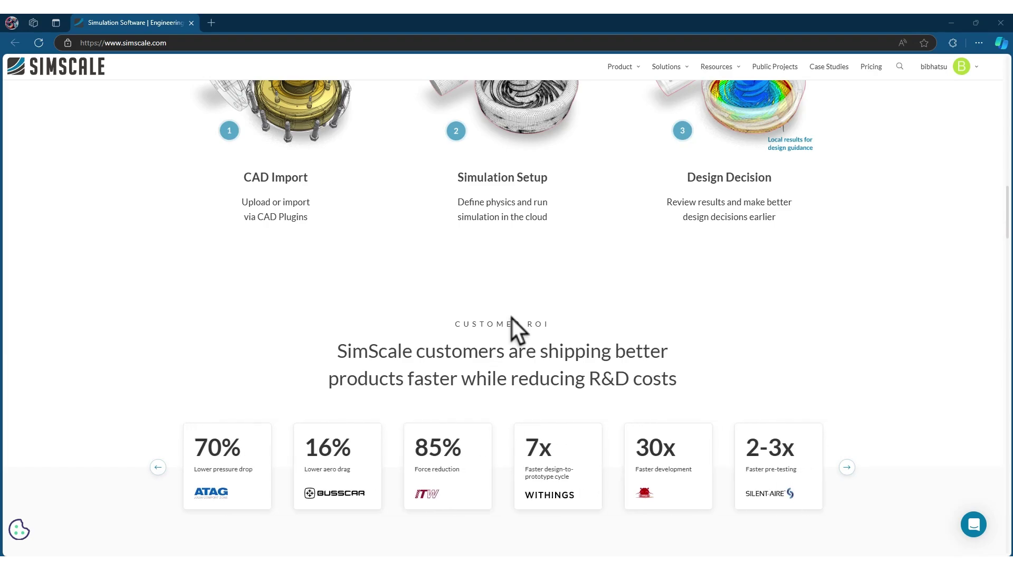
scroll(511, 318, "up", 5)
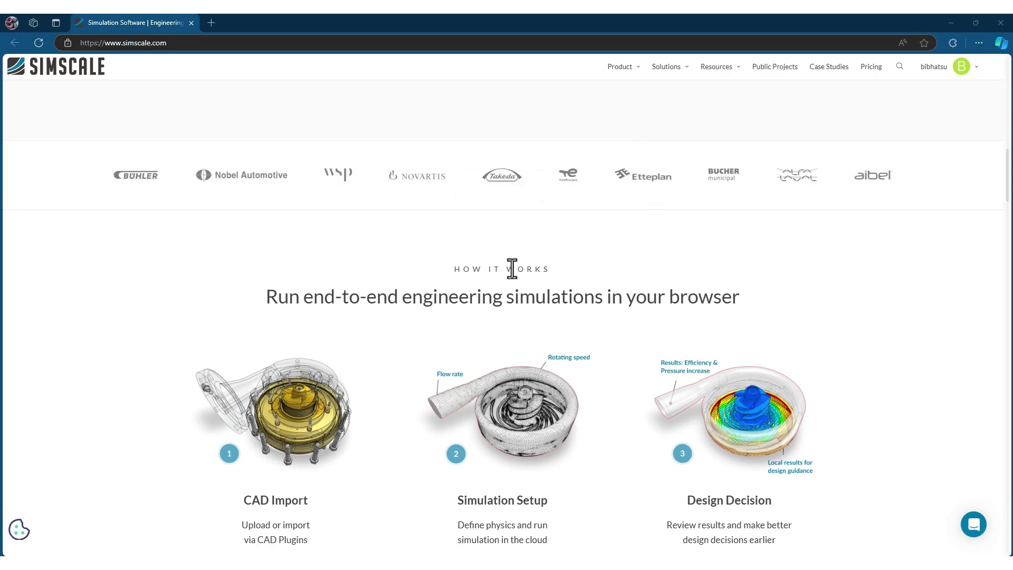
scroll(512, 268, "down", 10)
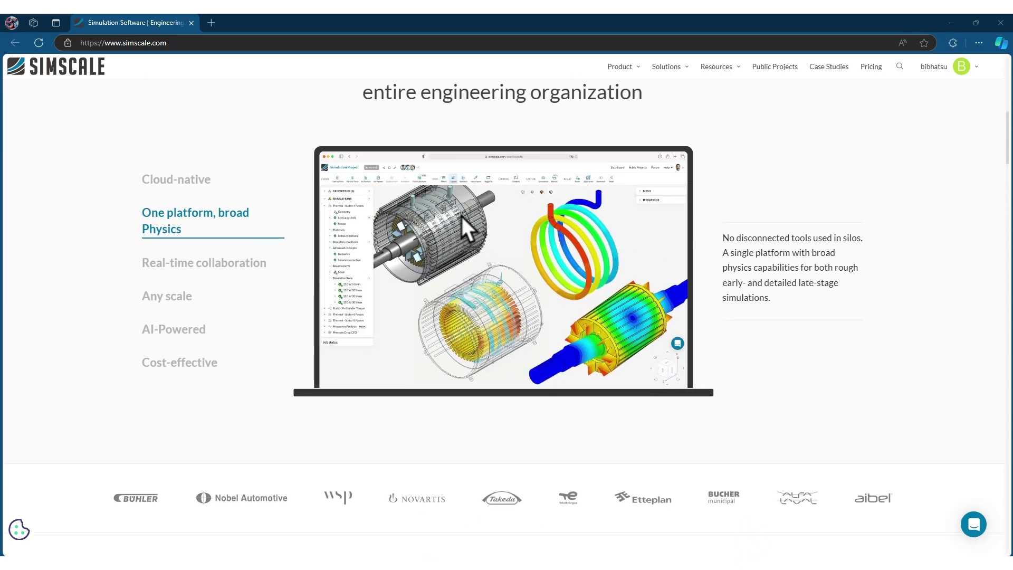
scroll(421, 315, "down", 15)
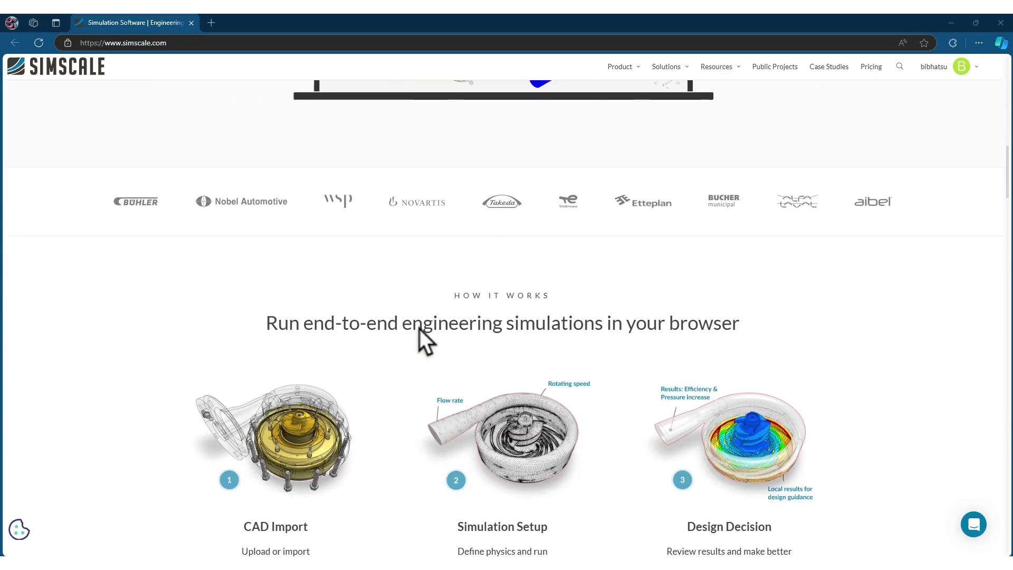
scroll(514, 369, "down", 6)
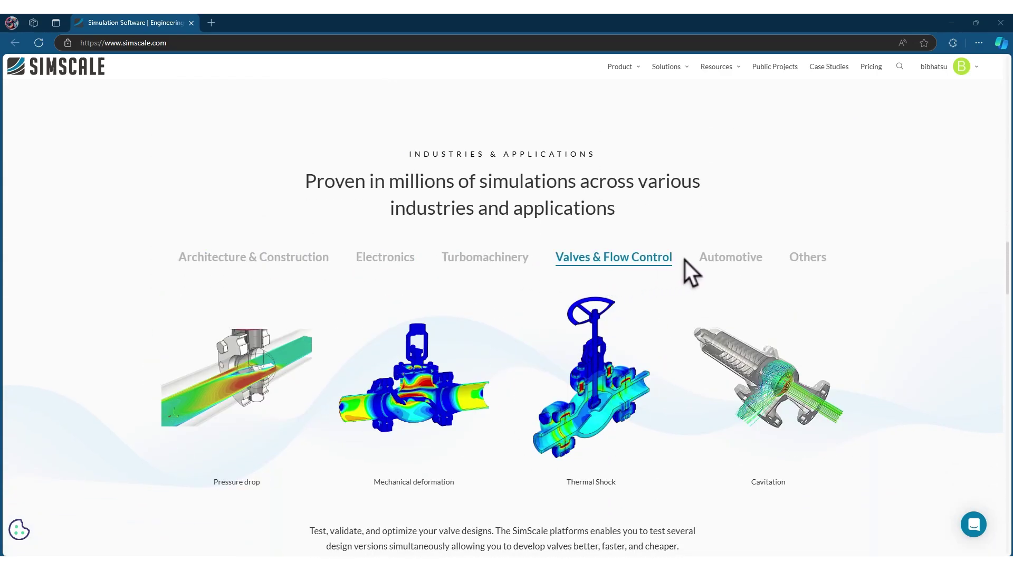
mouse_move(798, 259)
mouse_move(286, 264)
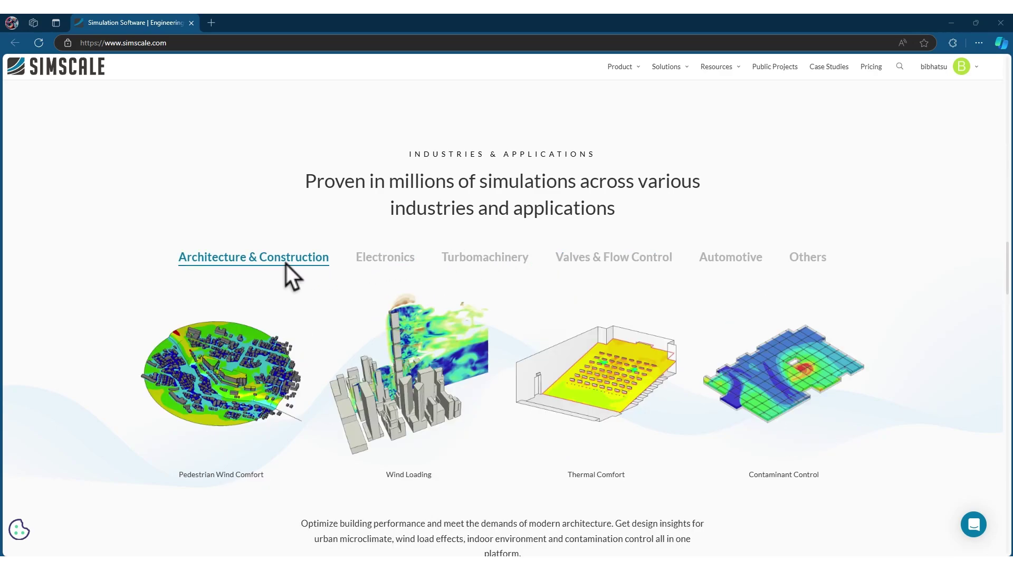
mouse_move(384, 262)
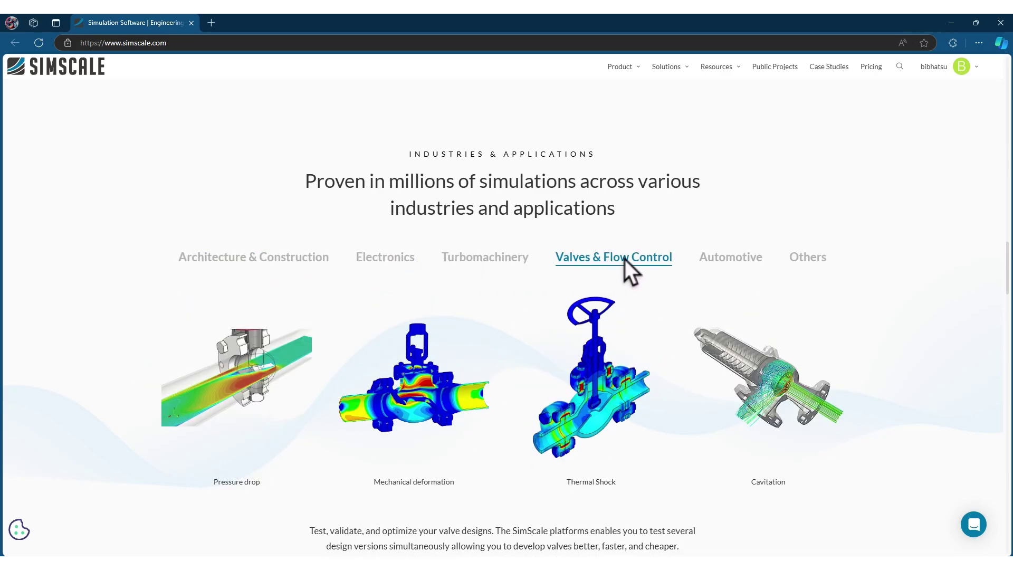
mouse_move(711, 261)
mouse_move(517, 262)
scroll(517, 262, "down", 3)
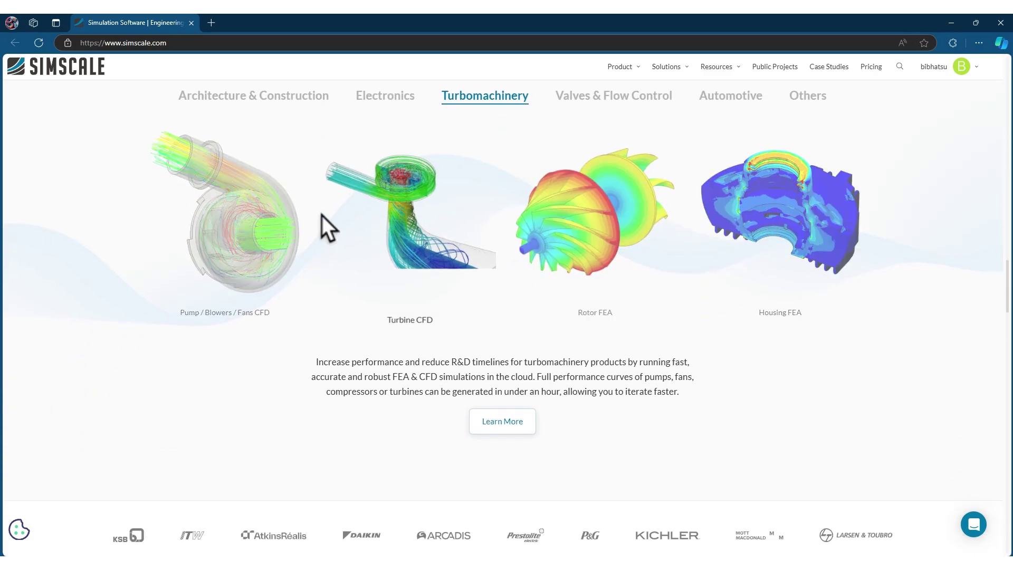
scroll(642, 448, "up", 3)
scroll(587, 406, "down", 6)
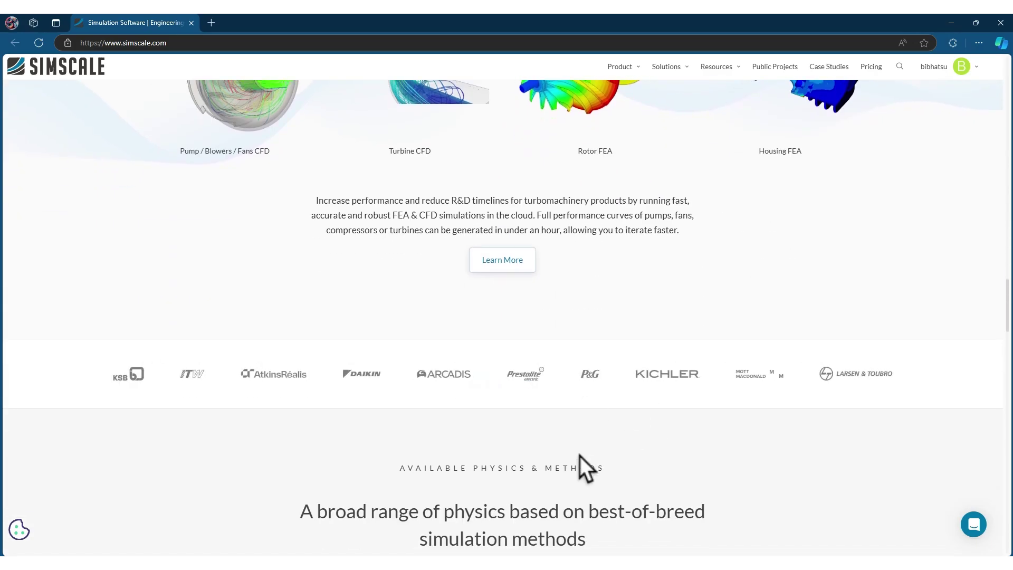
scroll(581, 456, "down", 3)
scroll(578, 457, "down", 3)
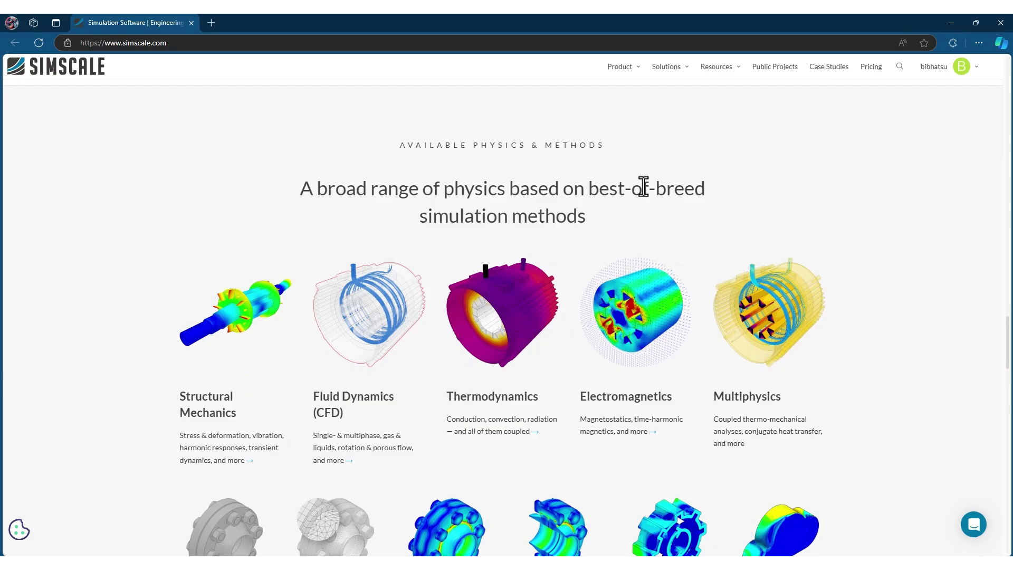
scroll(590, 274, "down", 3)
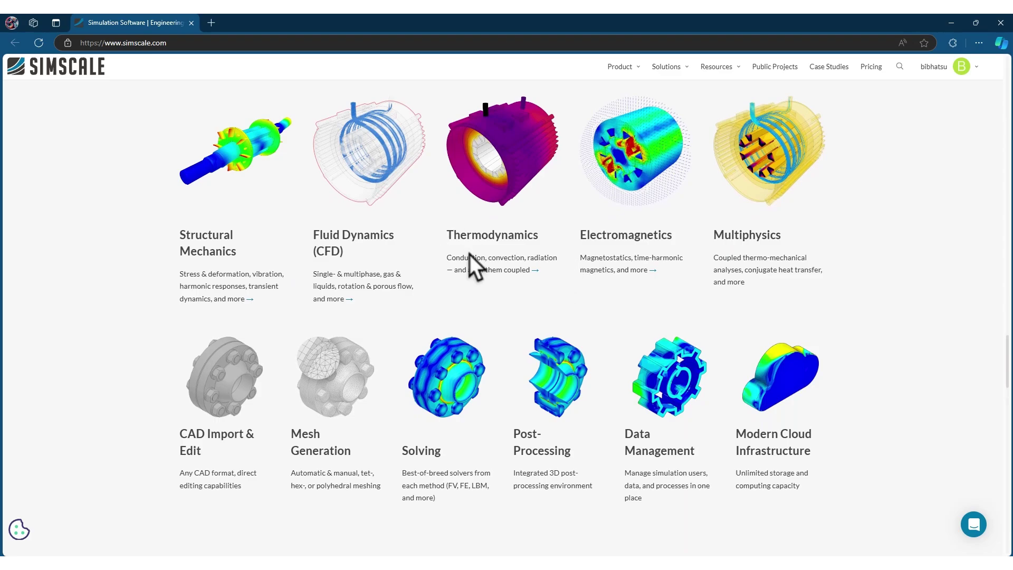
scroll(461, 281, "down", 3)
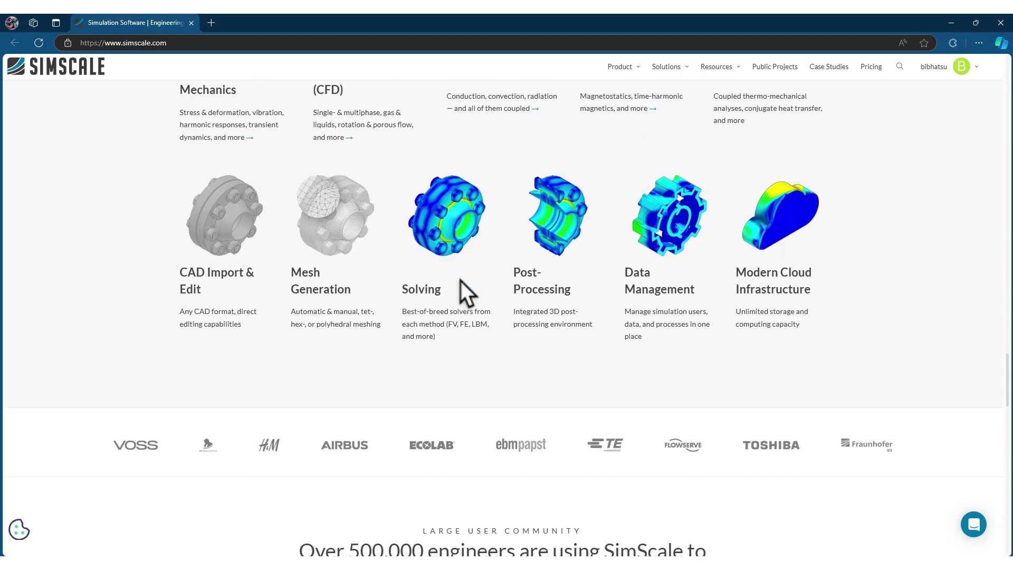
scroll(460, 281, "up", 3)
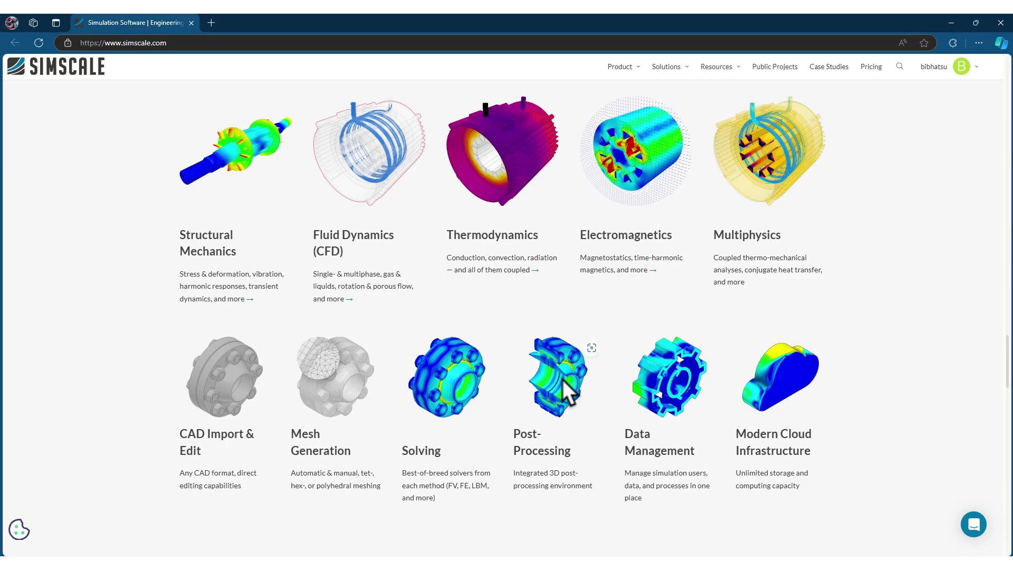
scroll(296, 227, "down", 10)
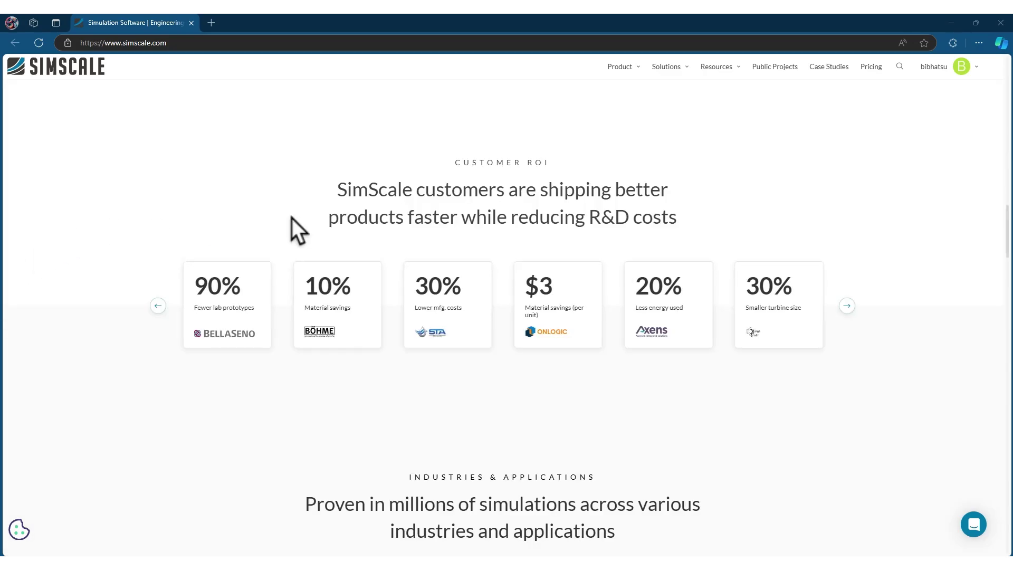
scroll(854, 206, "up", 10)
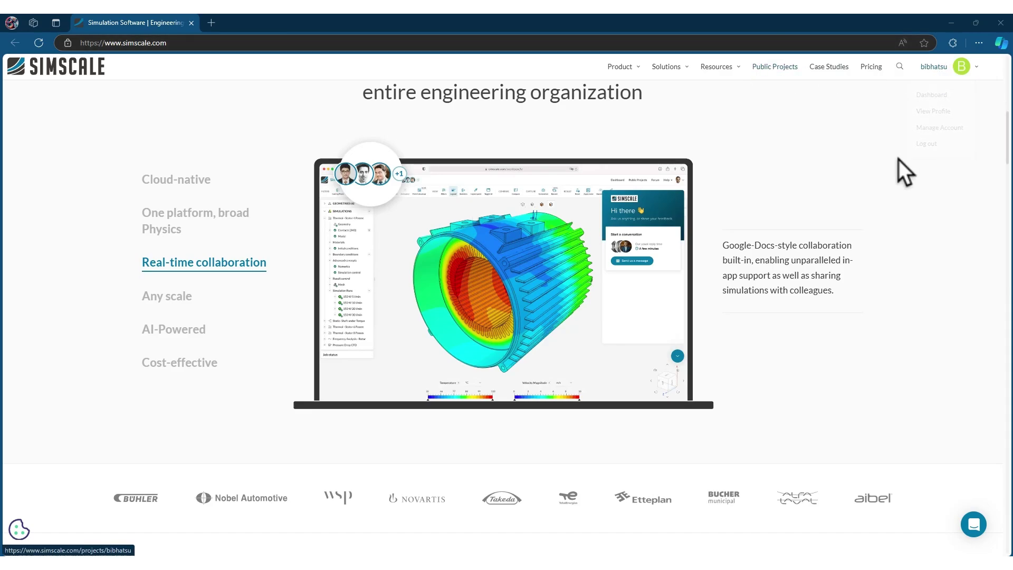
Open Public Projects and browse the Most Popular grid, including CFD TESTING BASIC DUCT and HEX simulation.
left_click(767, 68)
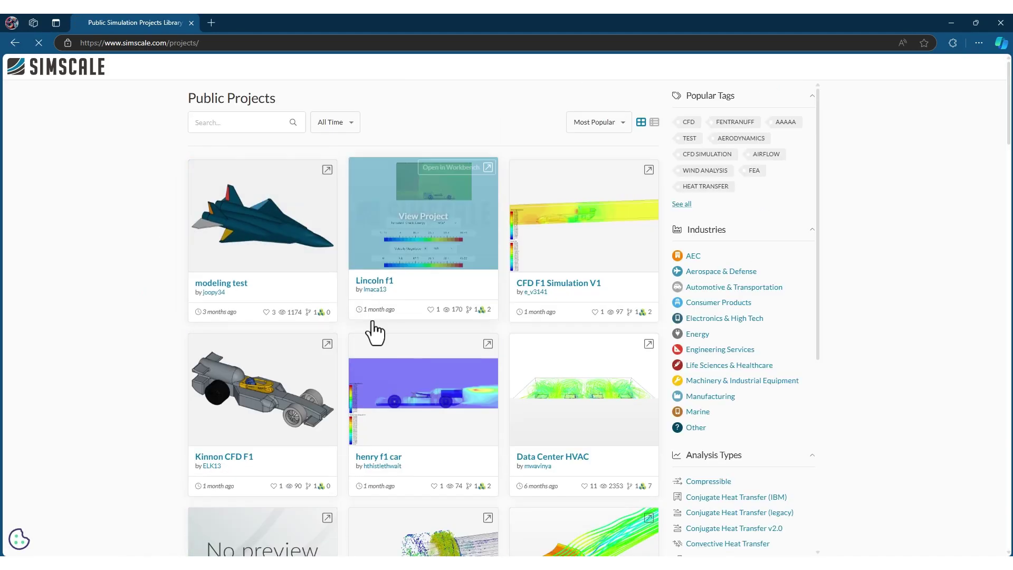
scroll(572, 304, "down", 10)
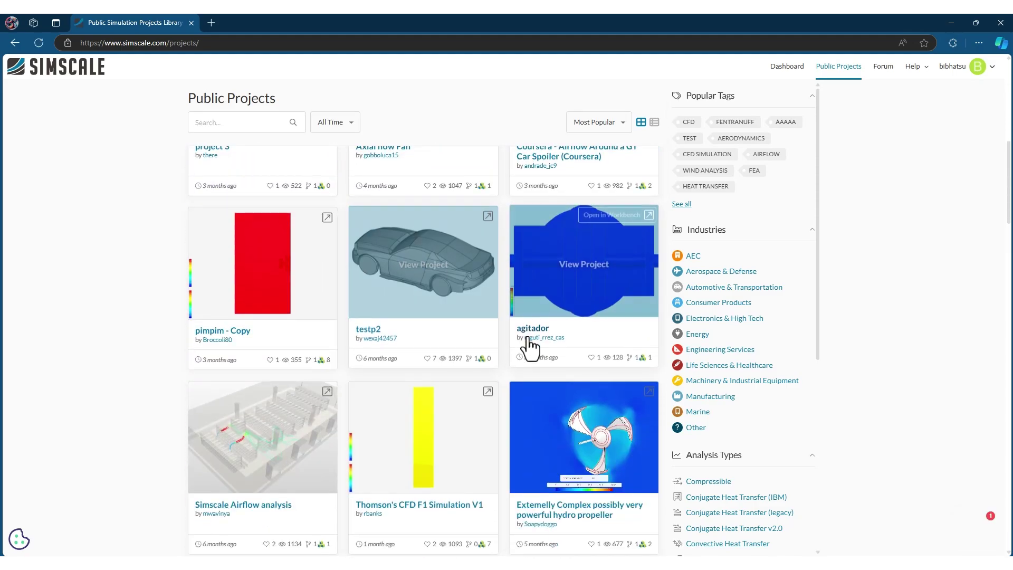
scroll(527, 343, "down", 4)
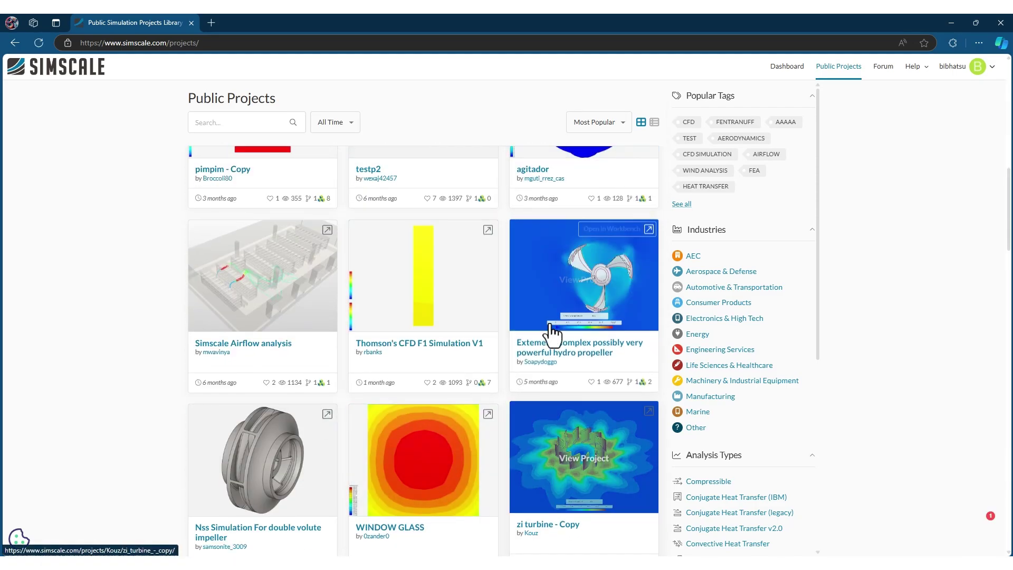
scroll(554, 406, "up", 5)
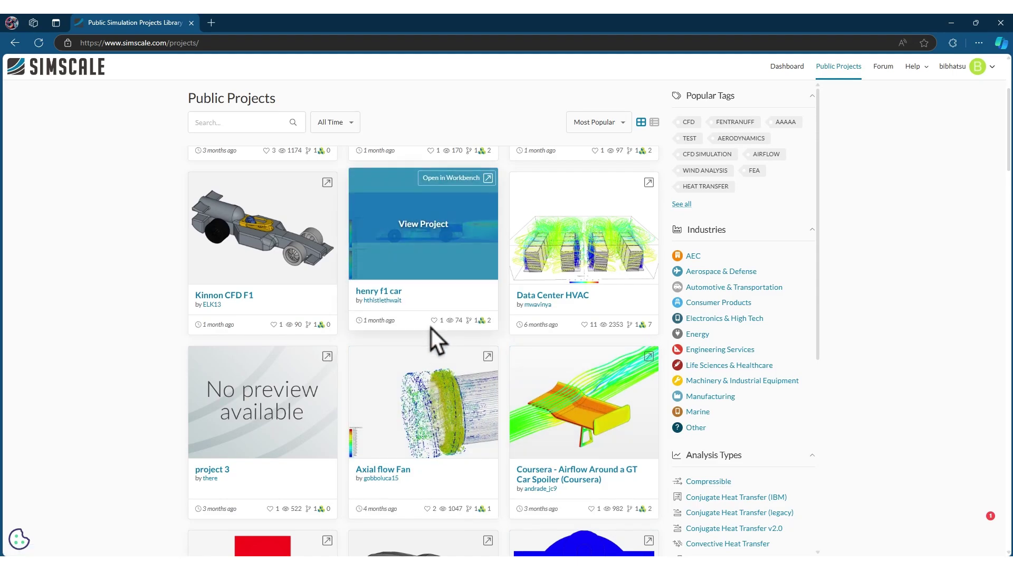
scroll(522, 349, "down", 8)
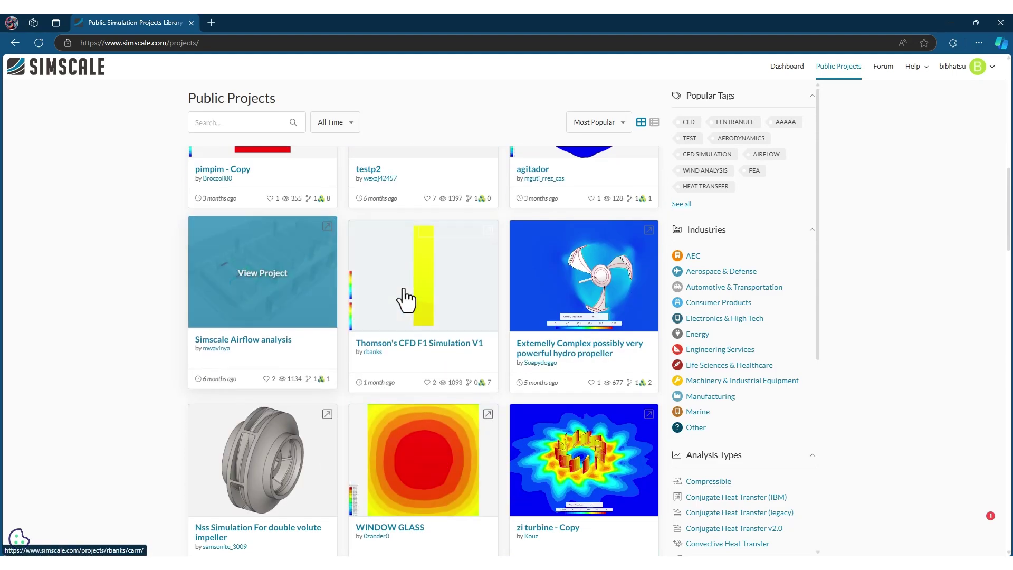
scroll(468, 425, "down", 3)
scroll(430, 361, "down", 3)
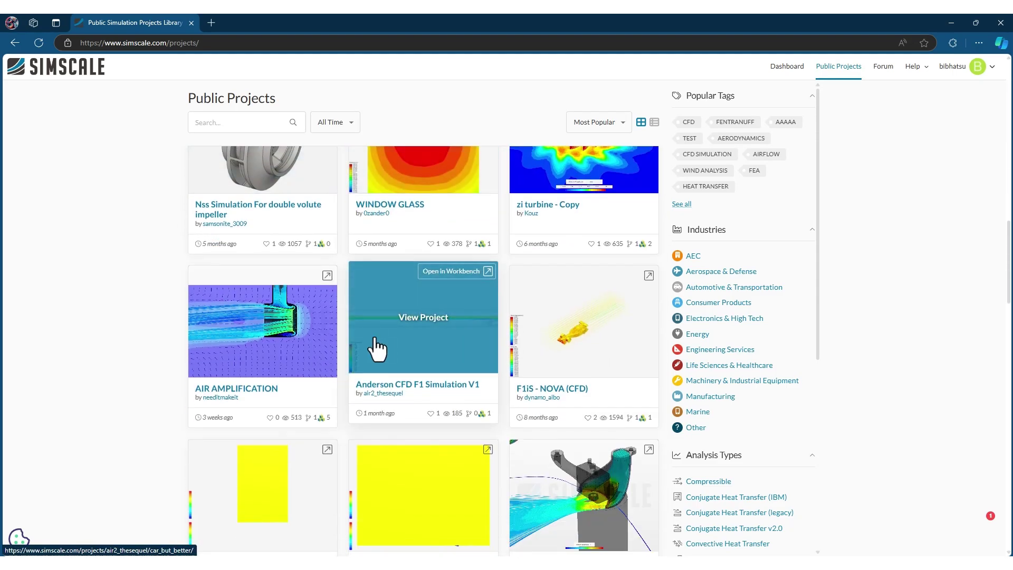
scroll(567, 380, "down", 3)
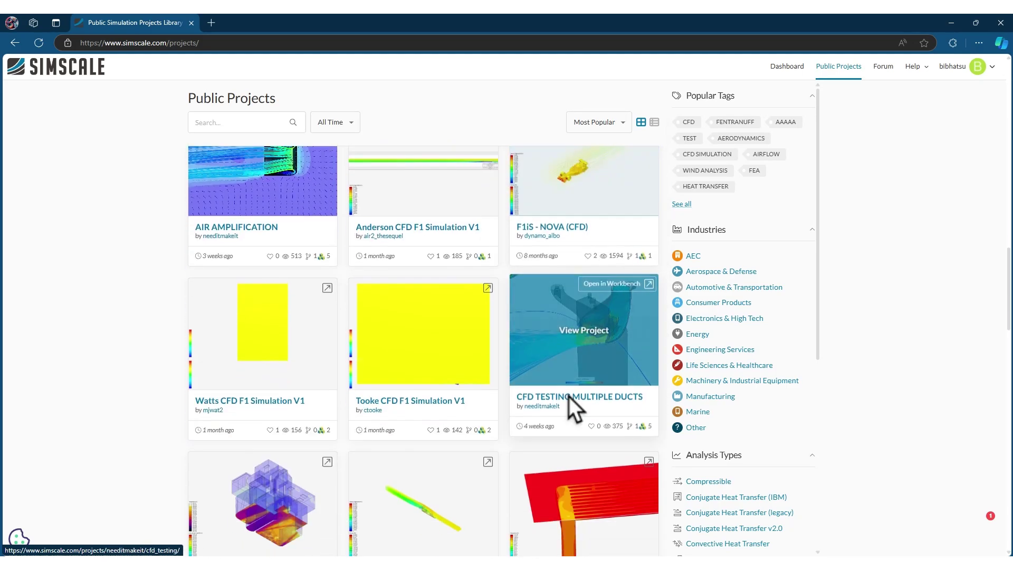
scroll(470, 354, "down", 3)
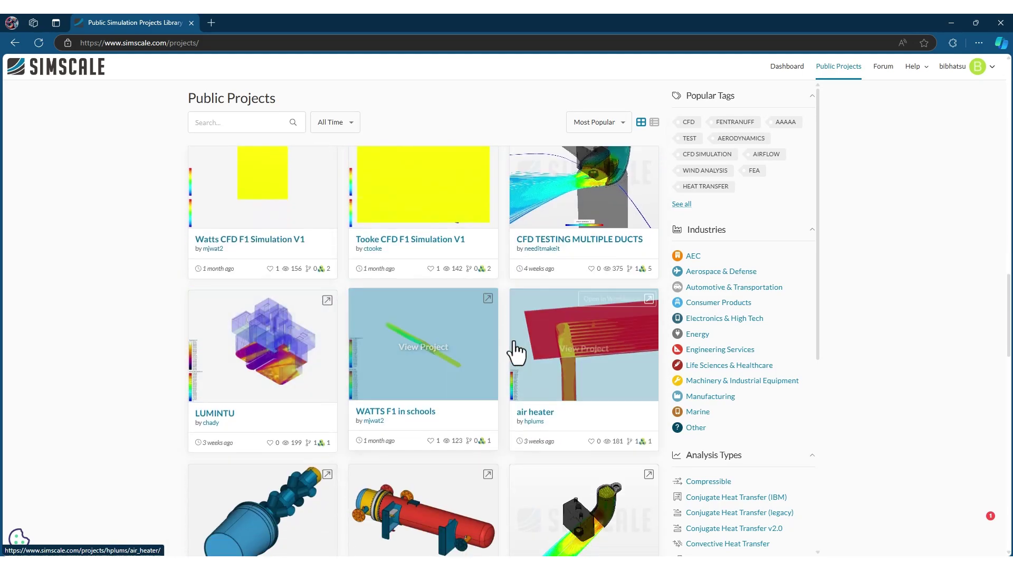
scroll(574, 396, "down", 3)
scroll(510, 416, "down", 3)
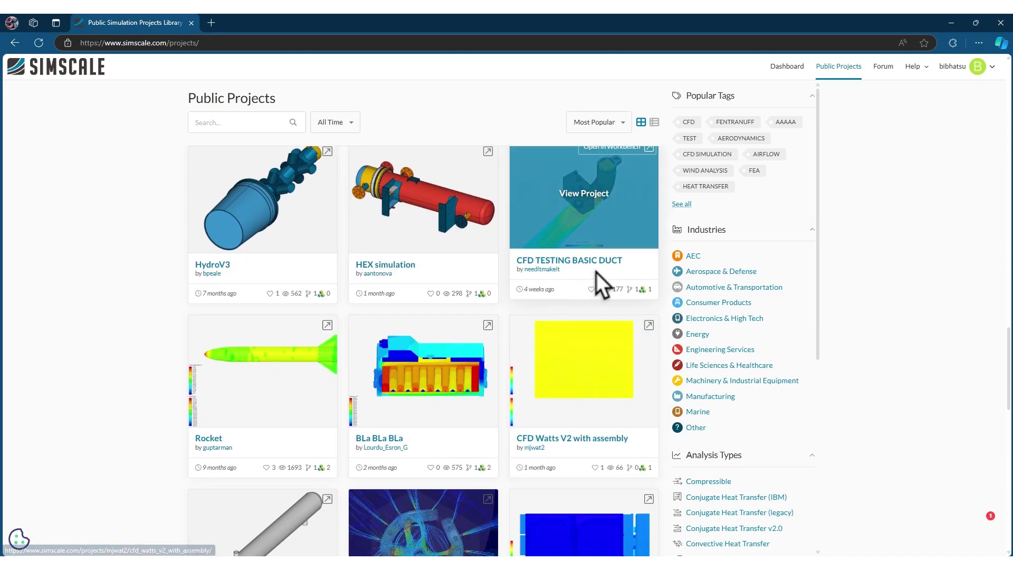
scroll(373, 410, "down", 4)
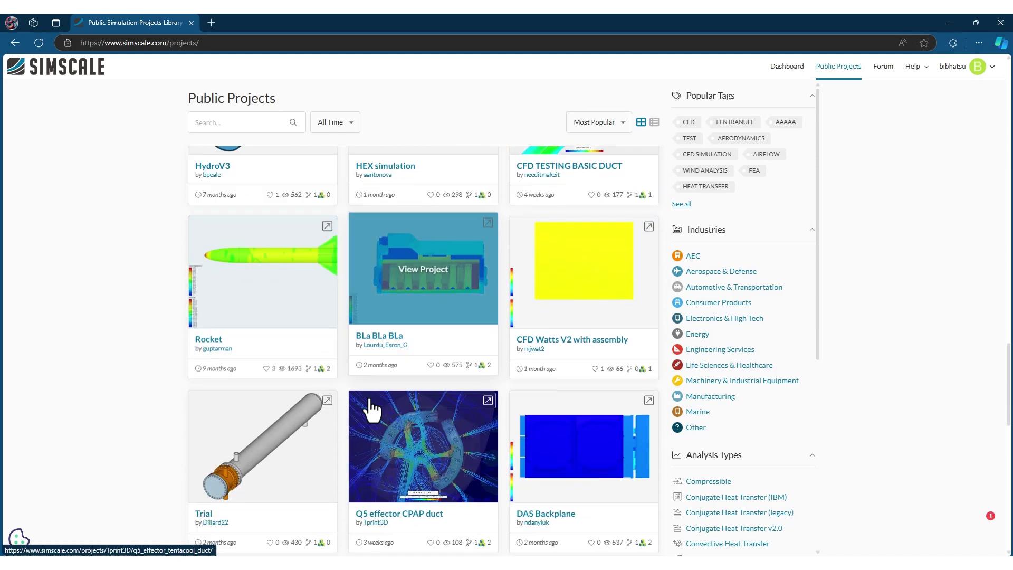
scroll(529, 410, "up", 4)
scroll(529, 411, "up", 3)
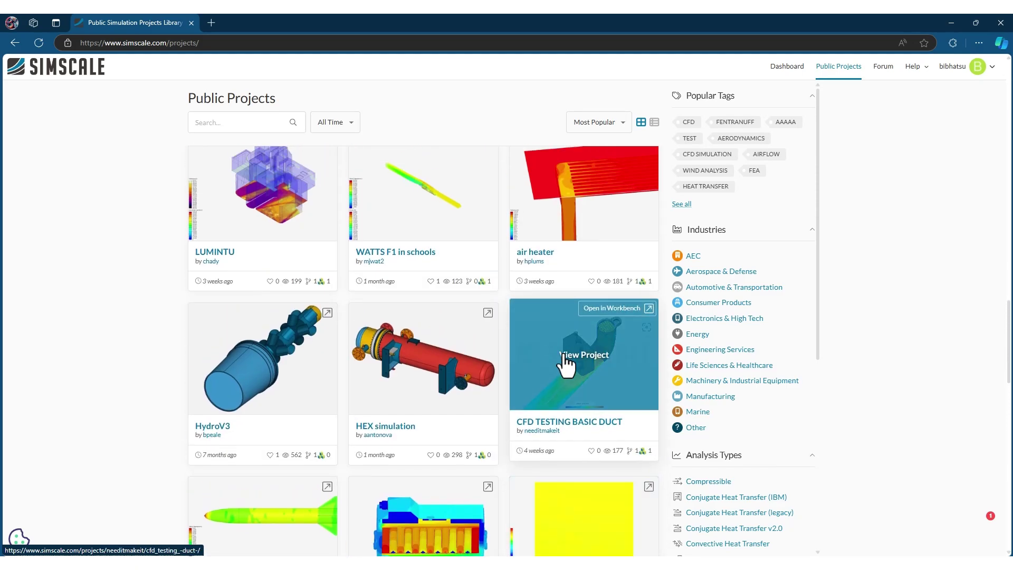
Open CFD TESTING BASIC DUCT in the workbench, orbit the duct, and expand the Geometries list.
left_click(608, 312)
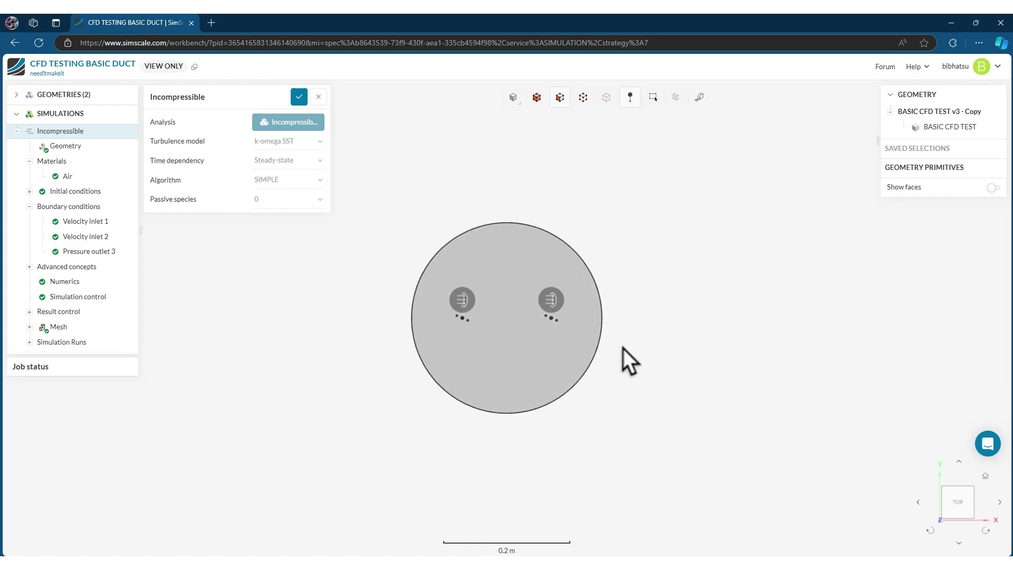
left_click_drag(628, 312, 572, 332)
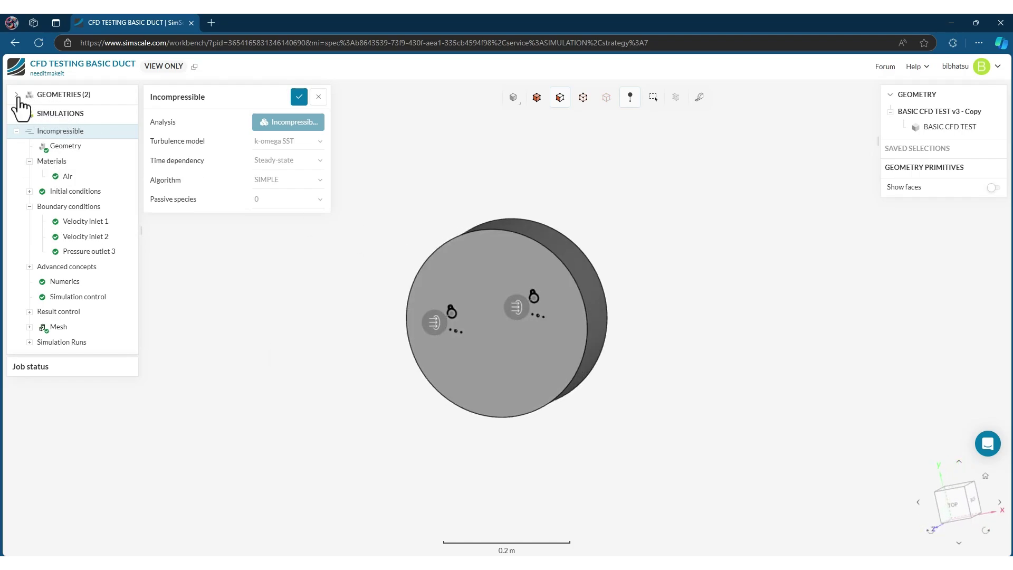
left_click(17, 95)
Open the BASIC CFD TEST v3 geometry and try the shaded-without-edges and wireframe render modes.
left_click(66, 112)
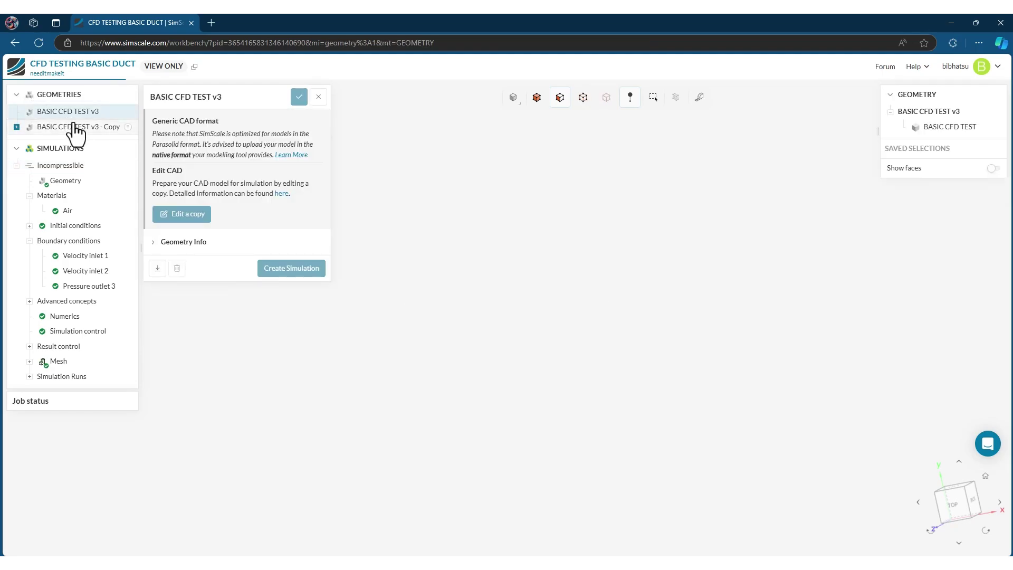
left_click_drag(543, 256, 566, 323)
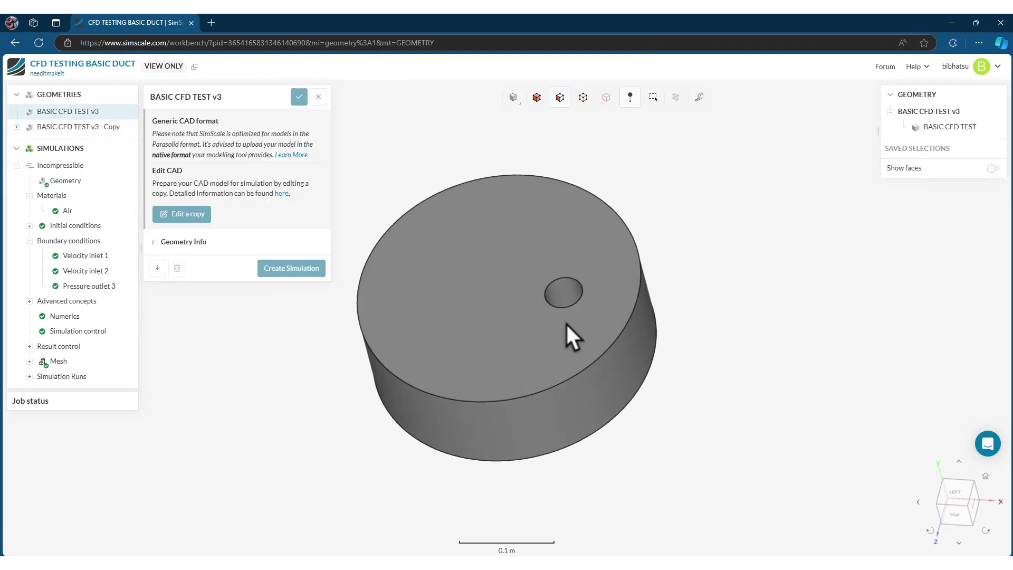
left_click_drag(585, 232, 621, 159)
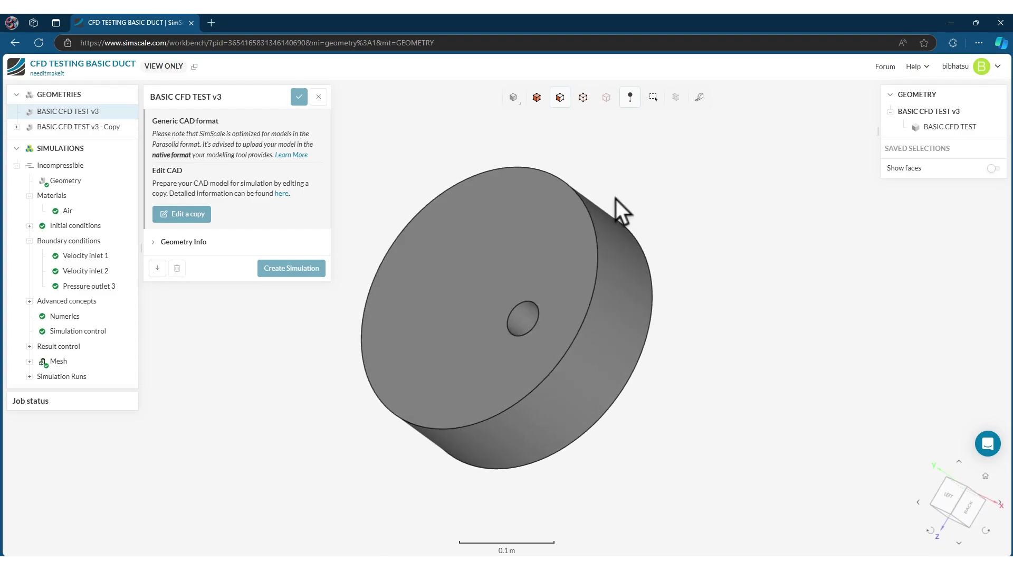
left_click(514, 99)
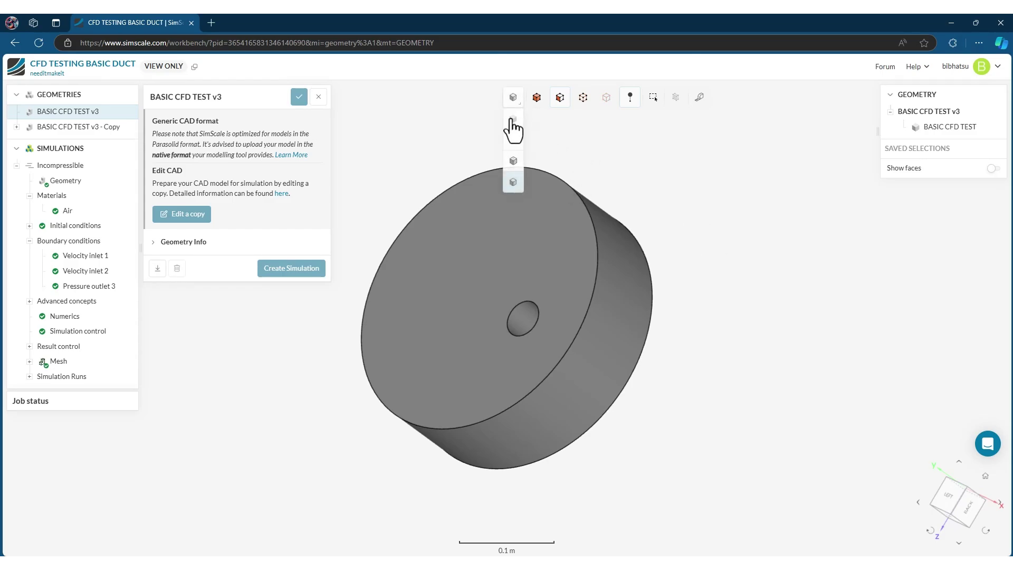
left_click(517, 129)
left_click(514, 100)
left_click(523, 149)
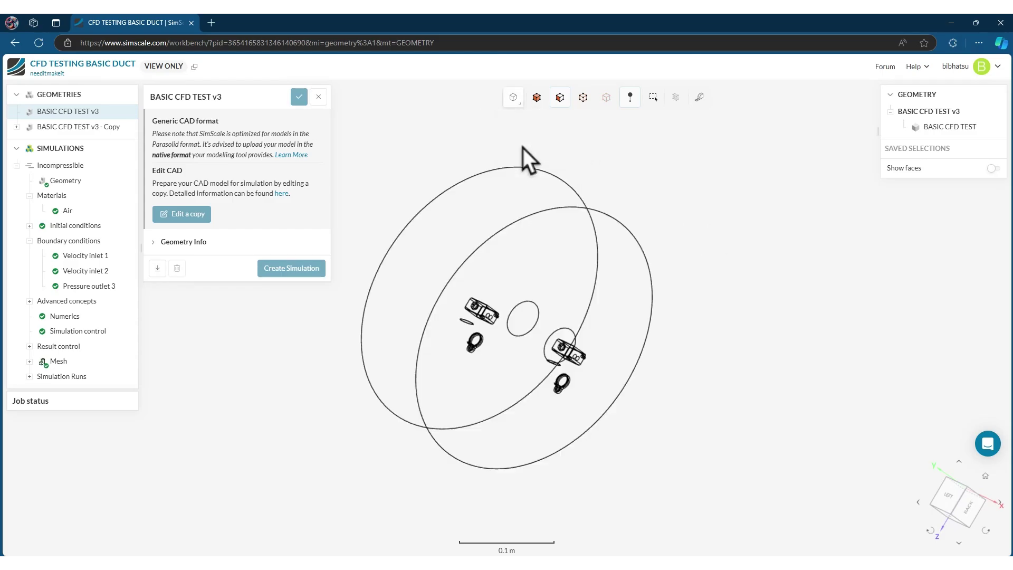
Compare translucent, opaque solid and outlined-solid render modes on the duct, ending translucent.
left_click_drag(648, 230, 583, 125)
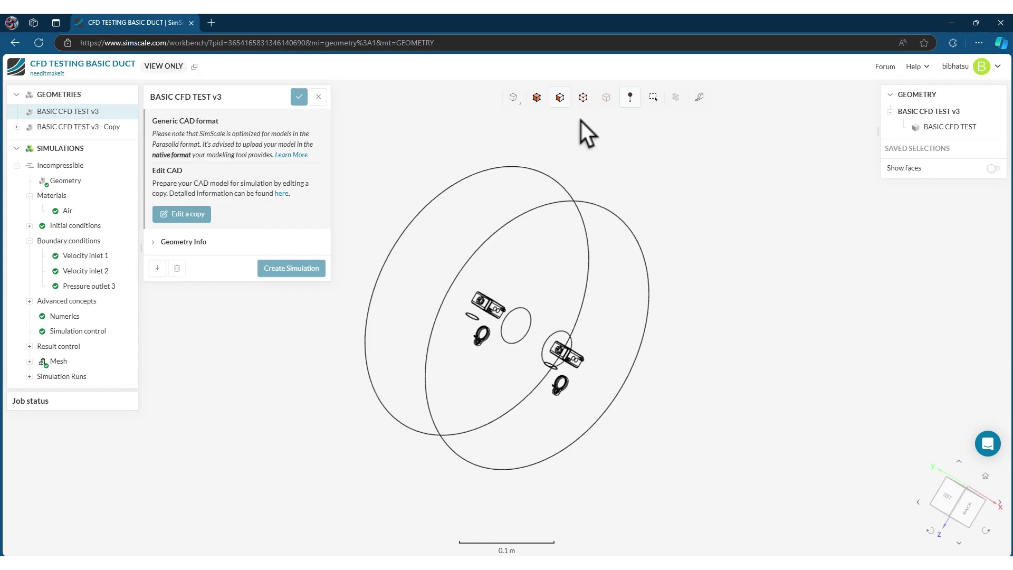
left_click(514, 98)
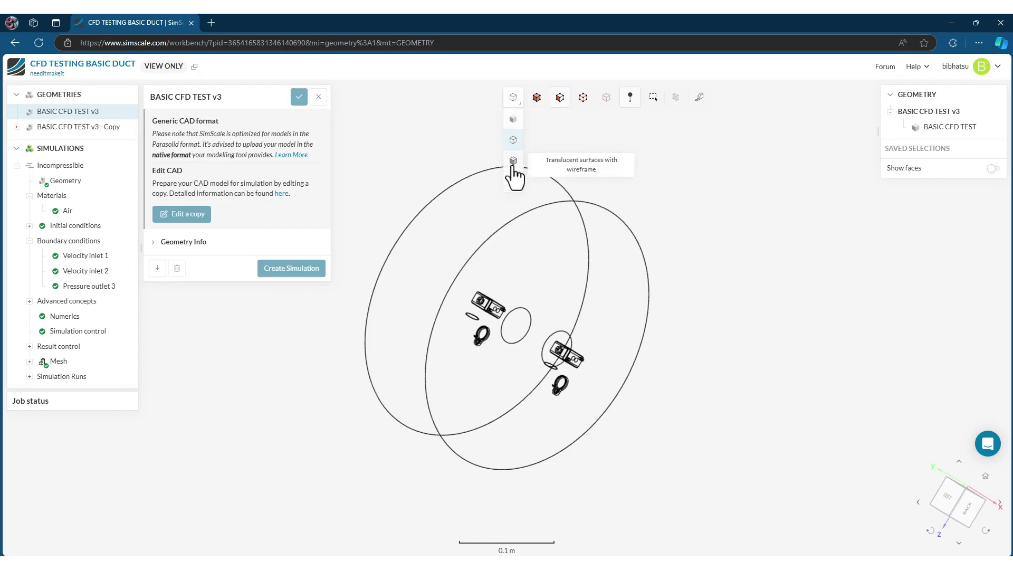
left_click(512, 161)
left_click_drag(644, 233, 756, 180)
left_click(514, 100)
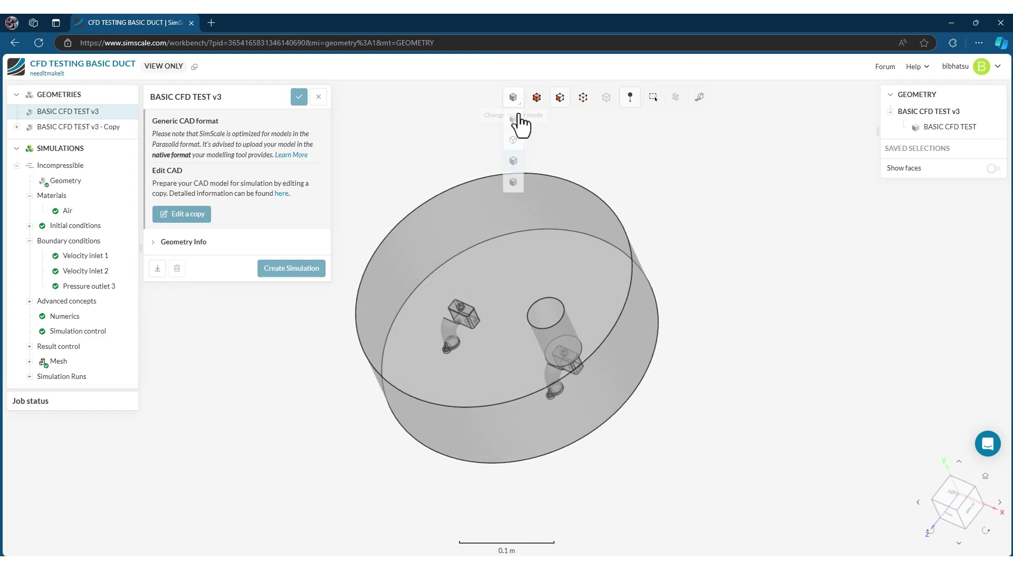
left_click(516, 126)
left_click(513, 100)
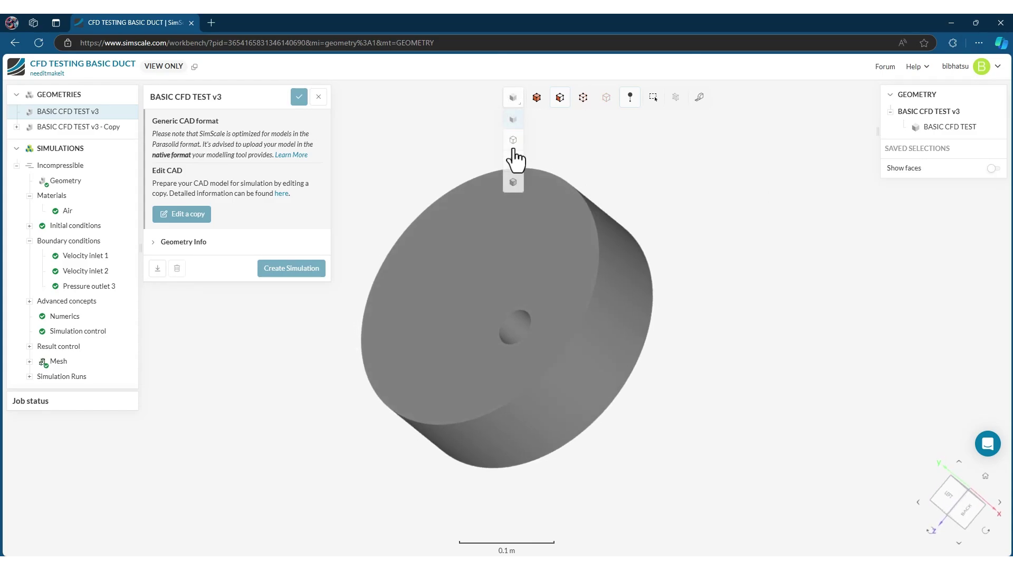
left_click(514, 180)
left_click(514, 98)
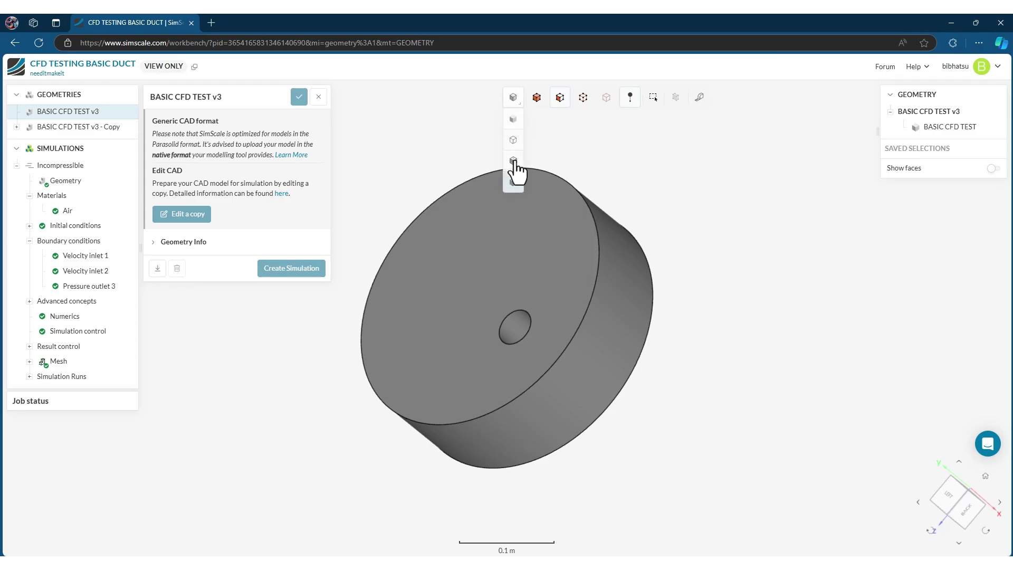
left_click(515, 161)
Enable Select Edge mode and show the BASIC CFD TEST v3 - Copy geometry.
left_click_drag(632, 153, 624, 108)
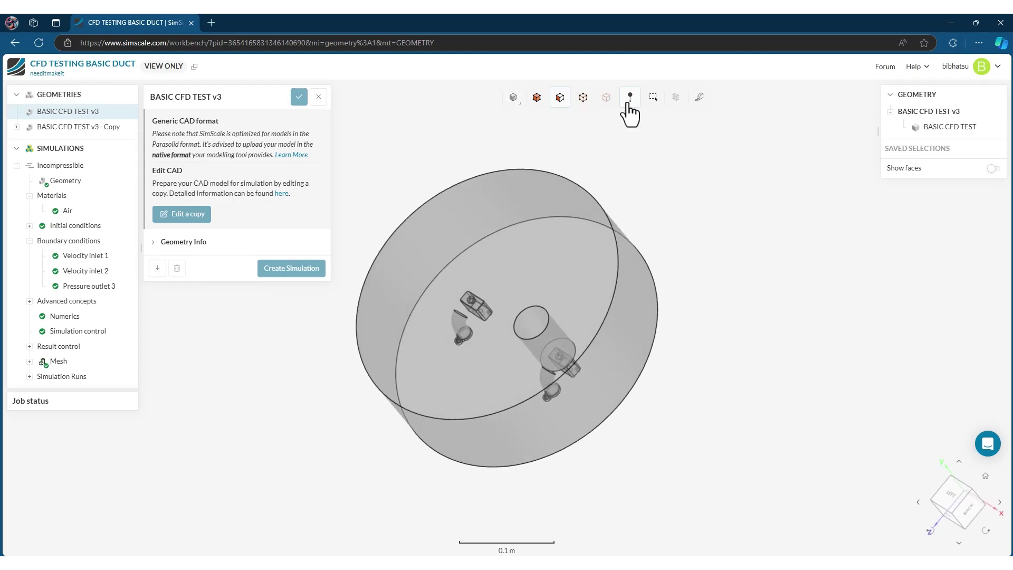
left_click(561, 101)
left_click(77, 127)
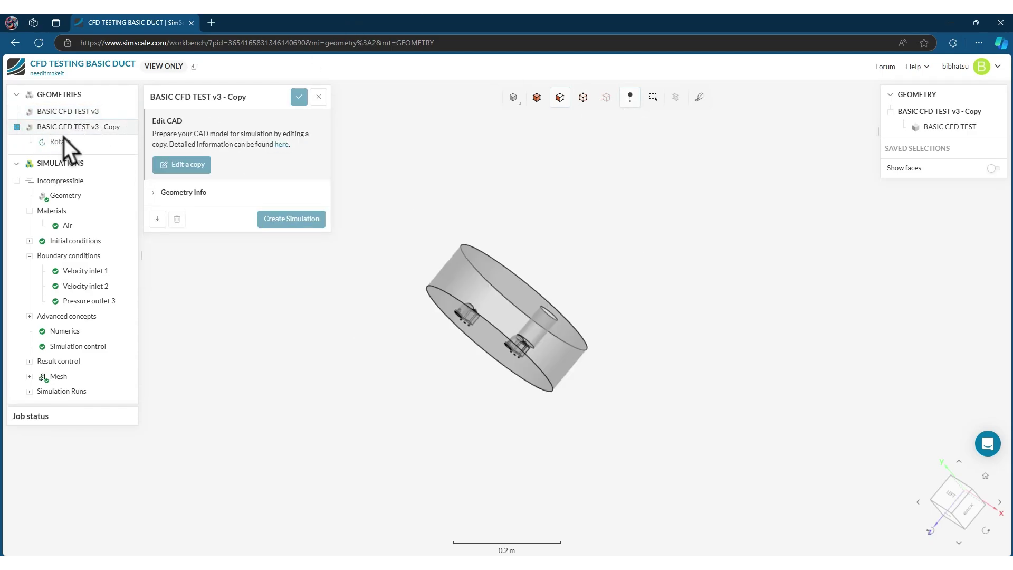
Collapse Geometries, close the copy's Edit CAD panel, and render the duct as a solid from the front.
left_click(70, 96)
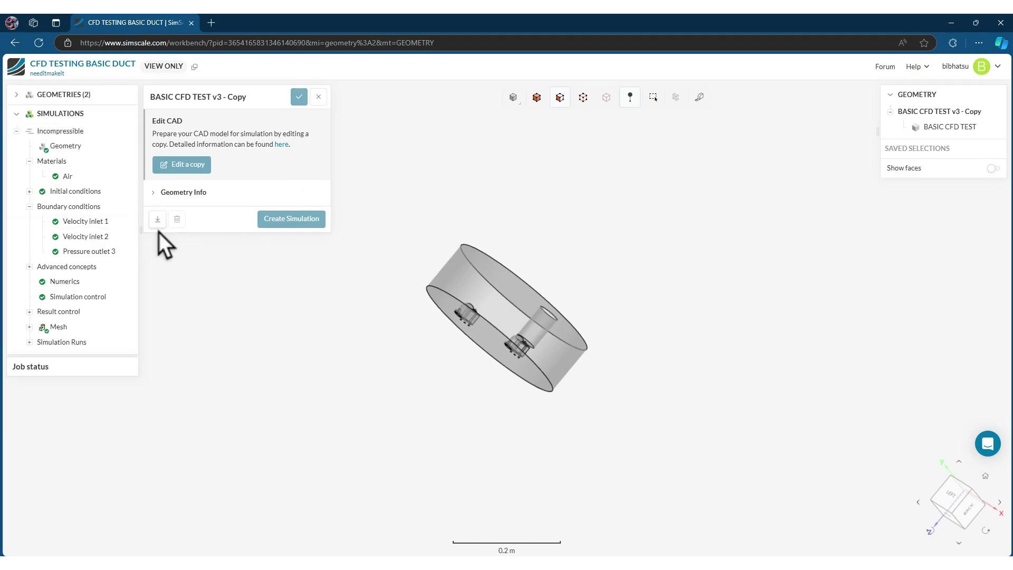
left_click_drag(476, 349, 500, 241)
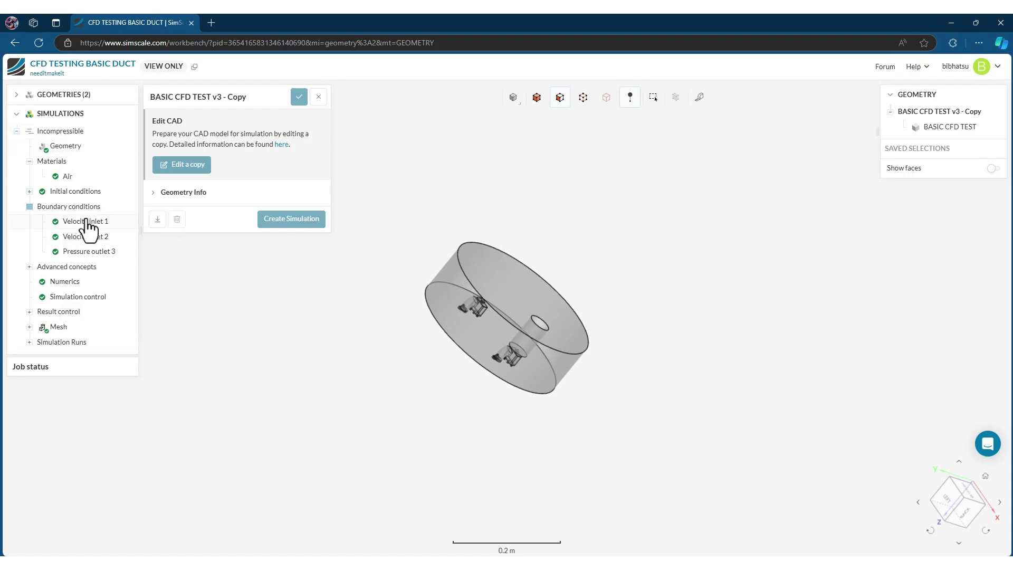
left_click_drag(442, 375, 581, 216)
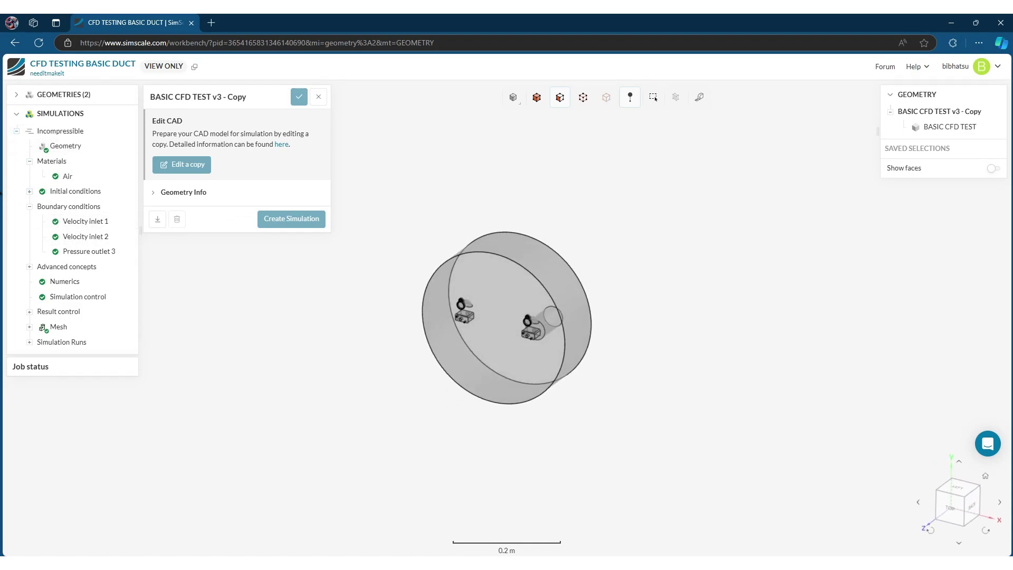
left_click(318, 97)
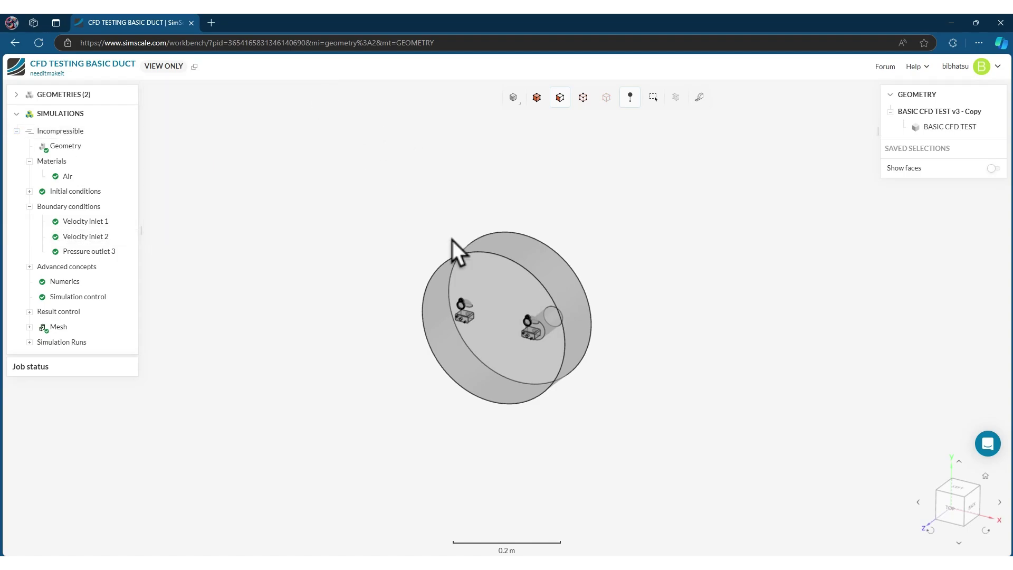
left_click_drag(463, 443, 401, 452)
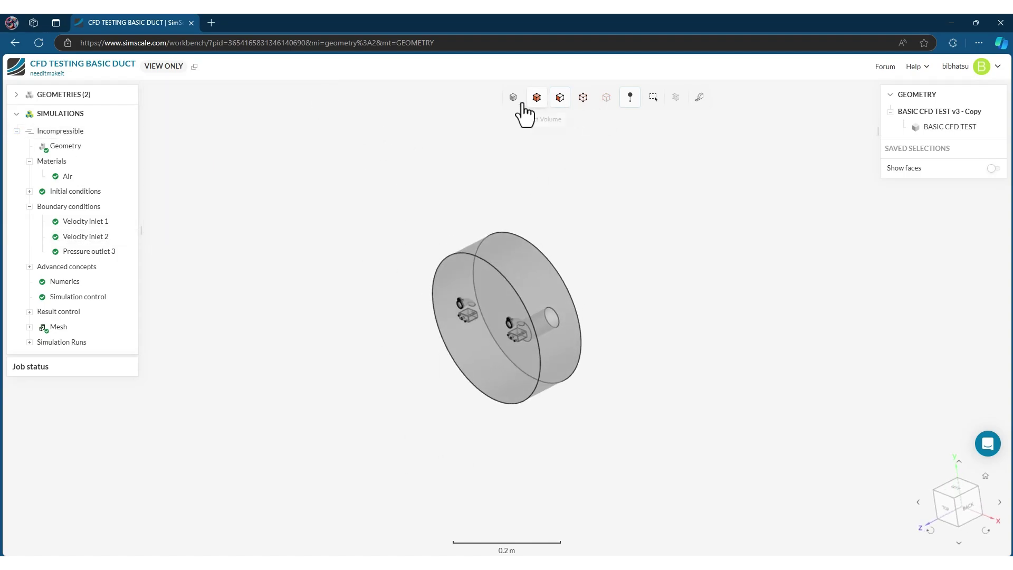
left_click(513, 97)
left_click(515, 140)
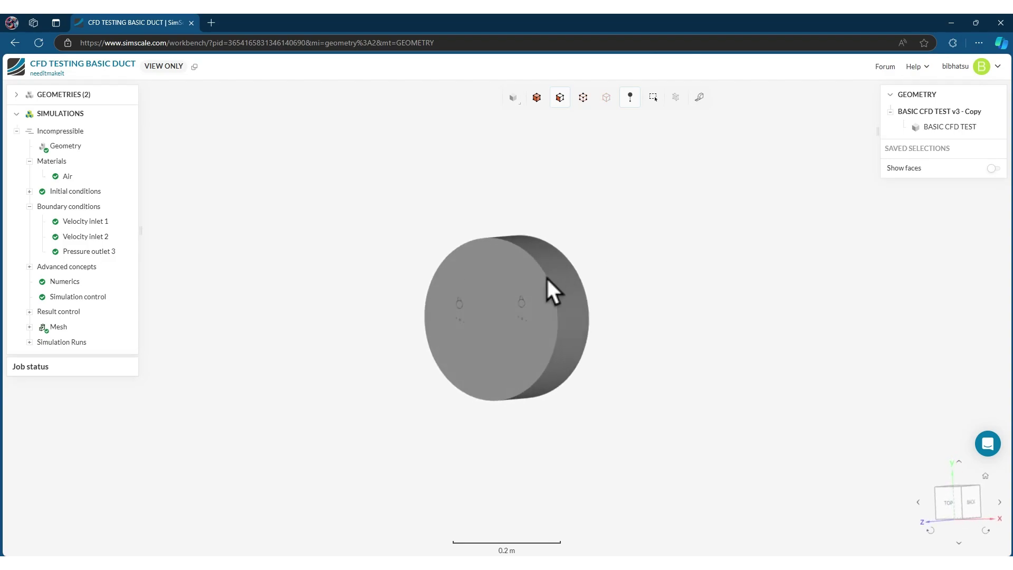
Show Velocity inlet 1: fixed-value velocity, Uz -60 m/s on face 946.
left_click(73, 209)
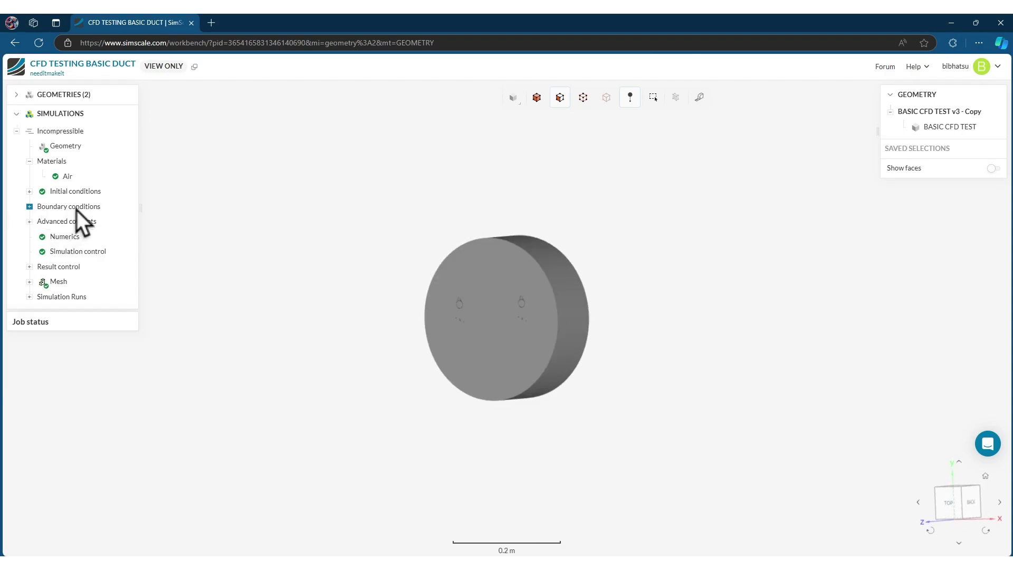
left_click(77, 209)
left_click(74, 221)
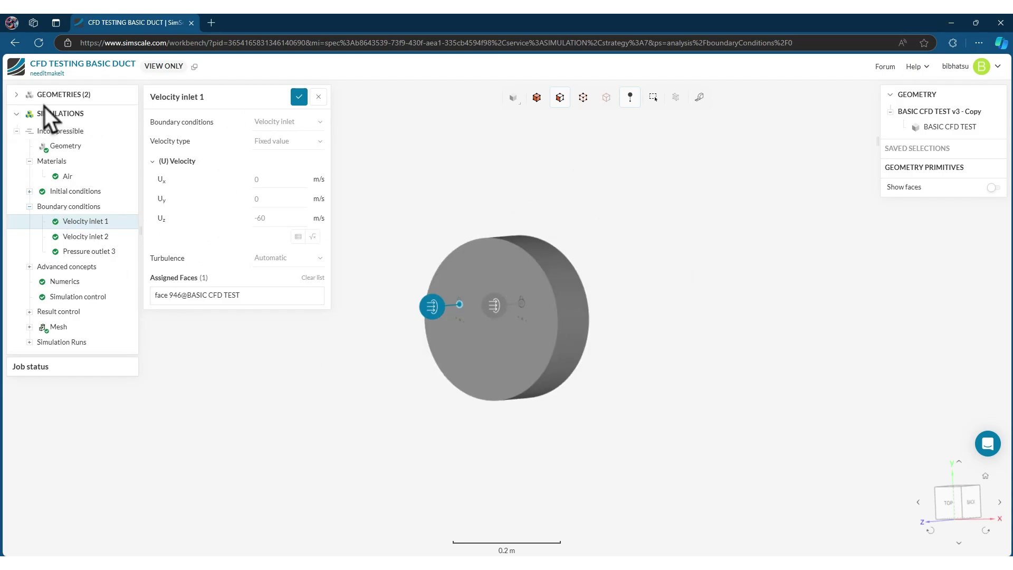
Expand Geometries and compare Velocity inlet 2 and 1, ending on inlet 2 (face 245).
left_click(24, 95)
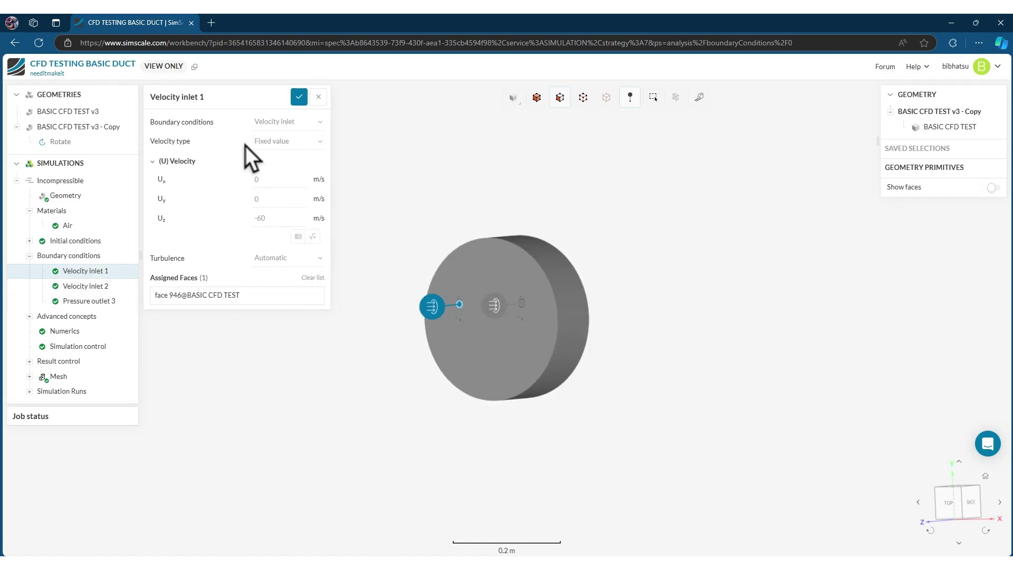
left_click(103, 286)
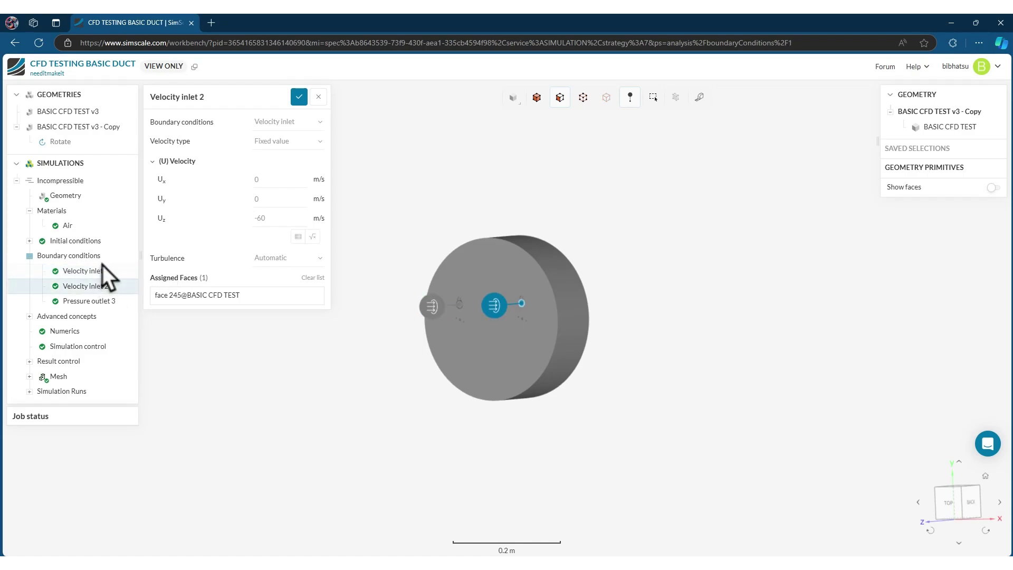
left_click(90, 270)
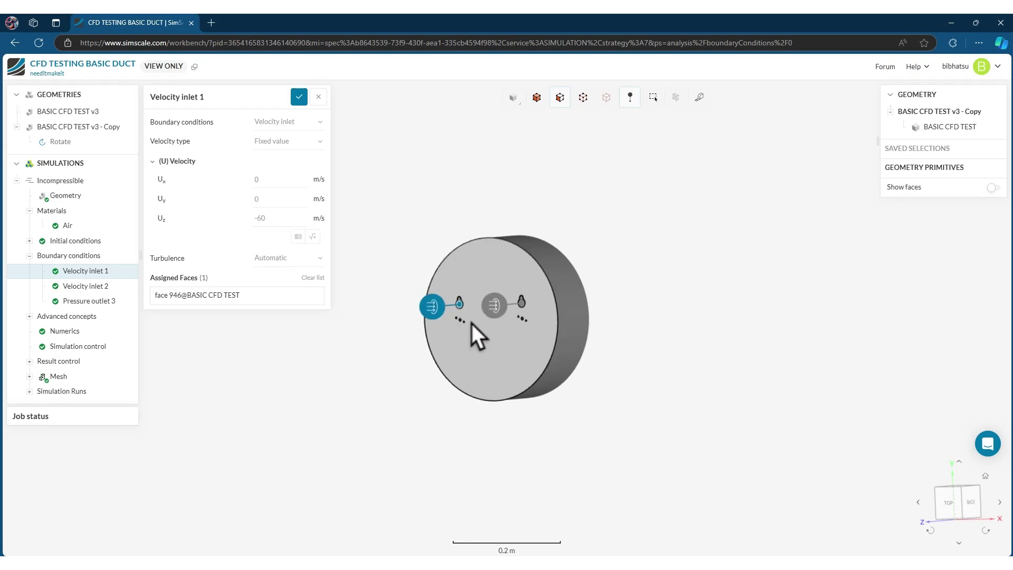
left_click(84, 286)
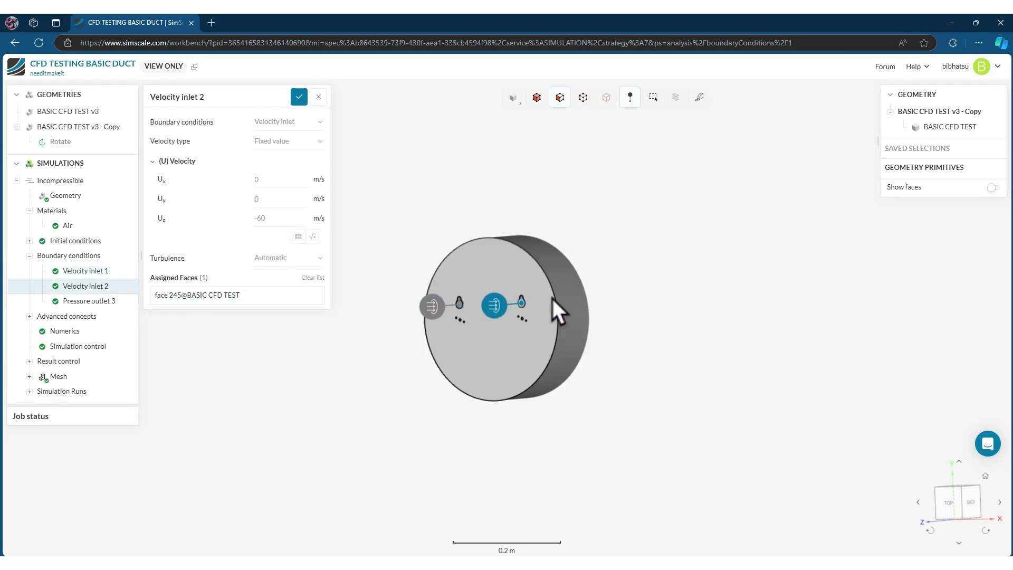
Zoom in on the inlet faces and render the model see-through with outlined edges.
scroll(549, 300, "down", 2)
scroll(537, 304, "up", 4)
scroll(533, 290, "up", 6)
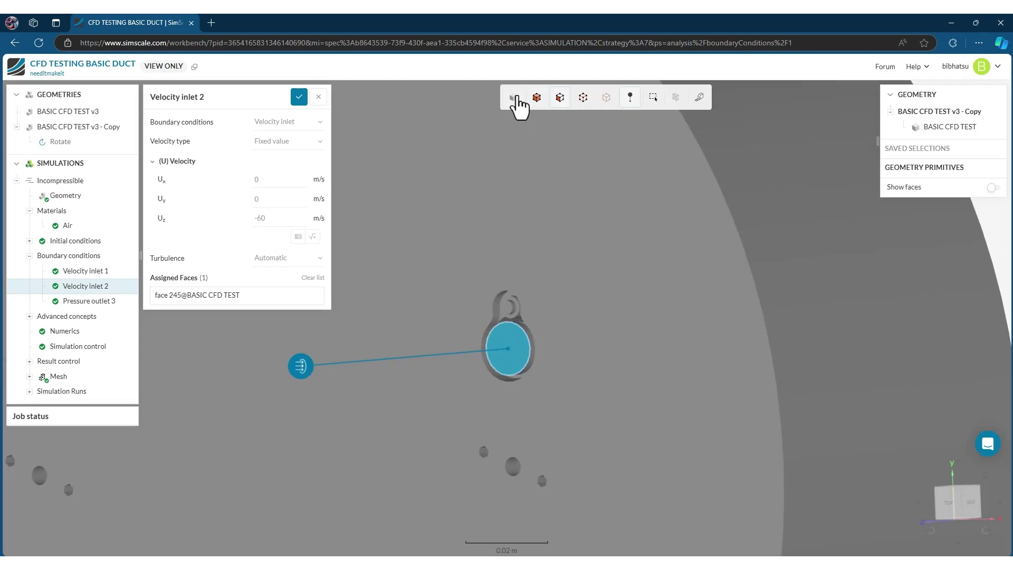
left_click(515, 98)
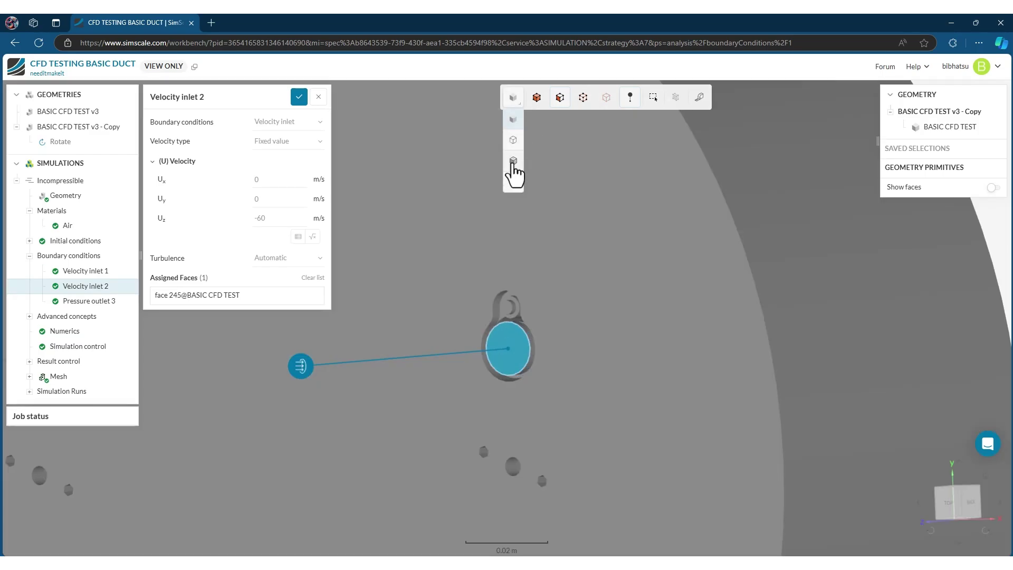
left_click(515, 172)
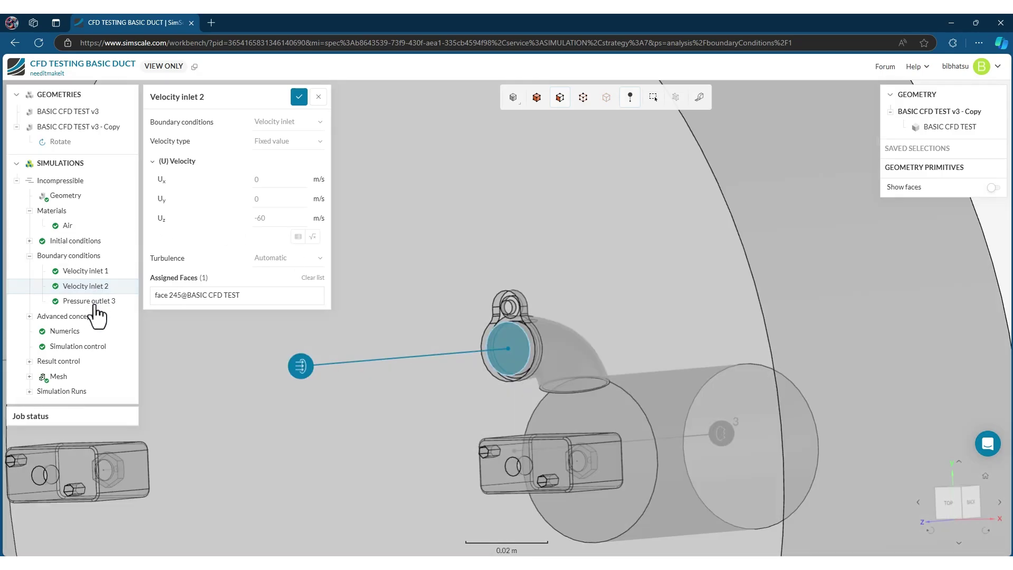
Open Pressure outlet 3 and zoom and orbit around the duct to inspect its three faces.
left_click(96, 303)
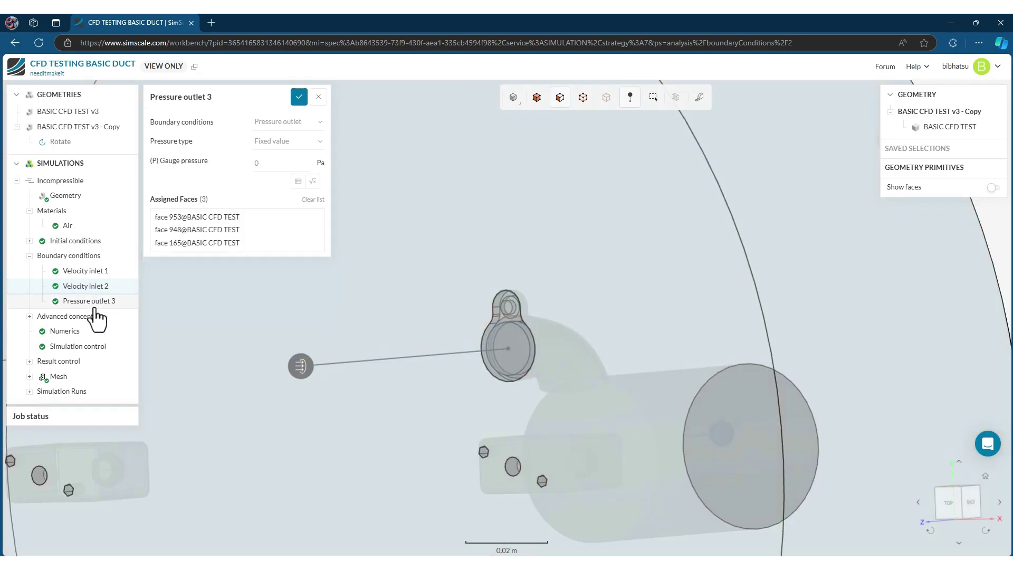
scroll(436, 353, "down", 5)
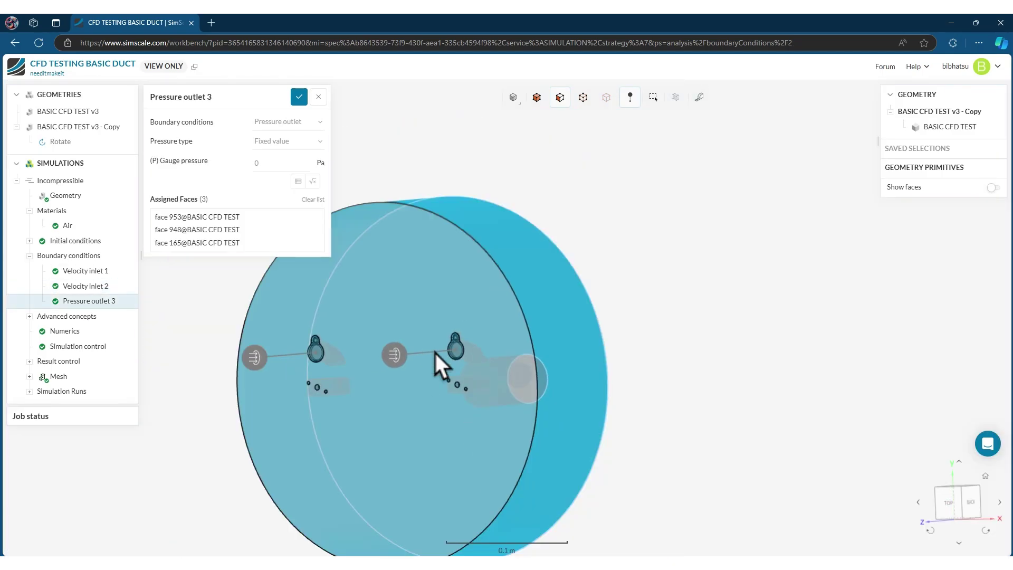
scroll(378, 401, "down", 3)
left_click_drag(540, 382, 368, 399)
scroll(377, 401, "down", 2)
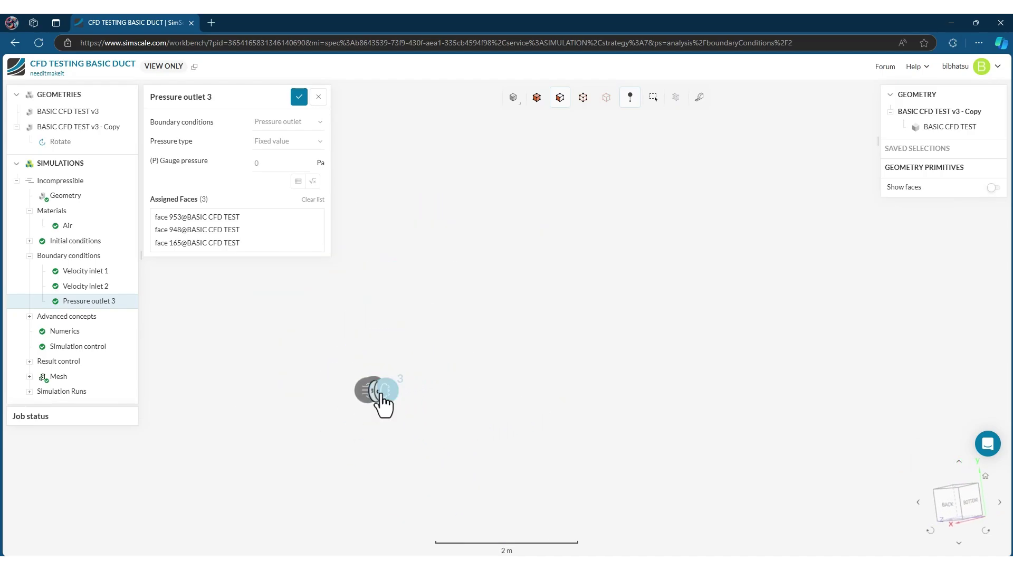
scroll(381, 391, "up", 8)
scroll(360, 411, "down", 3)
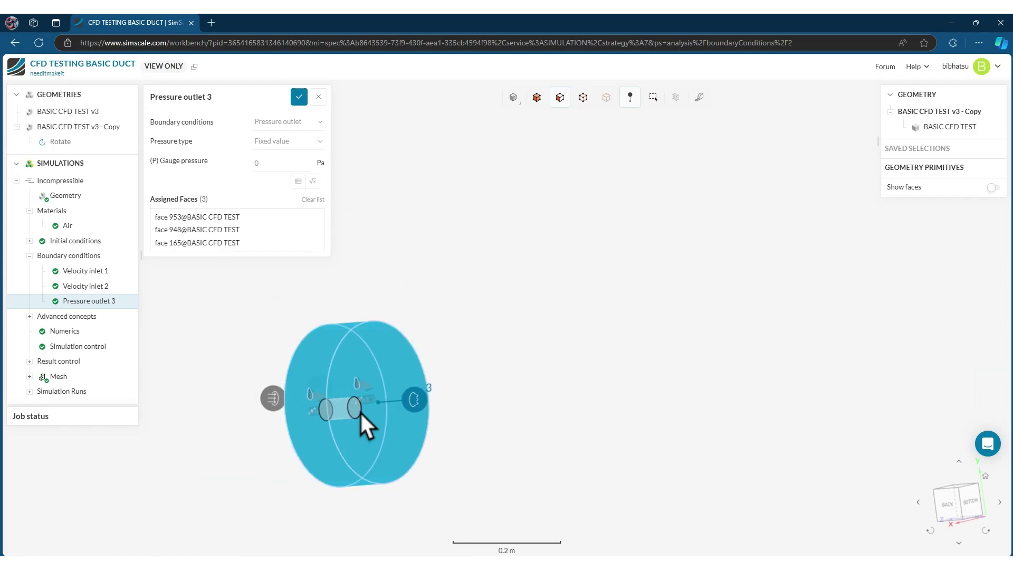
Show the initial conditions: gauge static pressure set globally to 0 Pa.
left_click_drag(362, 423, 439, 447)
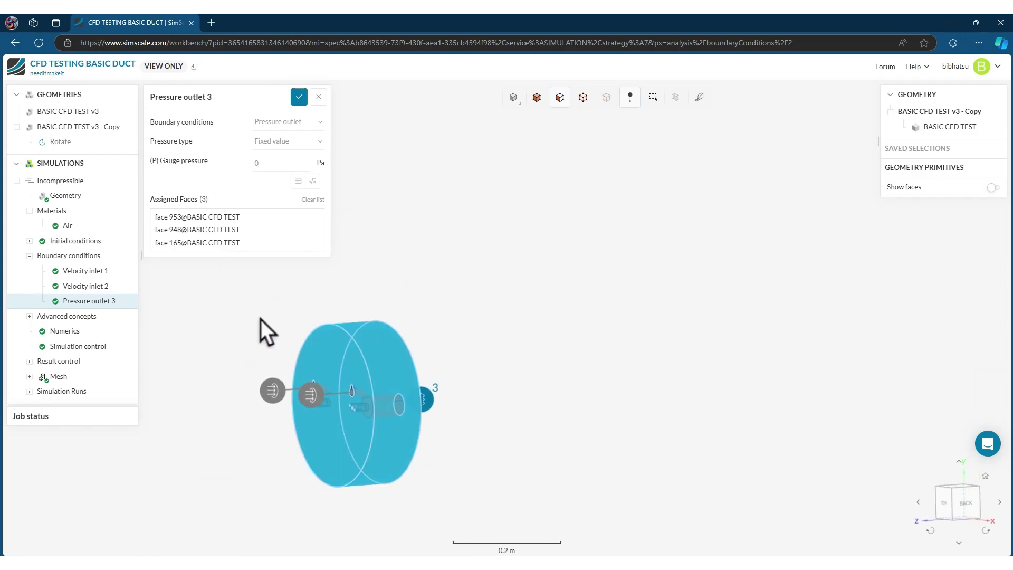
right_click_drag(261, 318, 344, 299)
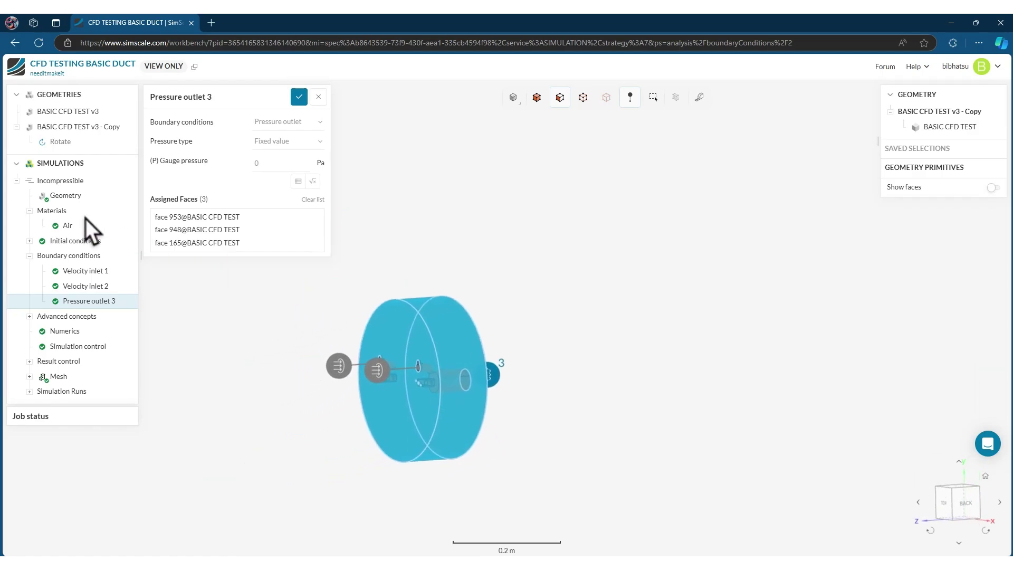
left_click(71, 241)
Review the P, U, k and ω initial conditions, then show Air: viscosity 1.529e-5 m²/s, density 1.196 kg/m³.
left_click(97, 257)
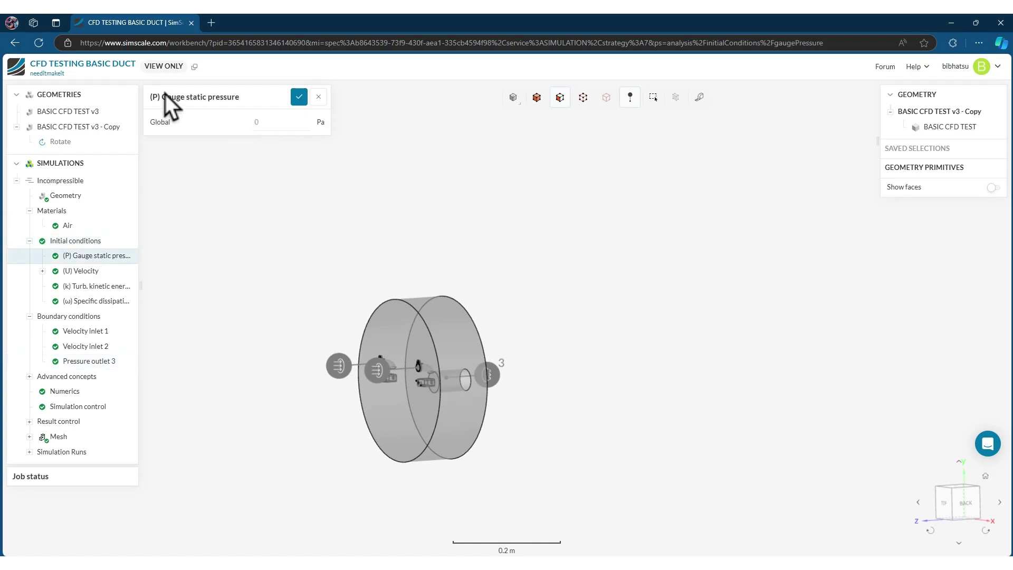
left_click(86, 276)
left_click(100, 303)
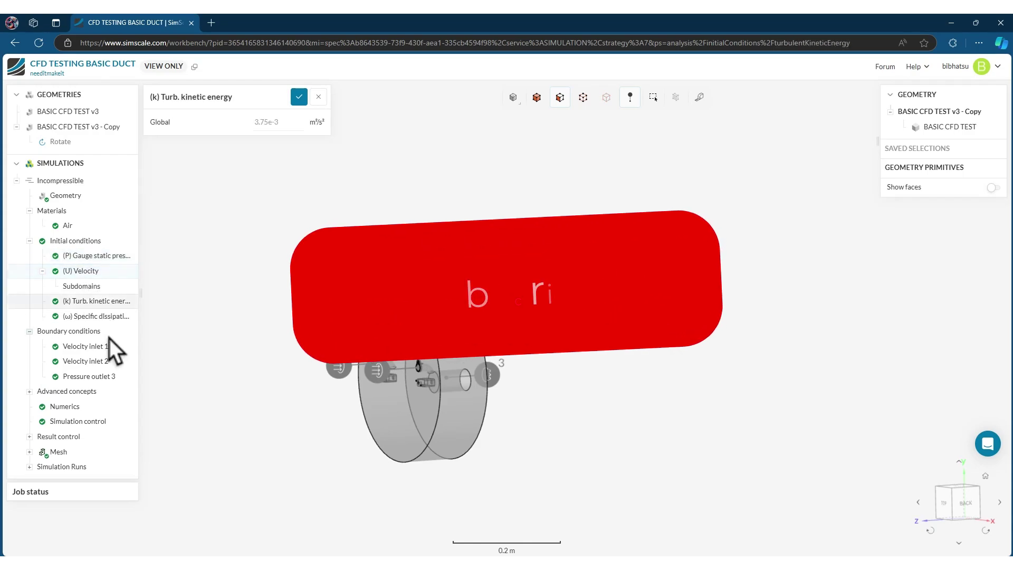
left_click_drag(138, 298, 242, 300)
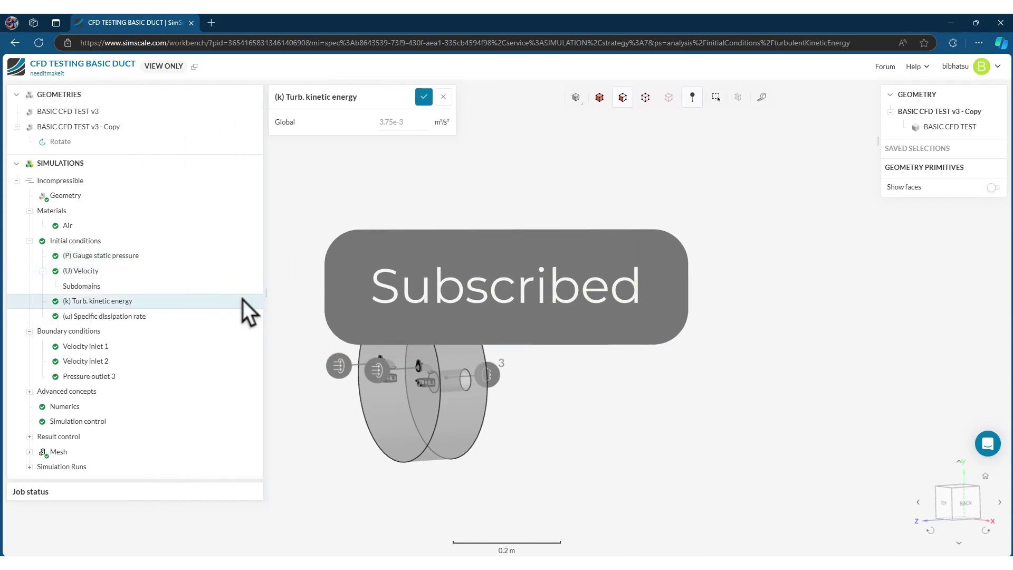
left_click(132, 317)
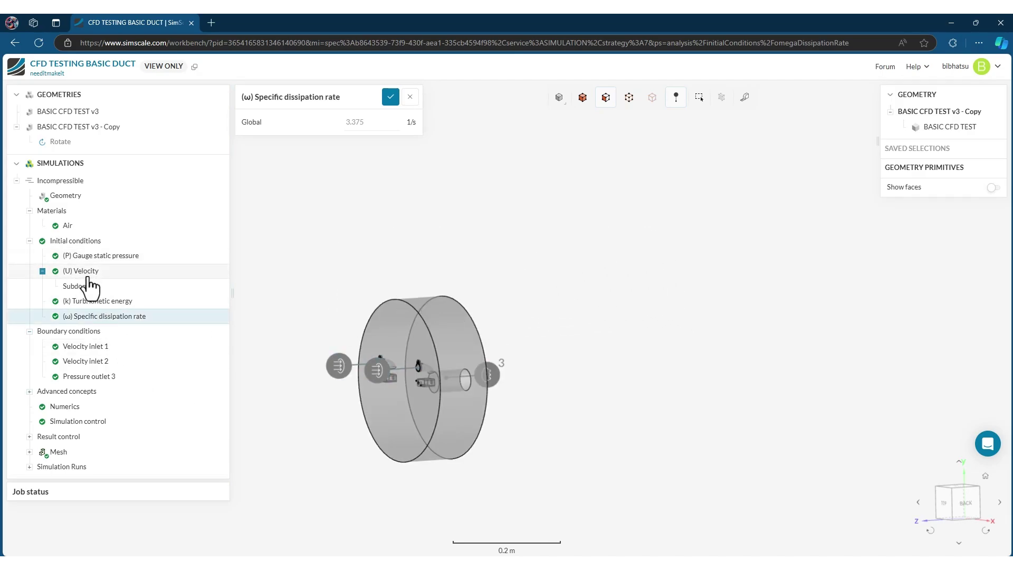
left_click(67, 227)
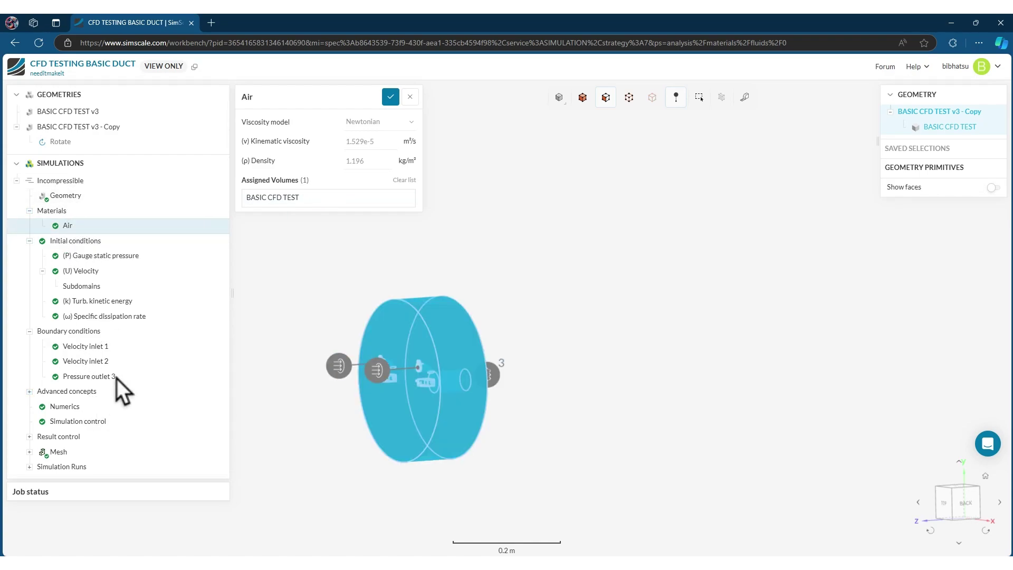
Check the Numerics (U) Velocity solver, then show Simulation control: end time 1000 s, delta t 1 s.
left_click(29, 391)
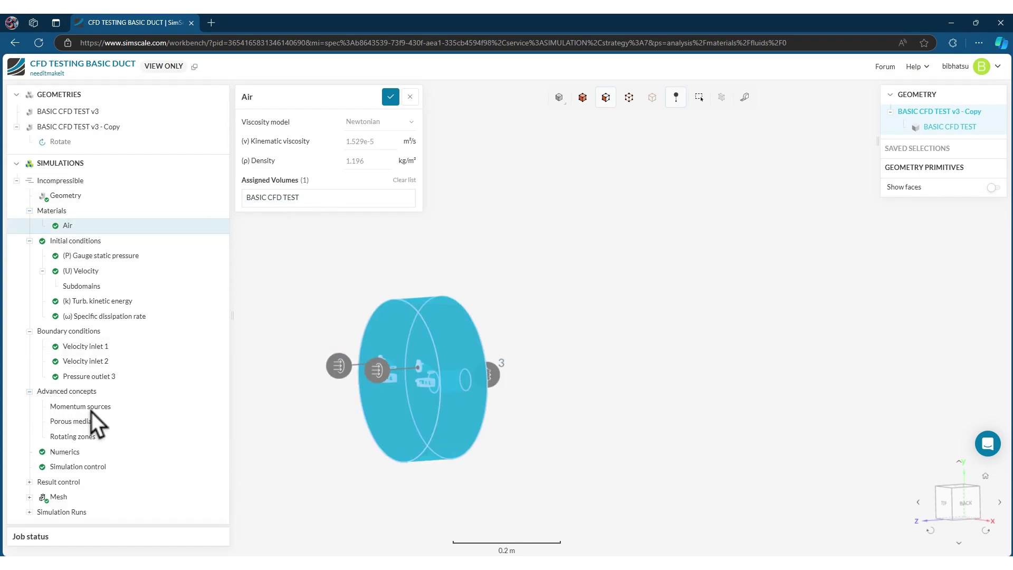
left_click(64, 451)
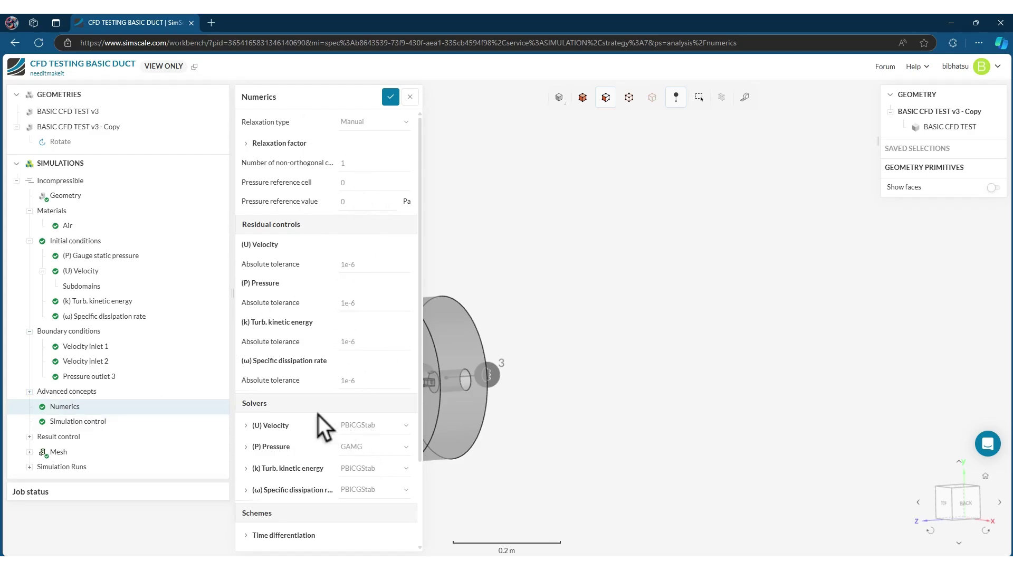
left_click(263, 425)
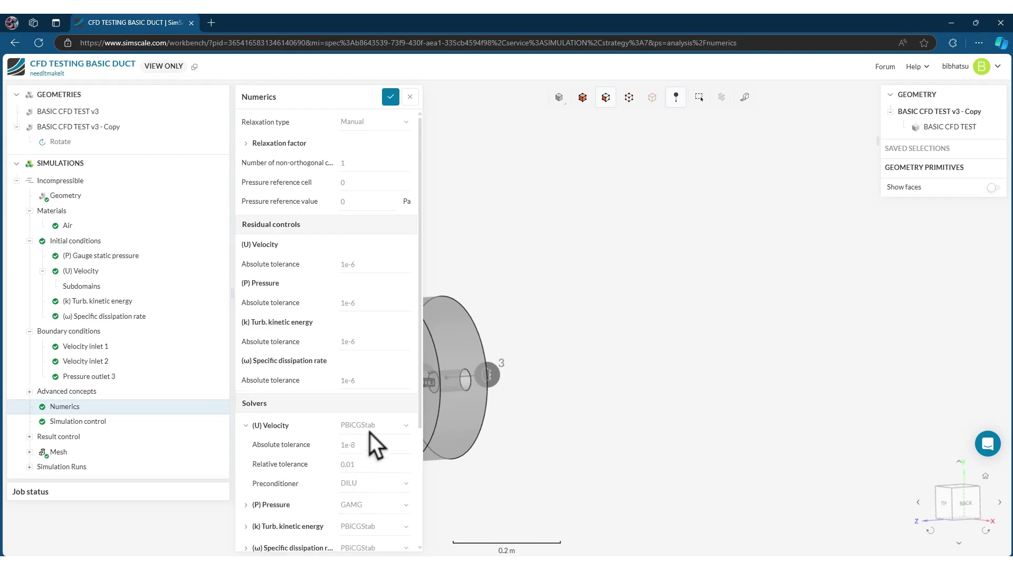
left_click(105, 421)
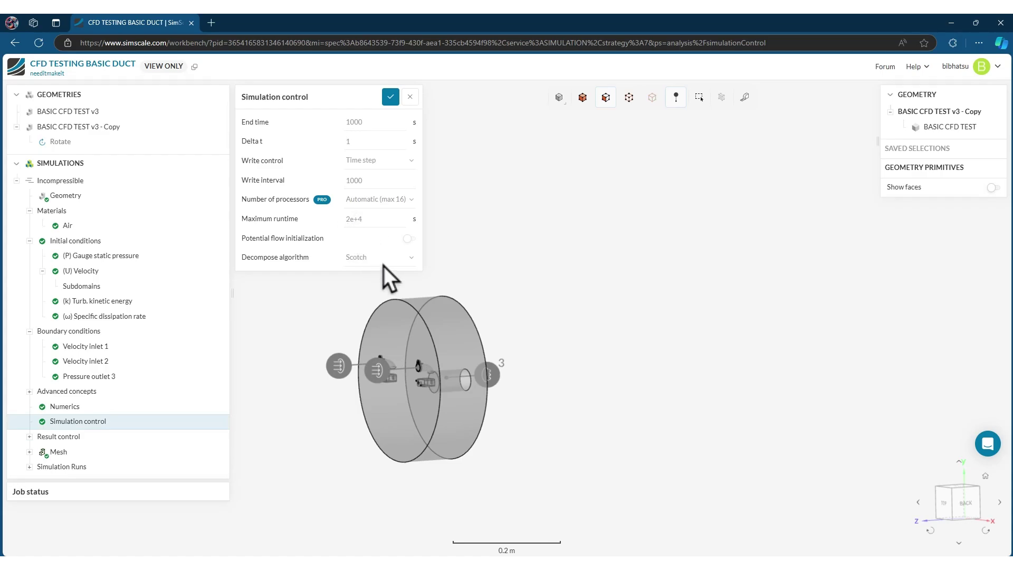
Expand Result control and Simulation Runs to show the finished Run 1 (19 min, 2.53 core hours).
left_click(57, 438)
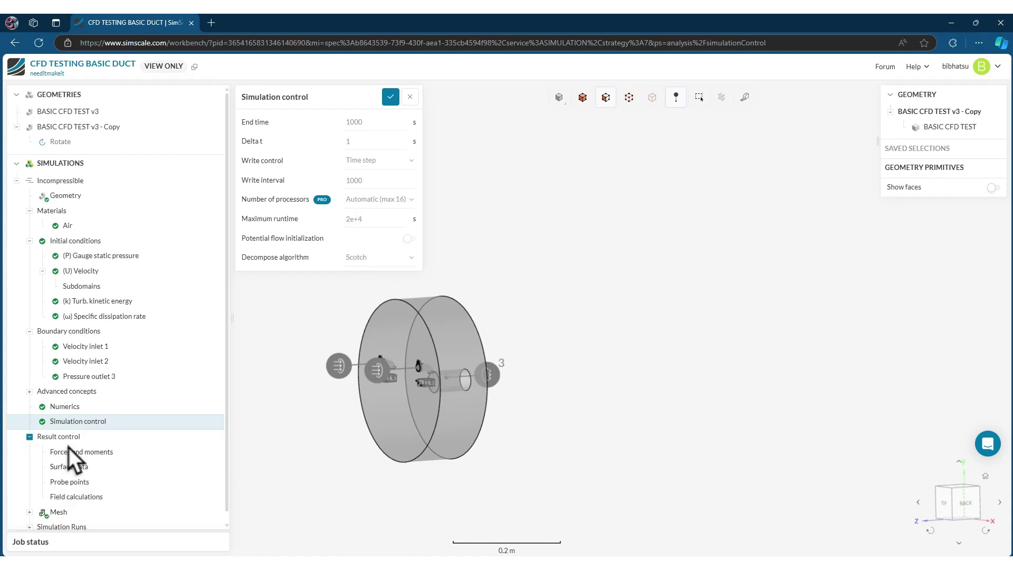
scroll(84, 501, "down", 1)
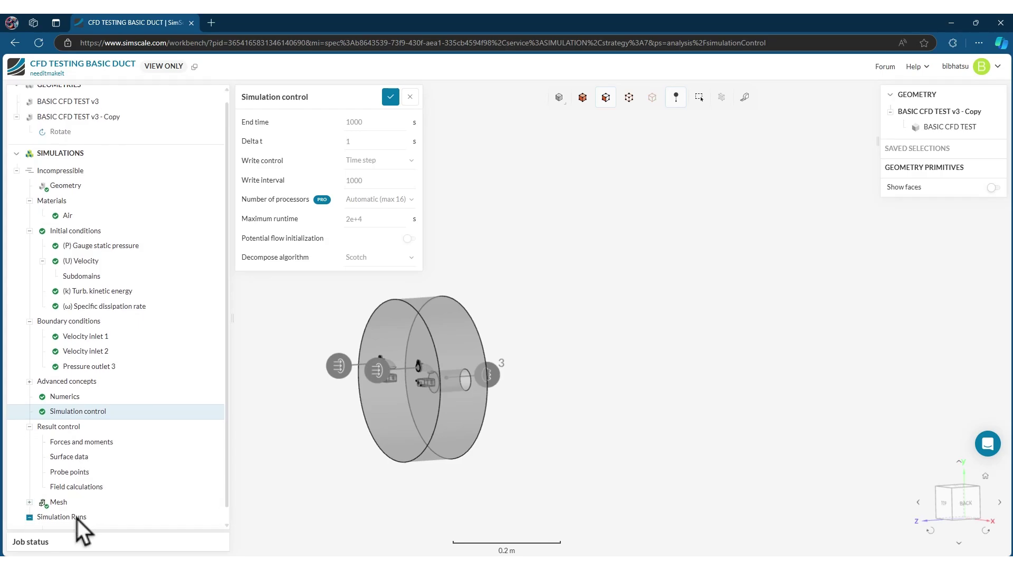
left_click(77, 518)
scroll(101, 496, "down", 1)
left_click(57, 518)
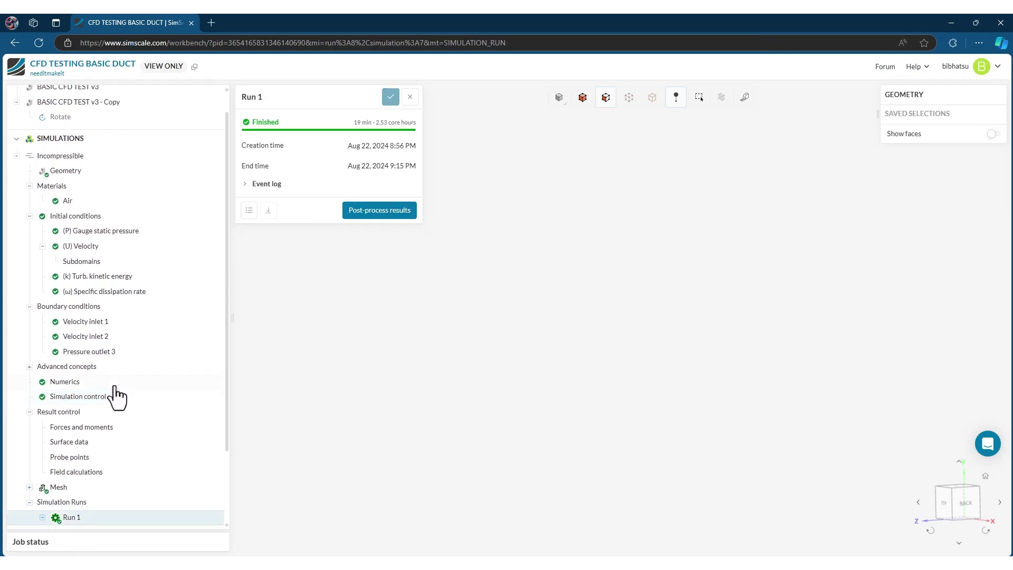
scroll(118, 396, "down", 2)
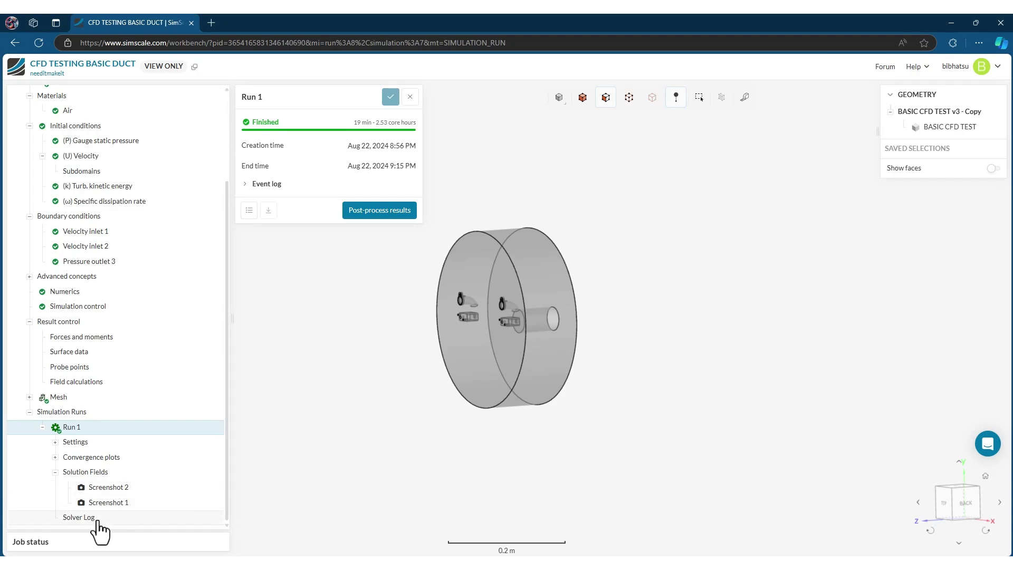
Open Run 1's results in post-processing and orbit the view to see the duct bend.
left_click(389, 211)
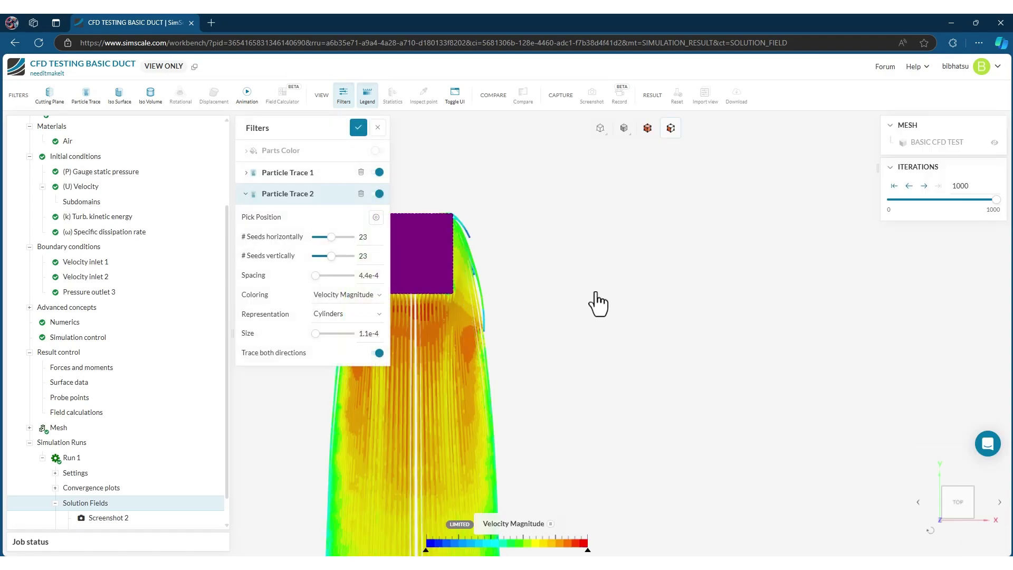
right_click_drag(569, 344, 672, 285)
mouse_move(666, 317)
left_mouse_down()
mouse_move(680, 400)
mouse_move(549, 444)
mouse_move(607, 482)
mouse_move(660, 475)
mouse_move(730, 547)
mouse_move(712, 522)
mouse_move(570, 498)
mouse_move(502, 507)
mouse_move(504, 553)
left_mouse_up()
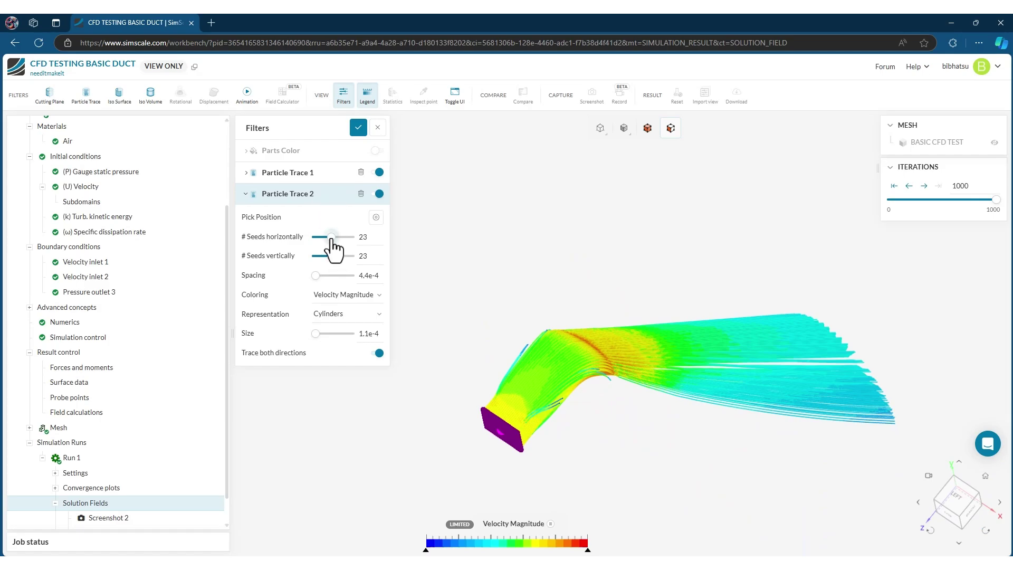
Raise Particle Trace 2's seeds to 45 horizontally and 41 vertically, viewing the full duct.
left_click_drag(332, 240, 346, 257)
mouse_move(626, 403)
left_mouse_down()
mouse_move(647, 429)
mouse_move(430, 391)
mouse_move(543, 393)
mouse_move(686, 423)
mouse_move(696, 428)
mouse_move(696, 475)
mouse_move(669, 398)
mouse_move(758, 396)
mouse_move(436, 436)
left_mouse_up()
scroll(549, 285, "up", 2)
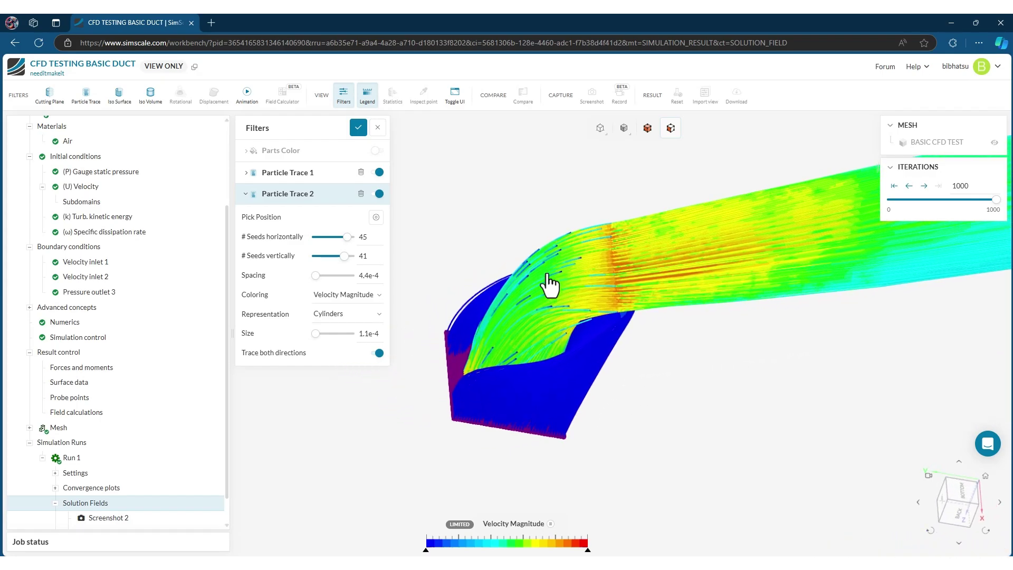
scroll(549, 285, "up", 5)
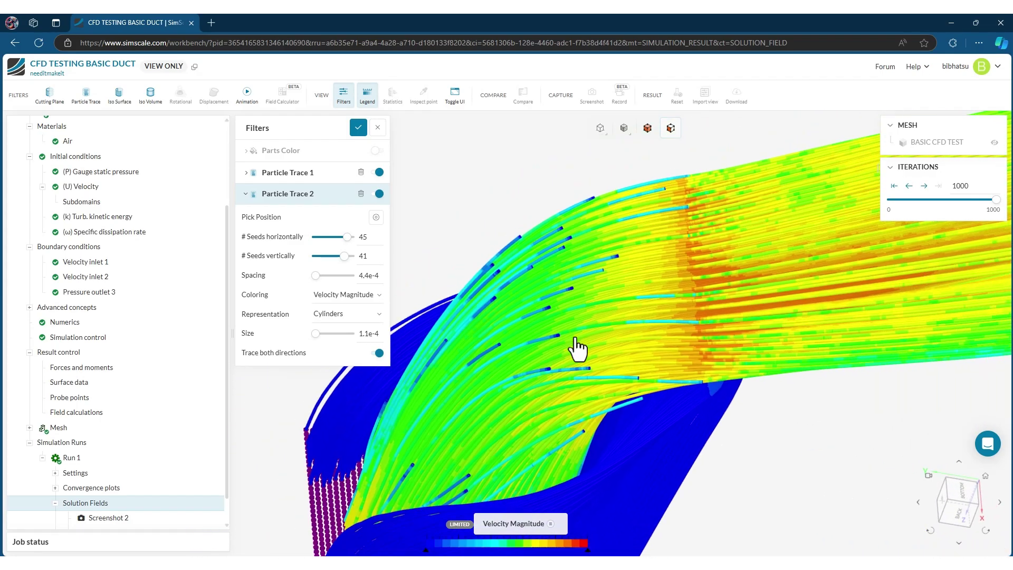
scroll(578, 348, "down", 5)
left_click_drag(674, 485, 758, 473)
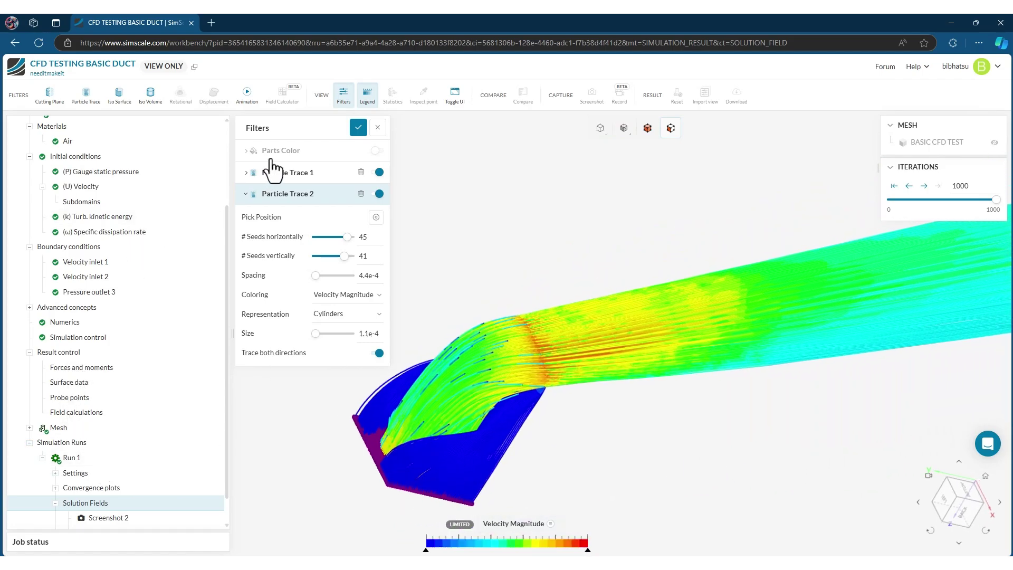
Hide both Particle Trace 1 and Particle Trace 2.
left_click(288, 176)
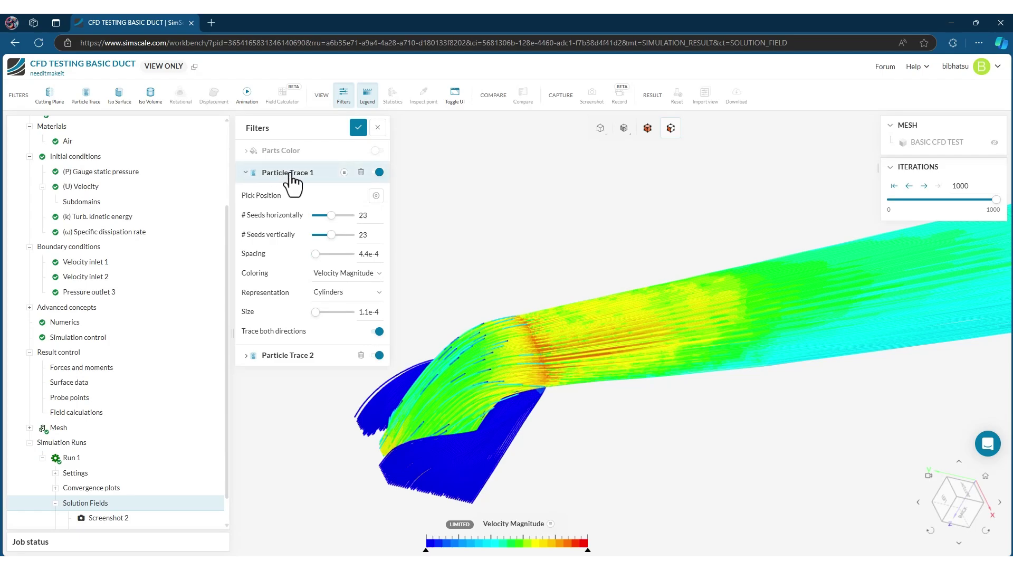
left_click(379, 173)
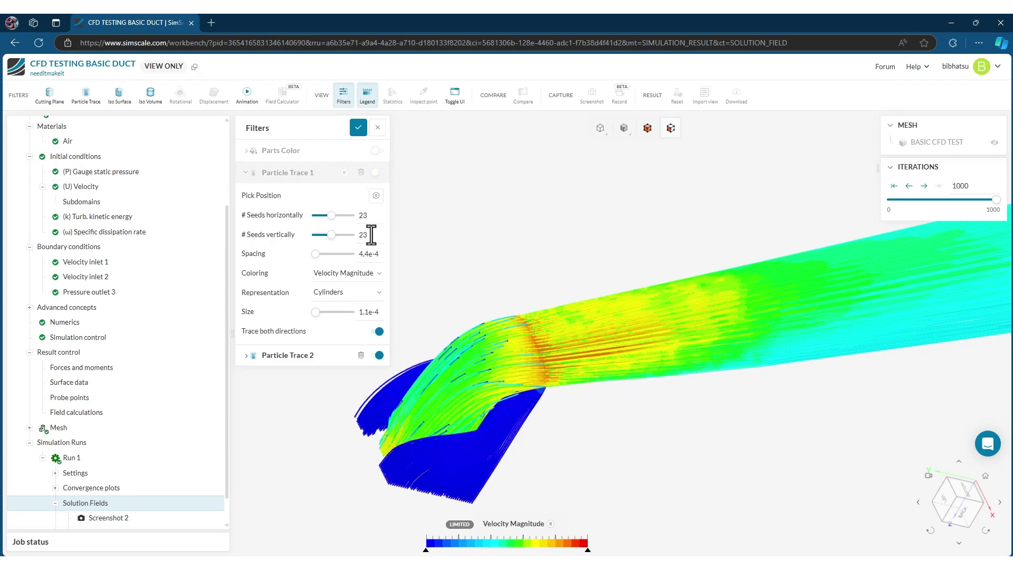
left_click(245, 173)
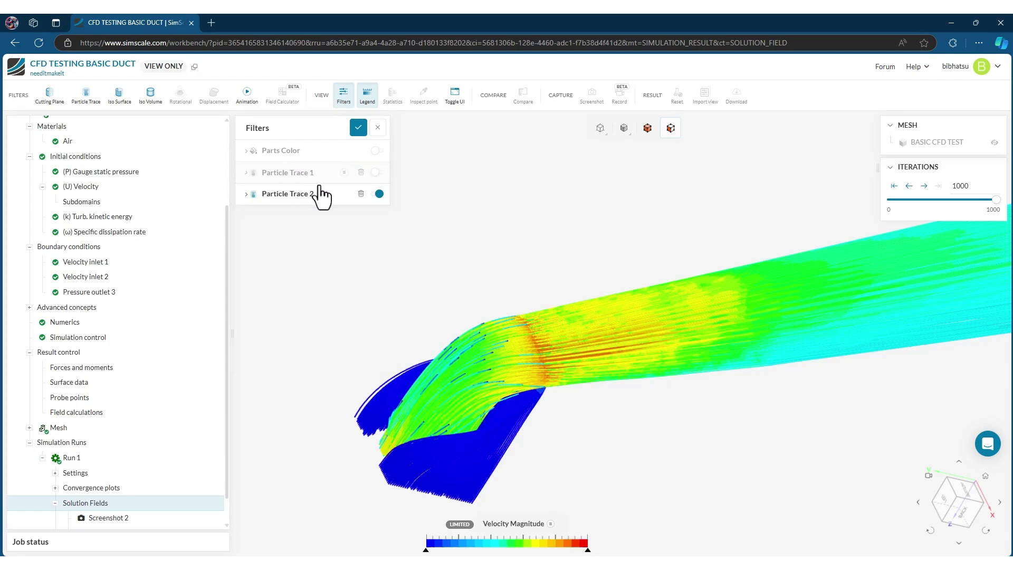
left_click(379, 194)
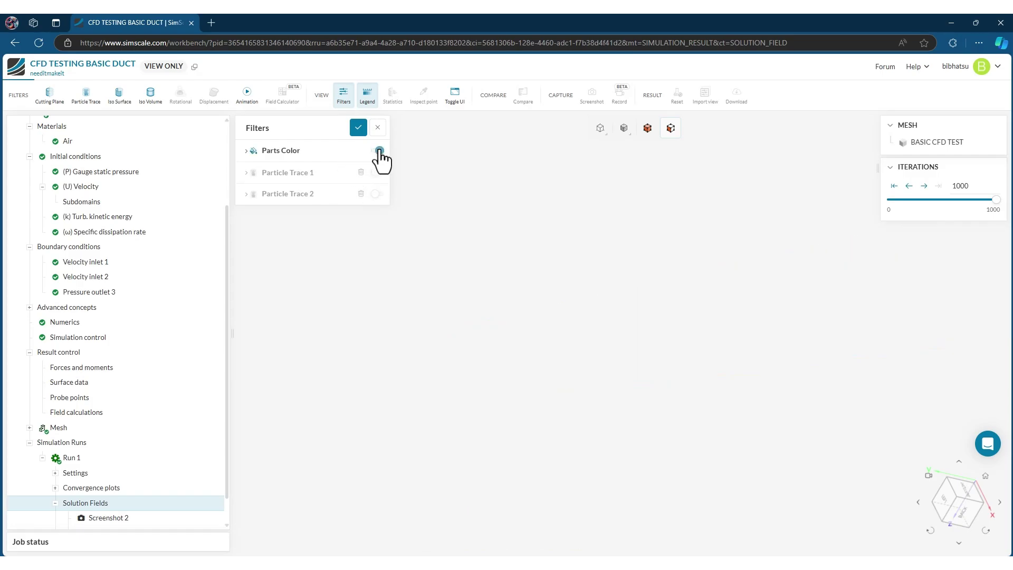
Enable Parts Color and colour the duct by Turbulent Kinetic Energy.
left_click(246, 153)
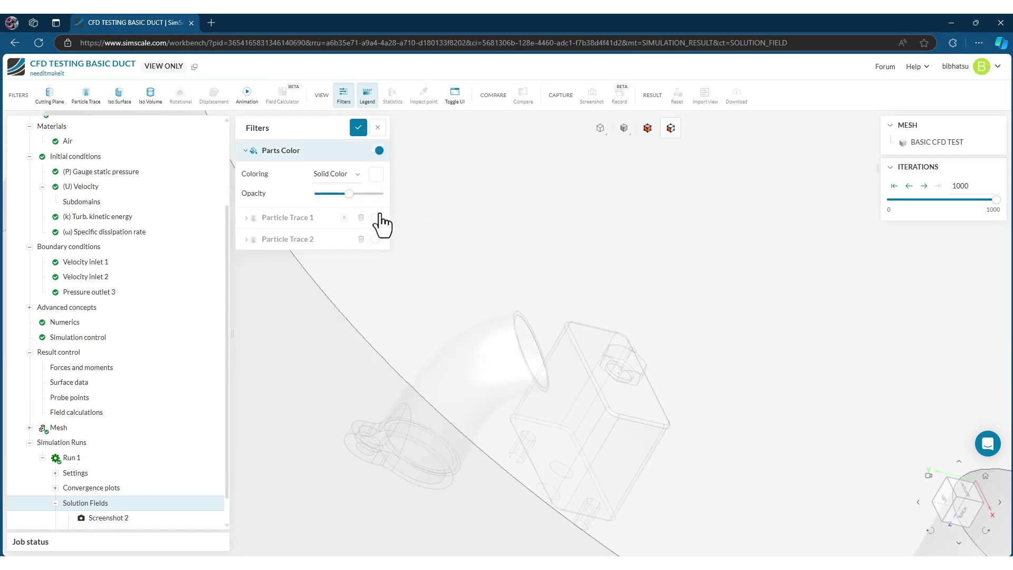
left_click(337, 174)
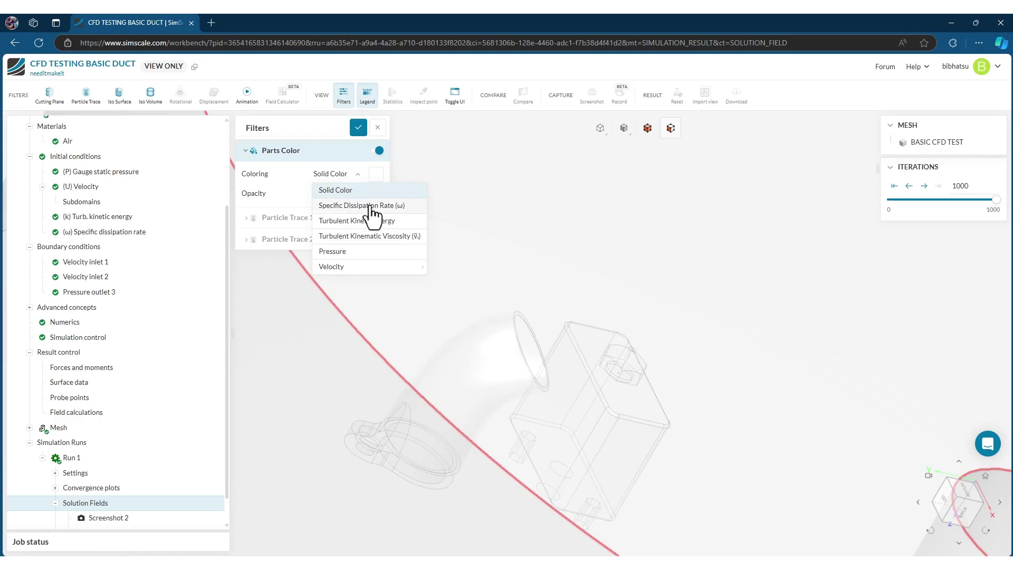
left_click(372, 220)
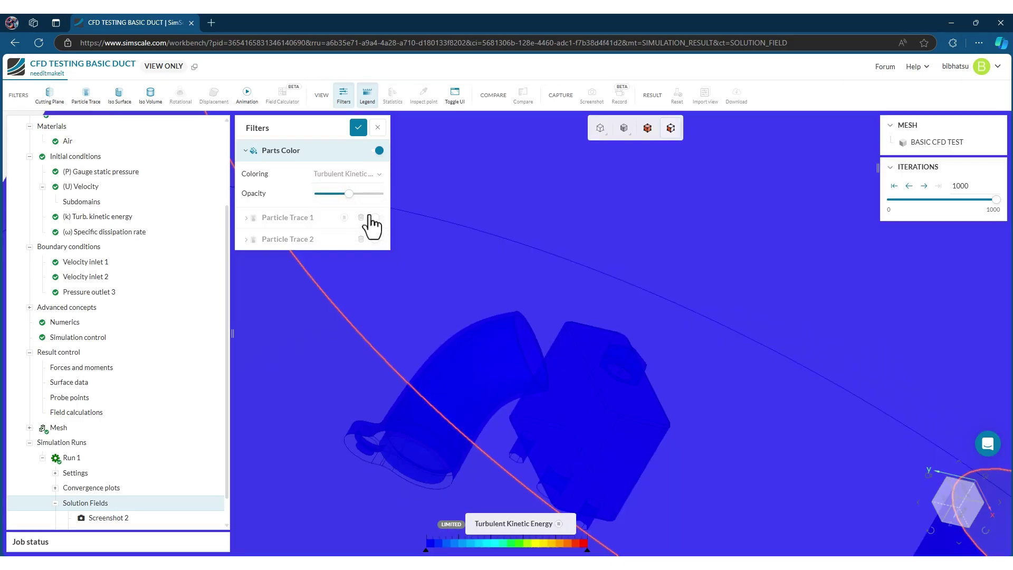
scroll(557, 306, "down", 6)
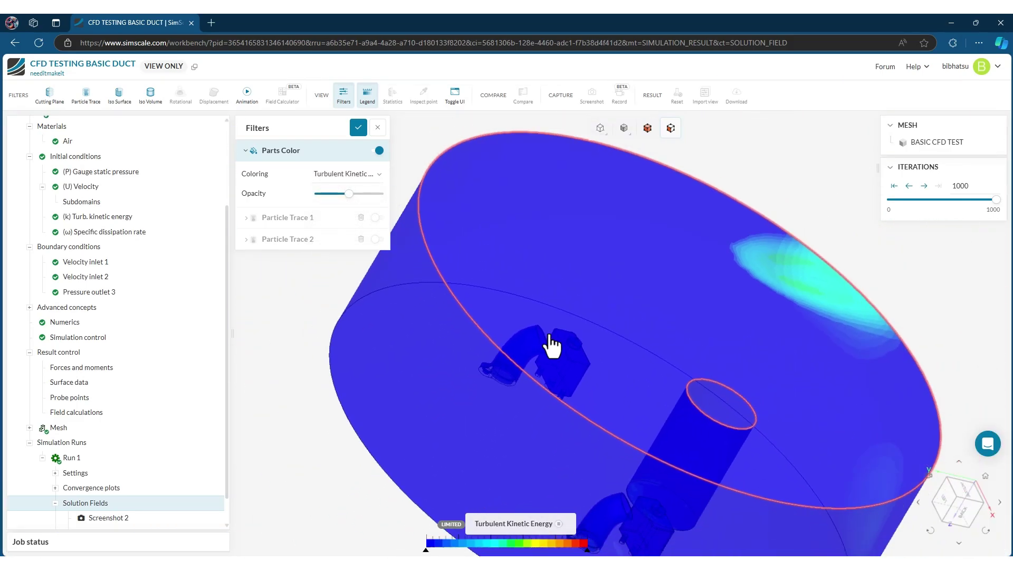
scroll(554, 344, "down", 5)
left_click_drag(570, 343, 591, 226)
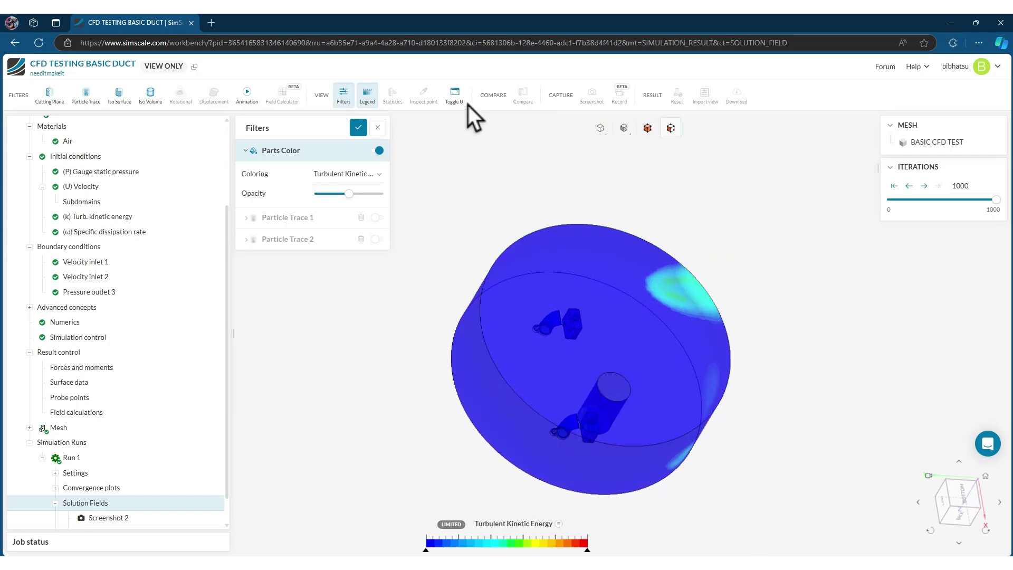
Try different render projection modes on the duct model.
left_click(600, 130)
left_click(600, 171)
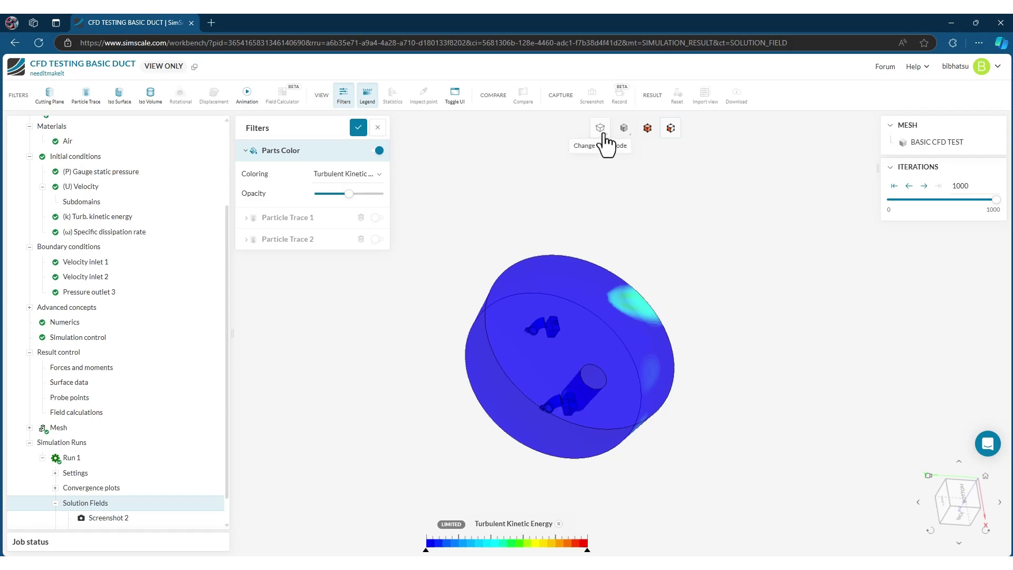
left_click(605, 135)
left_click(606, 161)
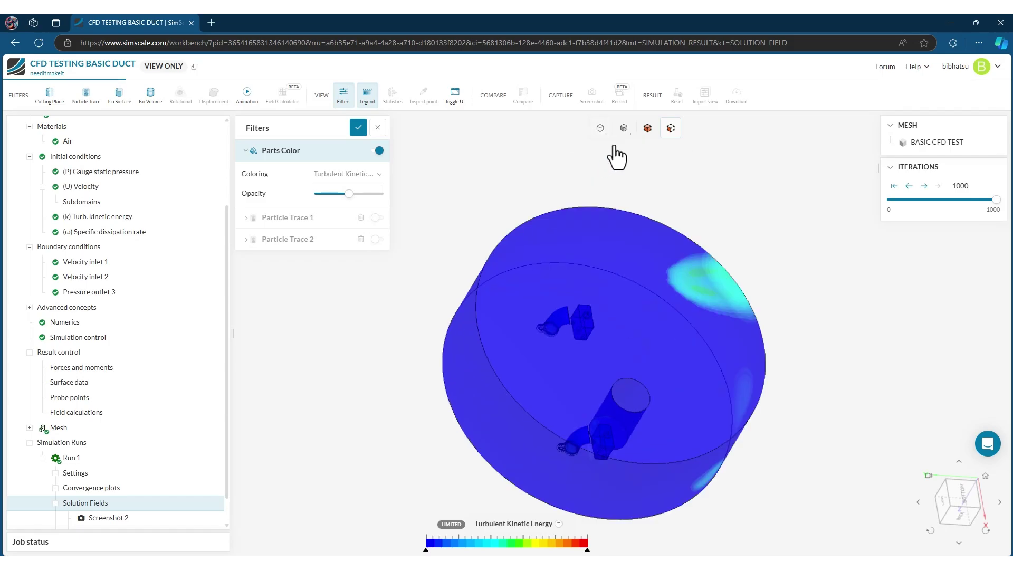
Colour the parts by Pressure, after trying Turbulent Kinematic Viscosity, and view the cylinder from above.
left_click(368, 178)
left_click(362, 238)
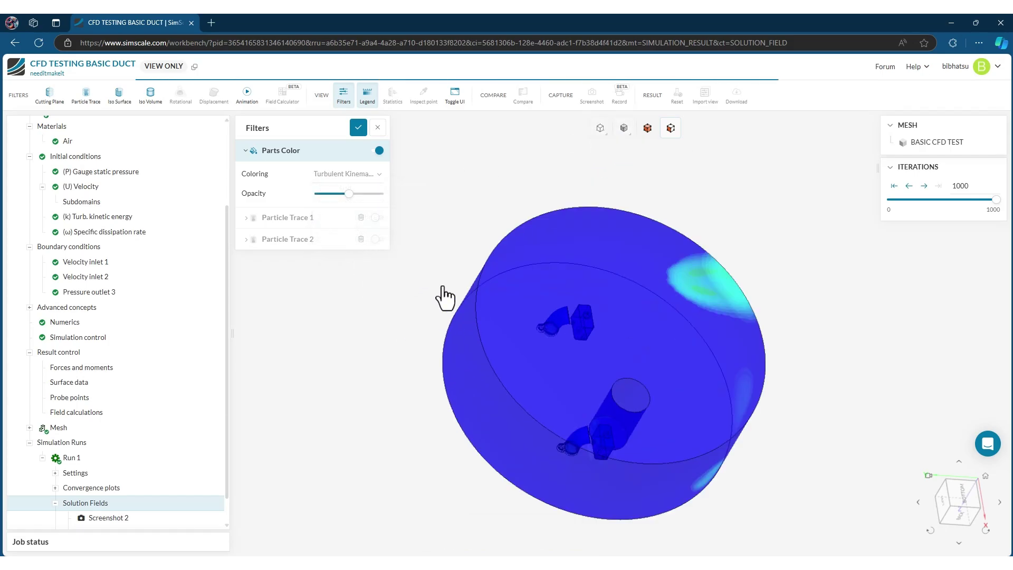
left_click(372, 178)
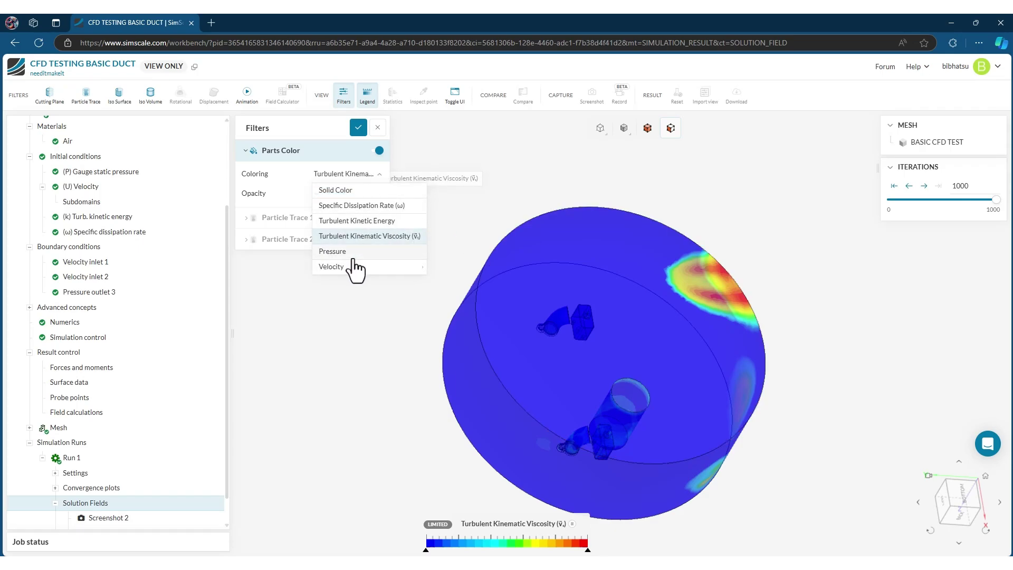
left_click(352, 252)
left_click_drag(416, 470, 507, 402)
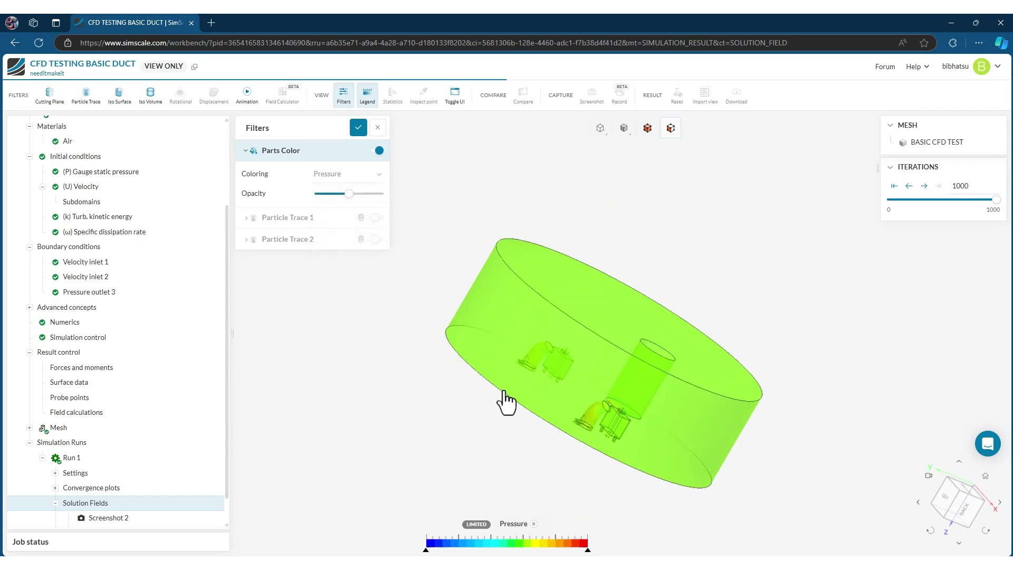
left_click_drag(615, 477, 525, 436)
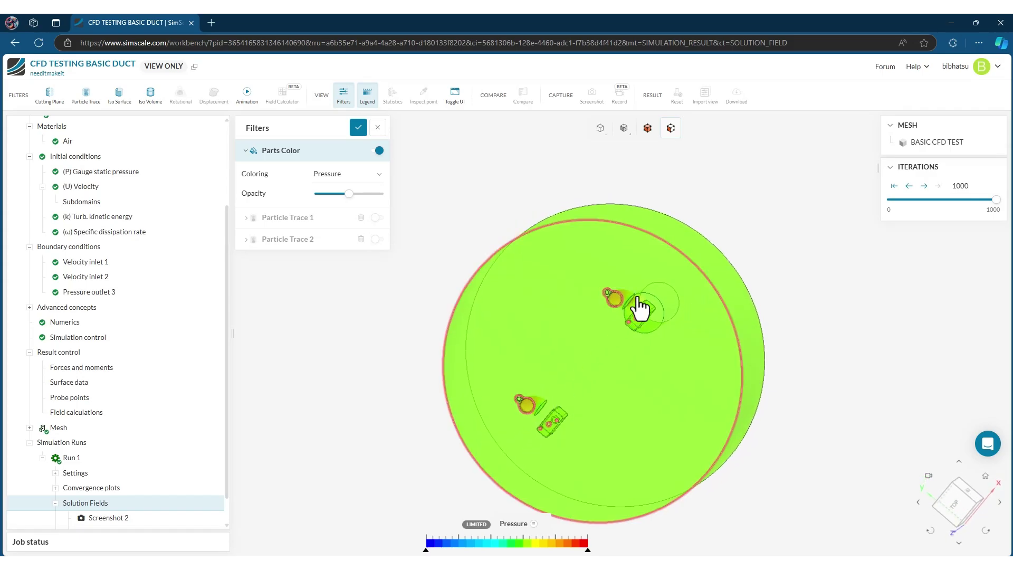
scroll(630, 291, "up", 5)
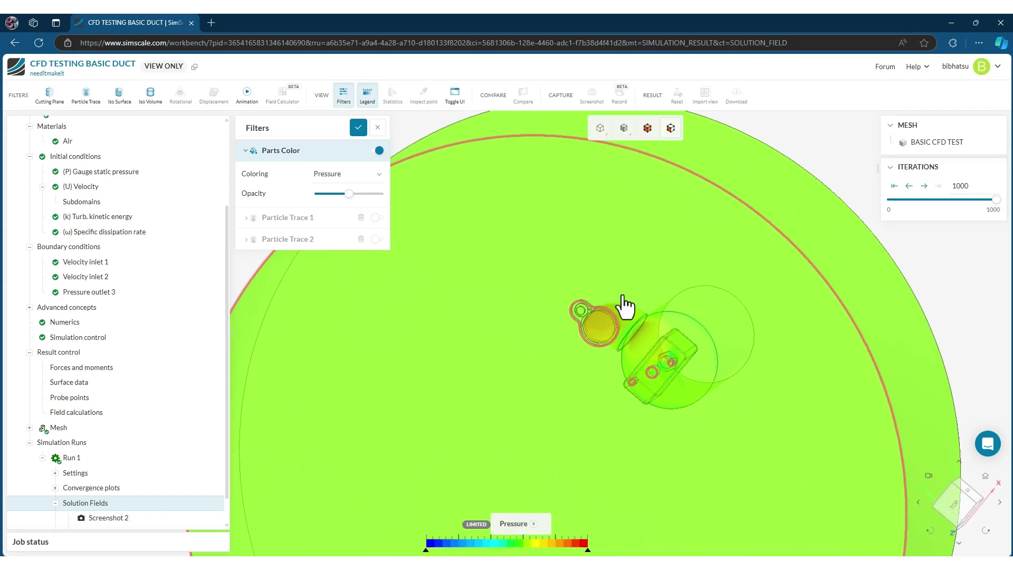
scroll(515, 299, "down", 1)
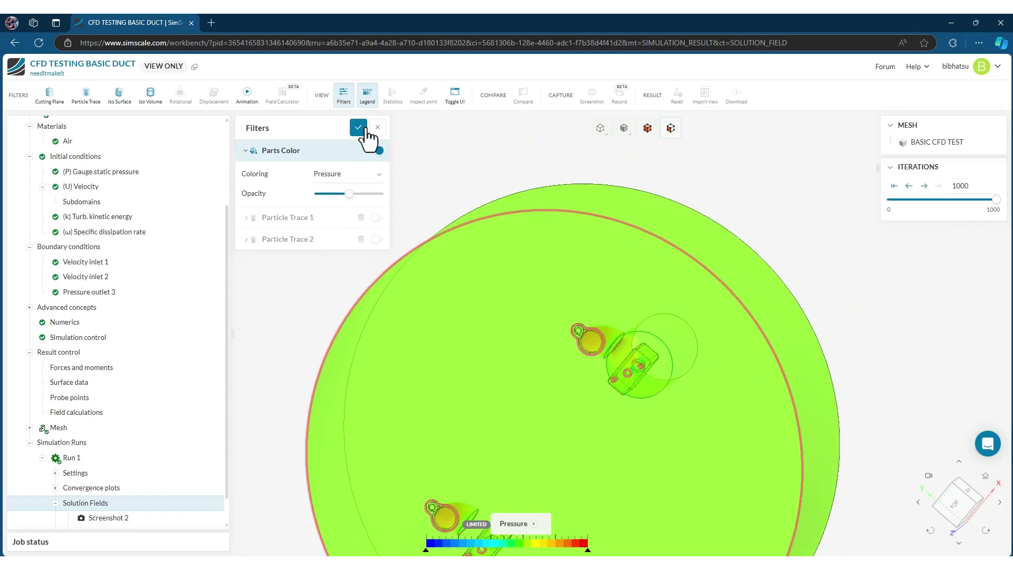
Toggle the filter settings and the pressure colour legend off and back on.
left_click(344, 100)
left_click(342, 101)
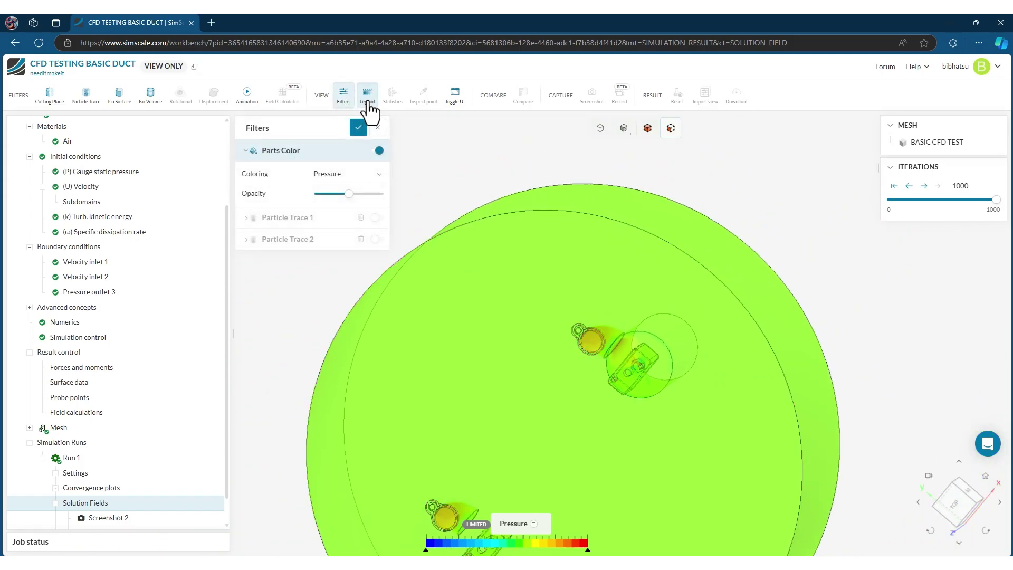
left_click(369, 98)
left_click(372, 99)
Add a Velocity Magnitude cutting plane clipping the duct and inspect it.
left_click(53, 96)
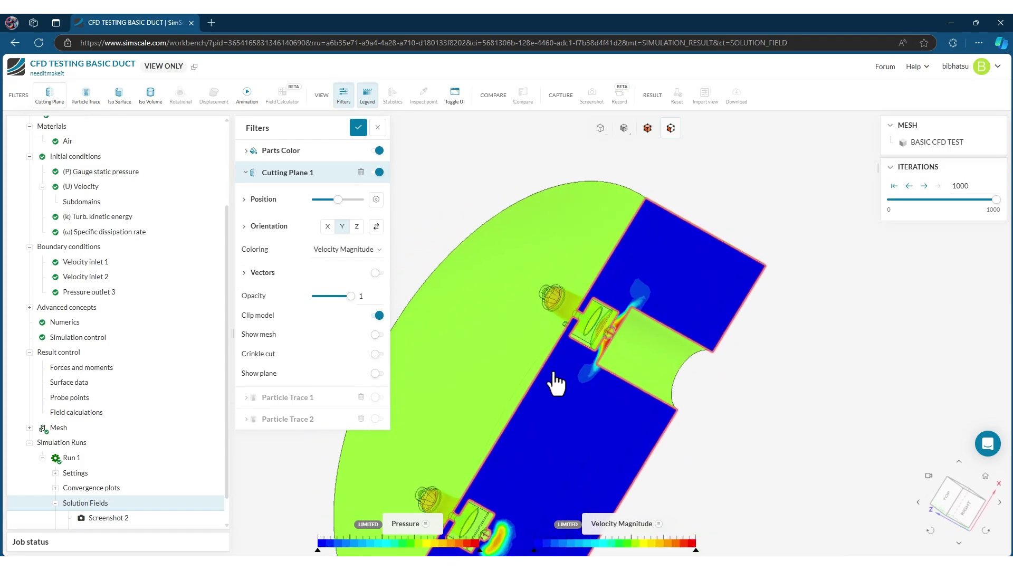
left_click_drag(555, 382, 611, 321)
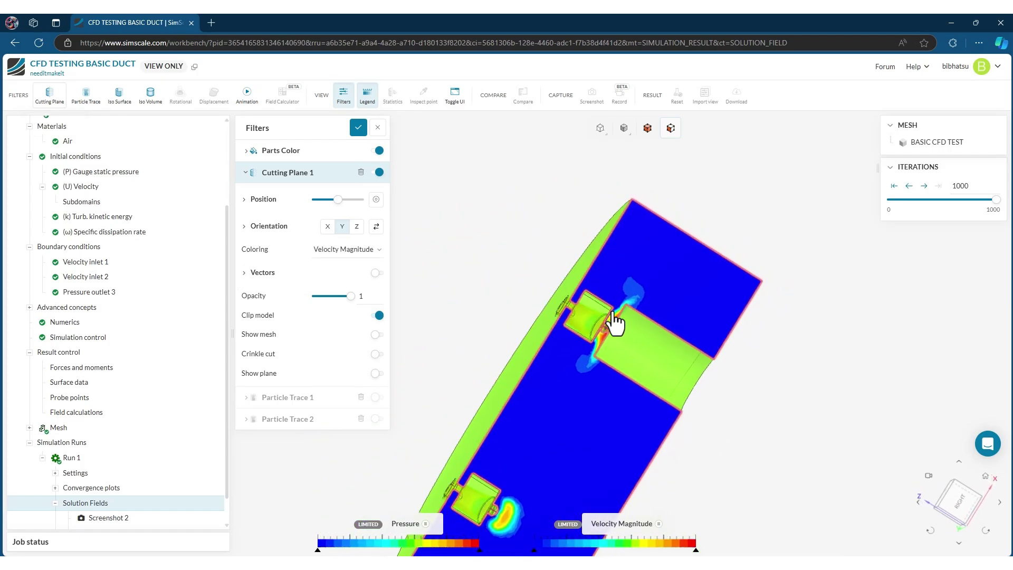
scroll(615, 322, "up", 8)
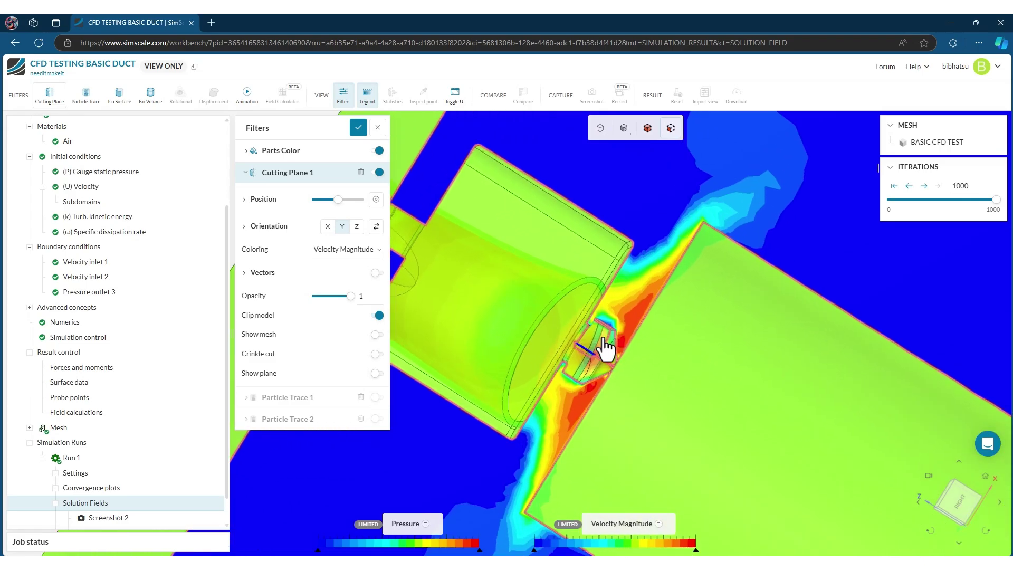
scroll(604, 348, "up", 6)
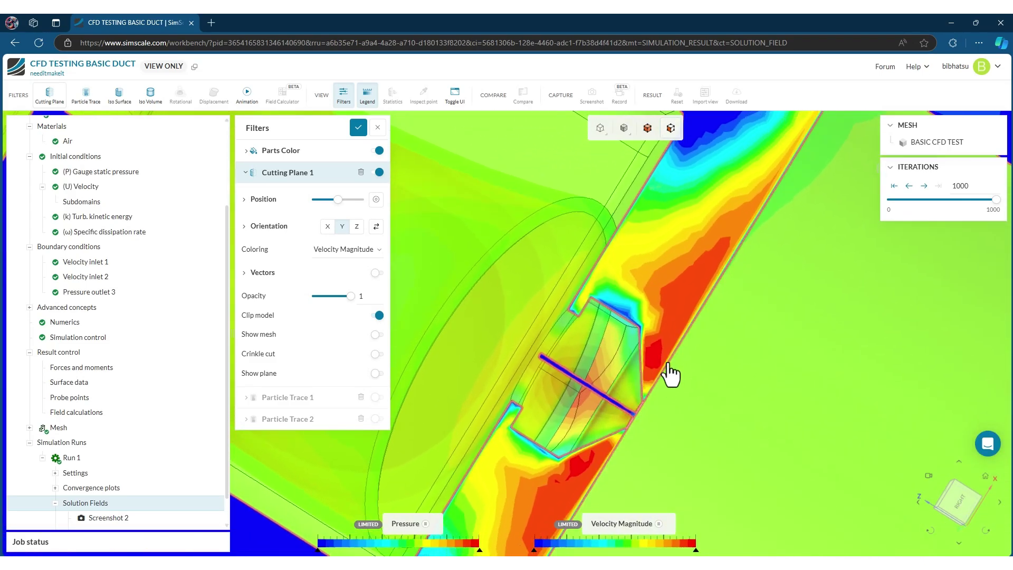
scroll(670, 375, "down", 6)
scroll(746, 232, "up", 6)
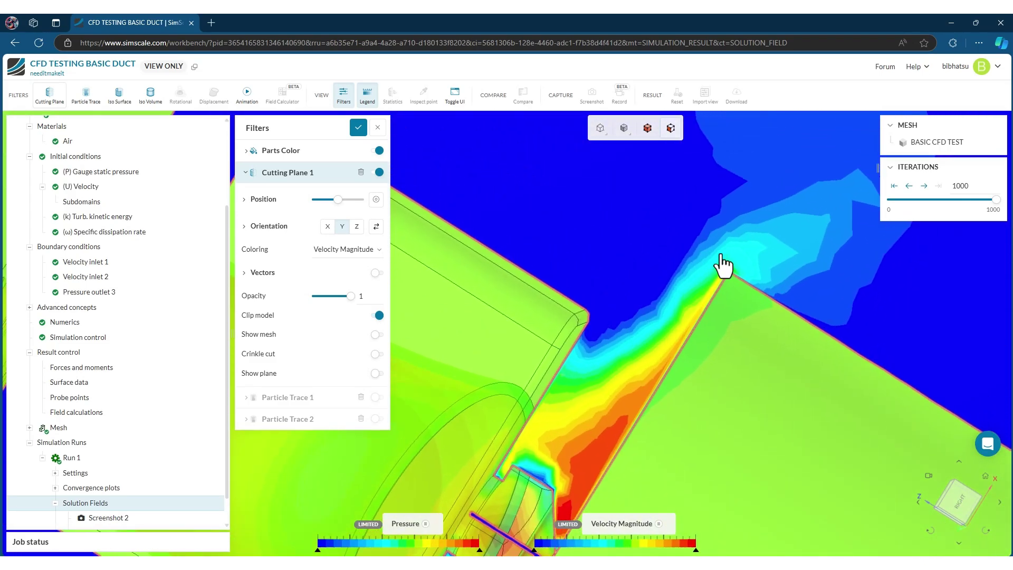
scroll(647, 291, "up", 6)
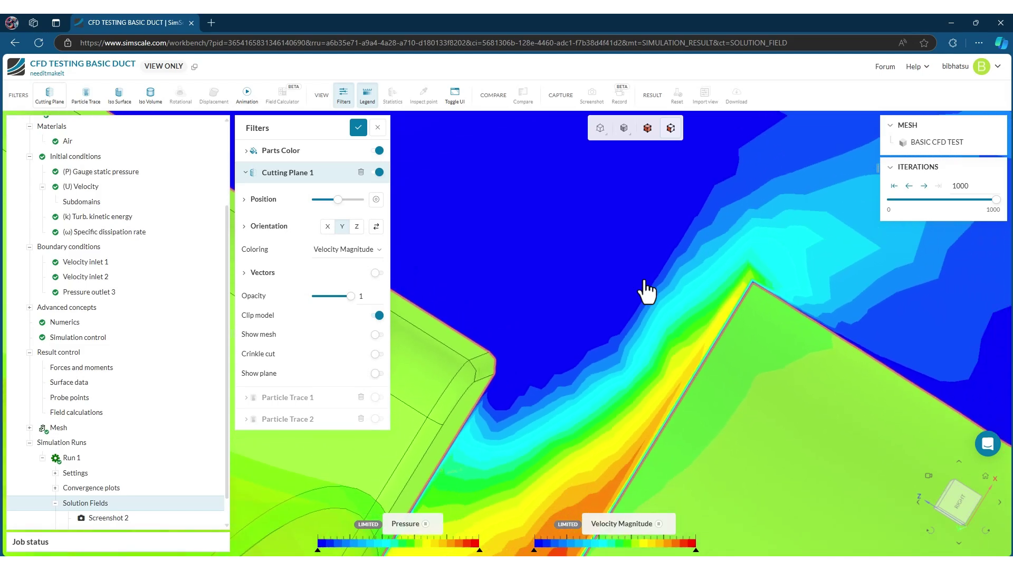
Add Particle Trace 3 with 10×10 seeds drawn as cylinders.
scroll(646, 295, "down", 8)
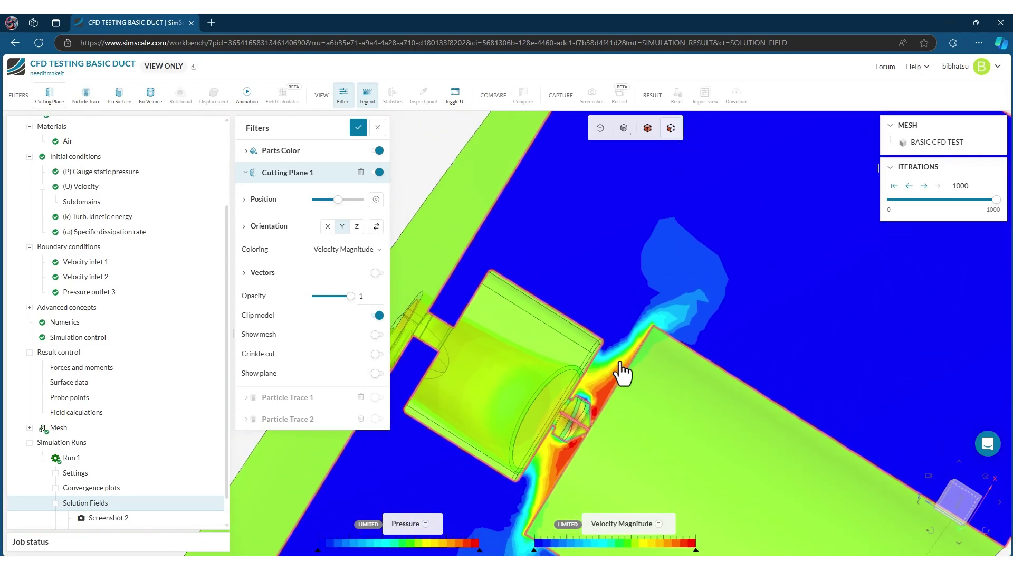
scroll(622, 374, "down", 8)
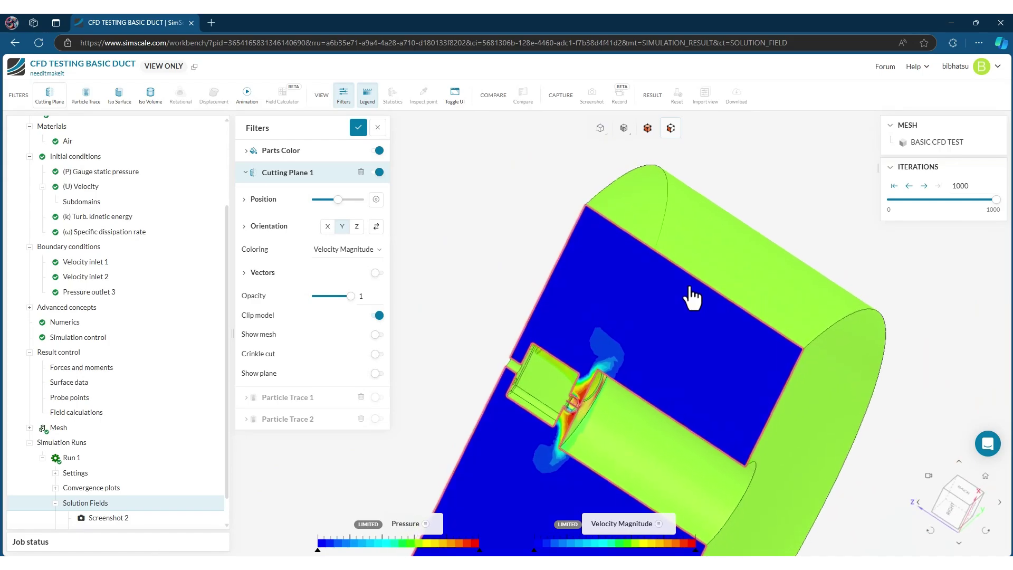
left_click_drag(691, 298, 527, 243)
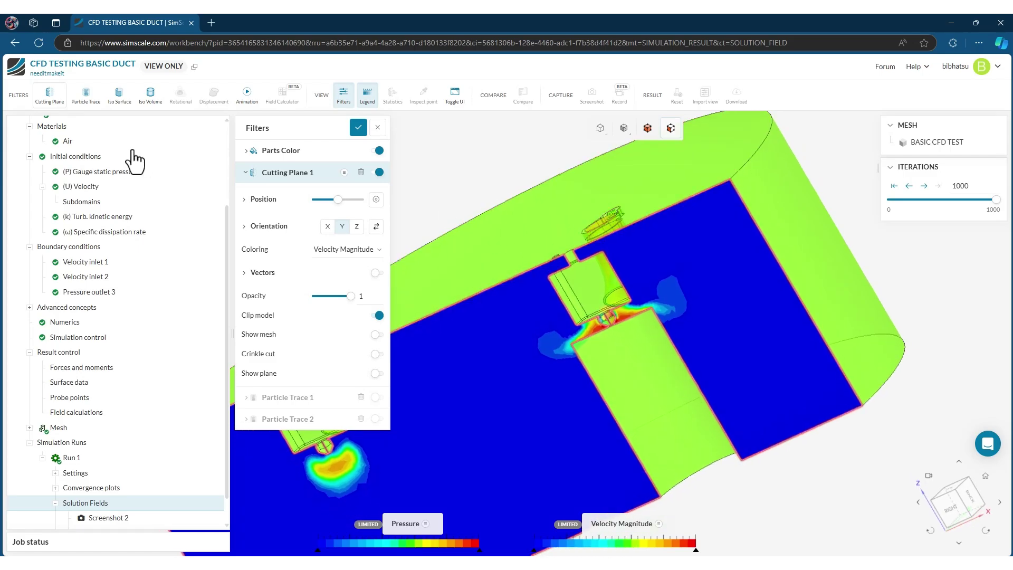
left_click(84, 99)
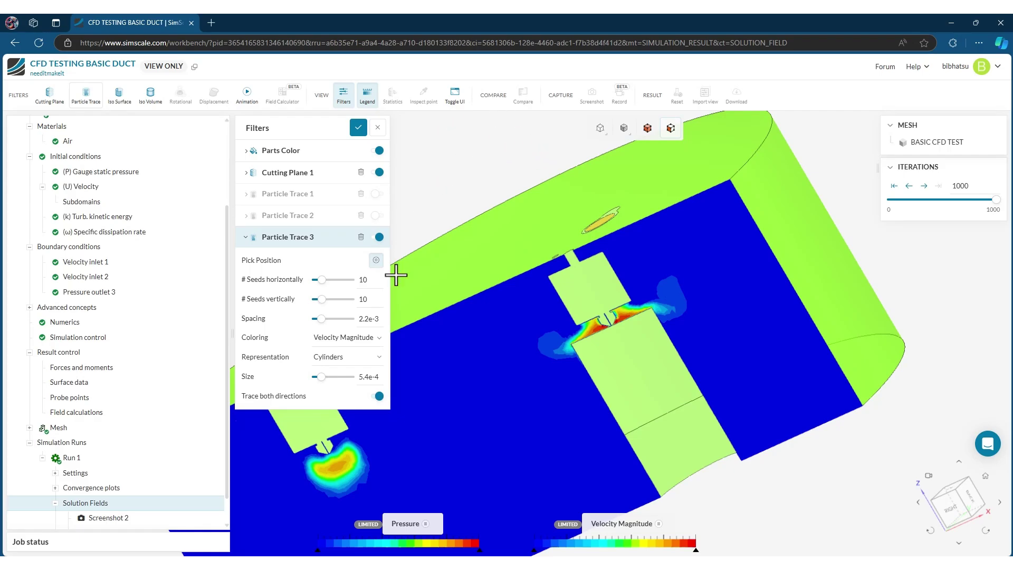
Close the filter settings and zoom, tilt and pan the velocity magnitude duct slice.
left_click(377, 128)
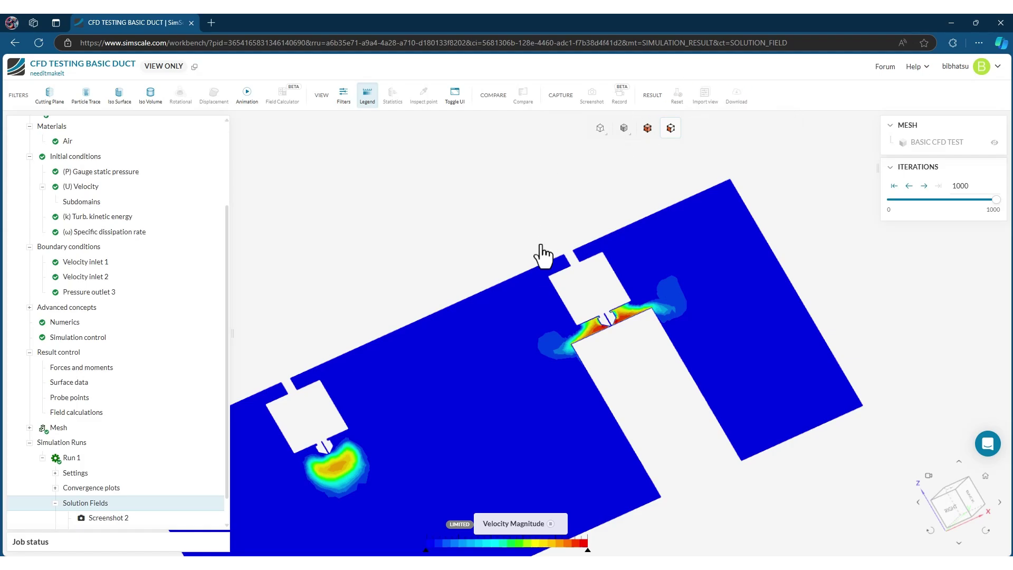
scroll(490, 230, "down", 3)
mouse_move(490, 230)
left_mouse_down()
mouse_move(470, 278)
mouse_move(441, 260)
mouse_move(479, 231)
left_mouse_up()
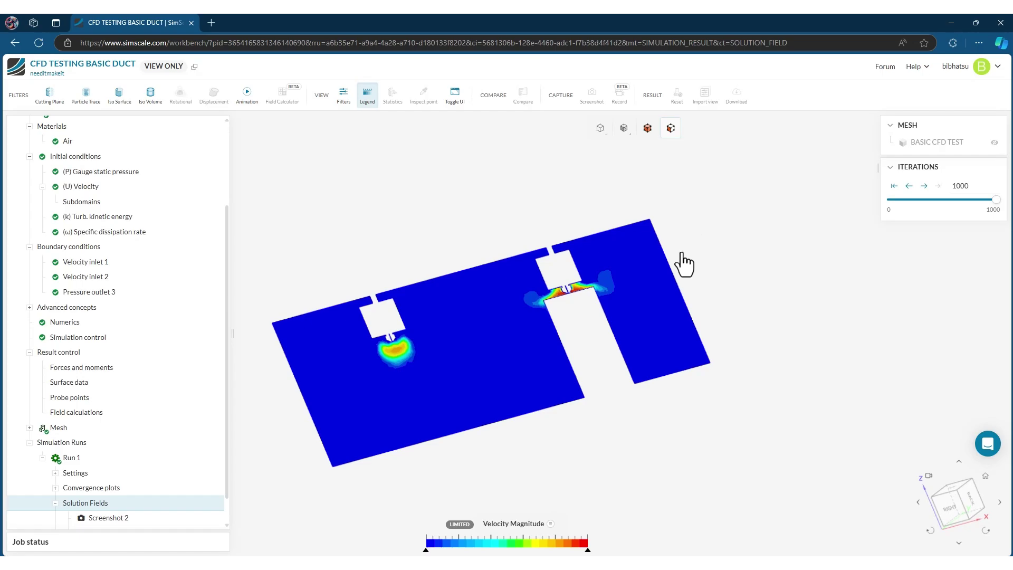
right_click_drag(684, 264, 710, 243)
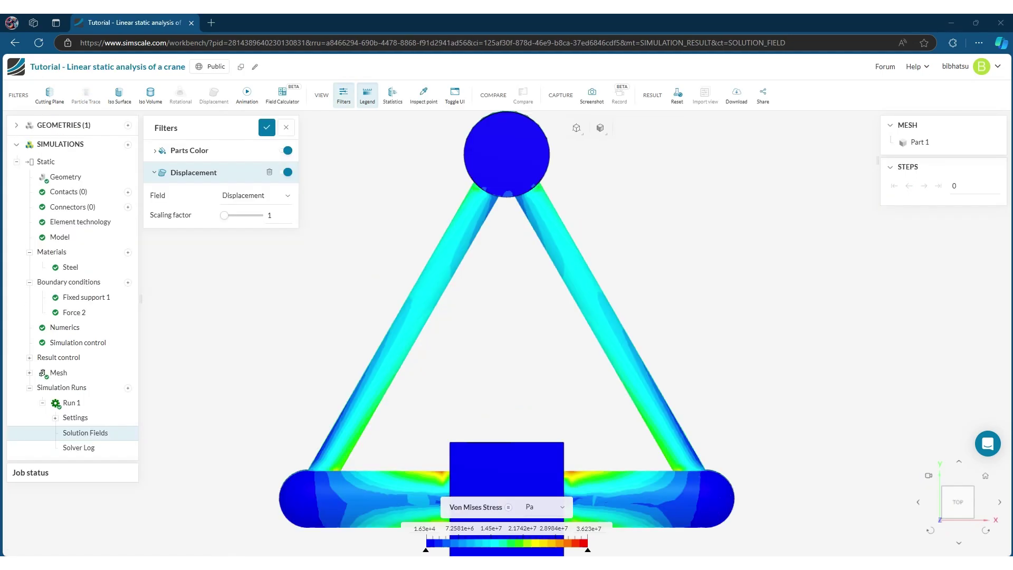
Open the crane's Geometry and orbit it into a perspective along the truss.
scroll(586, 333, "up", 2)
scroll(543, 328, "down", 4)
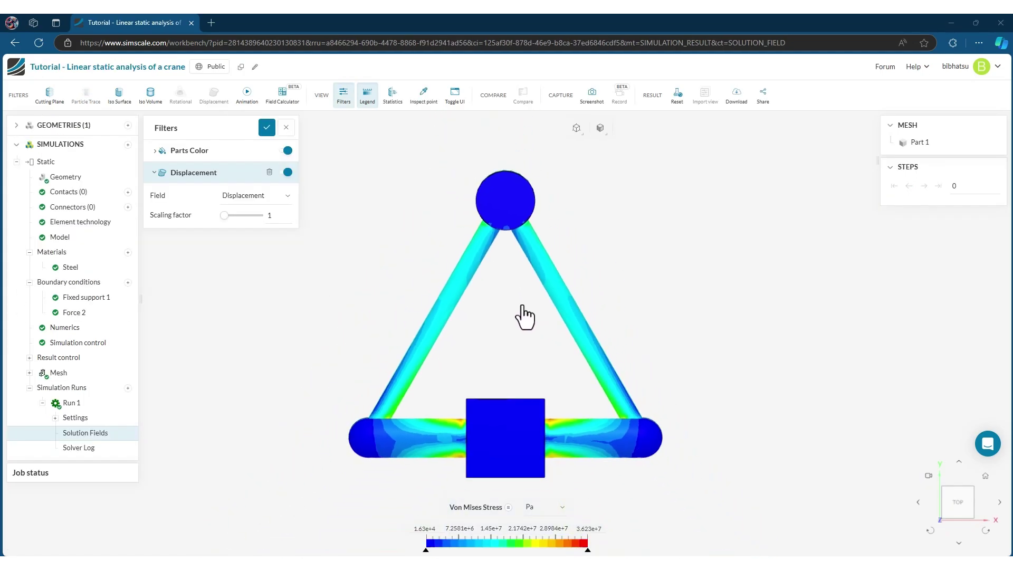
left_click_drag(522, 314, 543, 283)
scroll(543, 283, "up", 2)
scroll(543, 283, "down", 4)
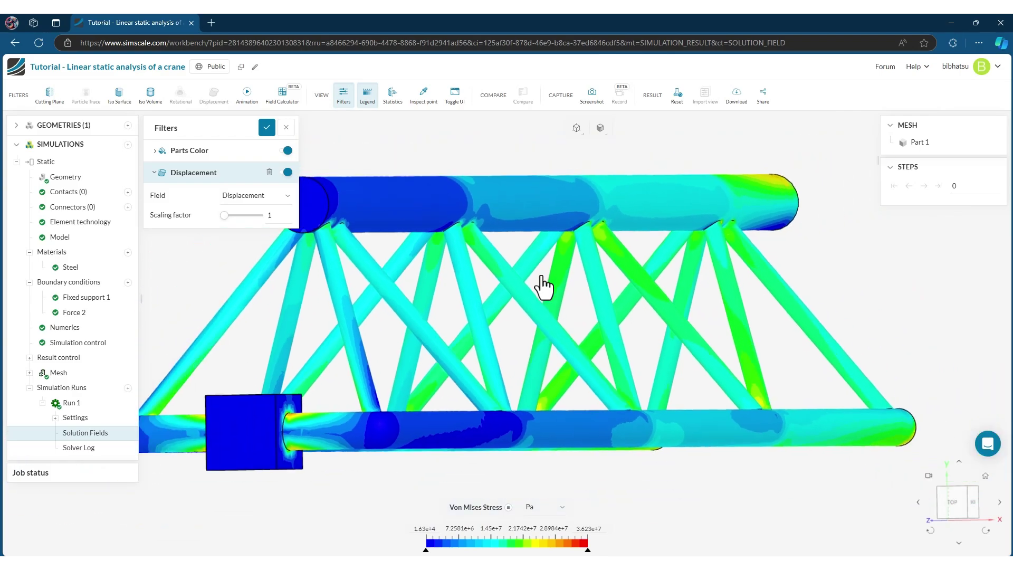
scroll(543, 283, "down", 2)
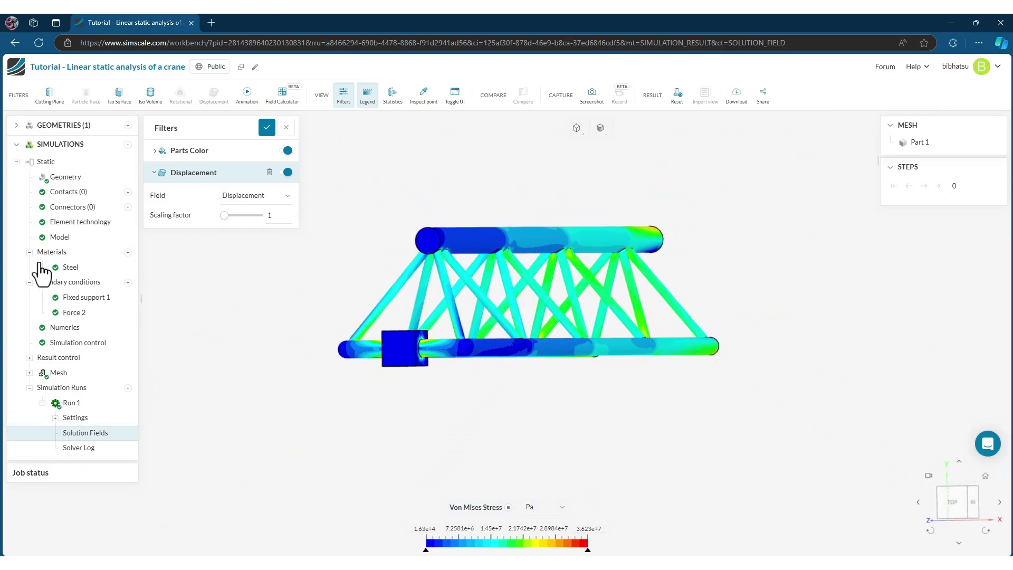
left_click(67, 179)
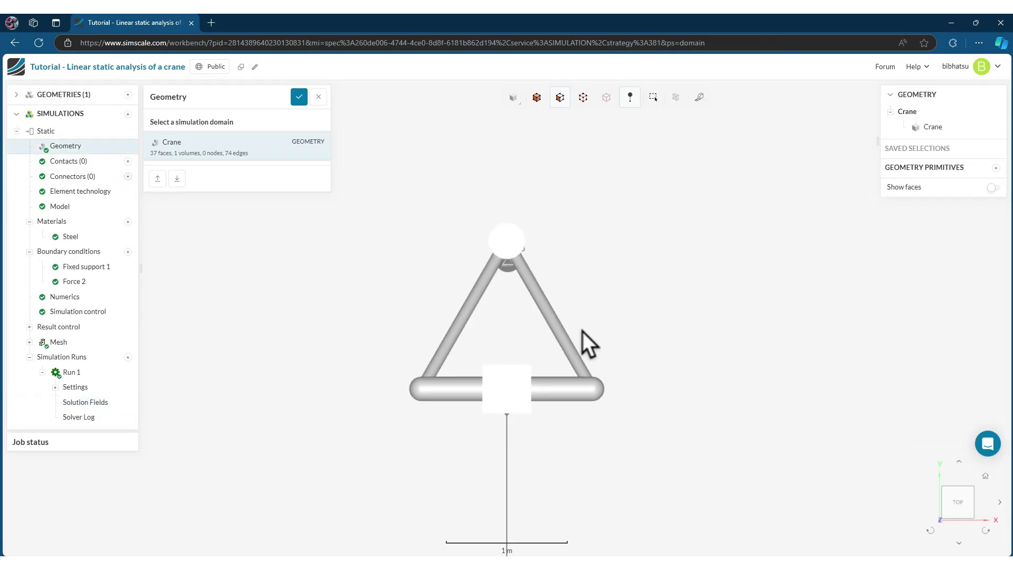
Show the crane's Fixed support 1 boundary condition.
left_click_drag(583, 331, 610, 337)
scroll(610, 337, "up", 3)
scroll(610, 338, "down", 4)
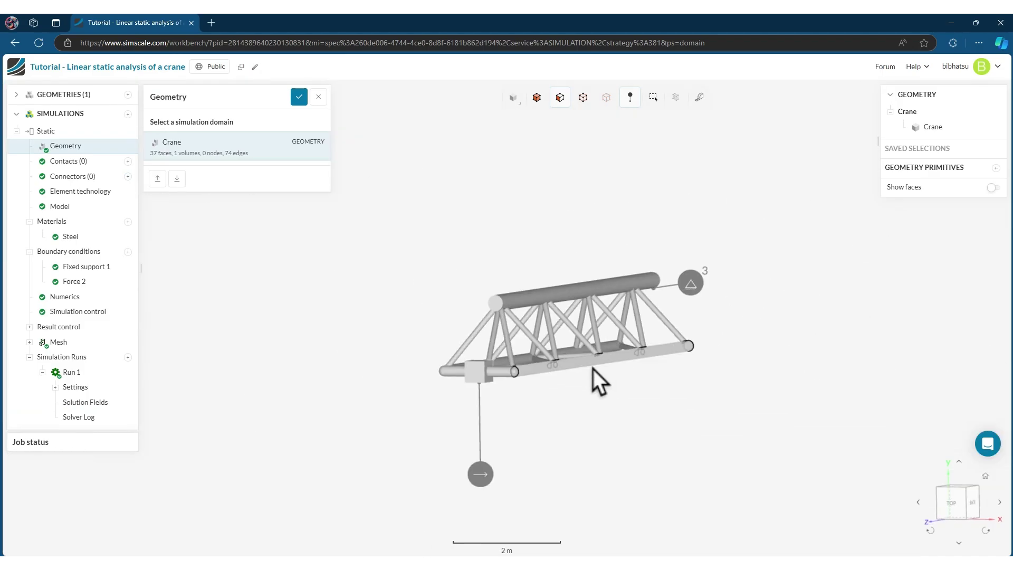
left_click(76, 267)
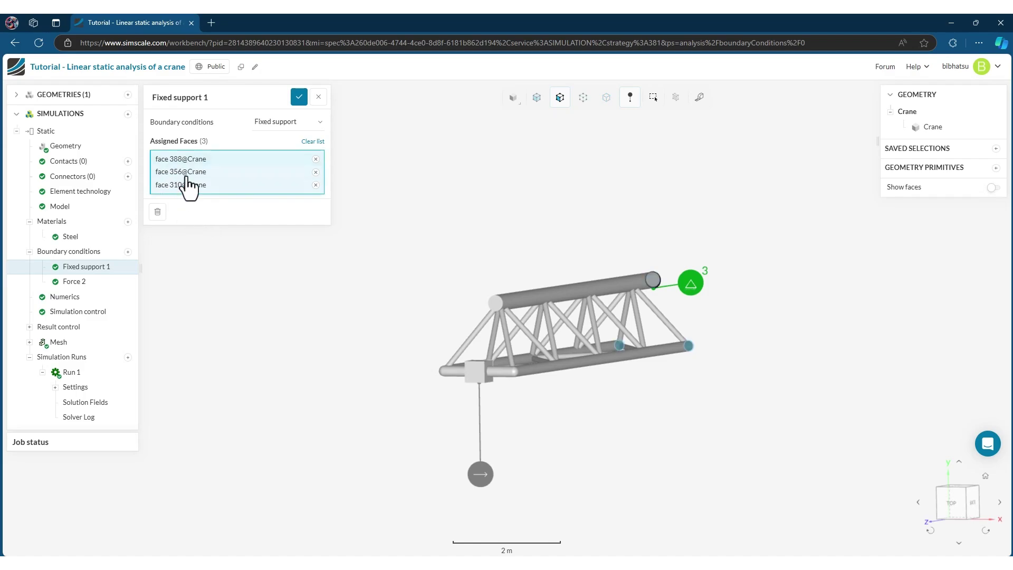
Show the Force 2 load (-1e+5 N in y) in a side view, then open Mesh 1.
left_click_drag(724, 269, 658, 362)
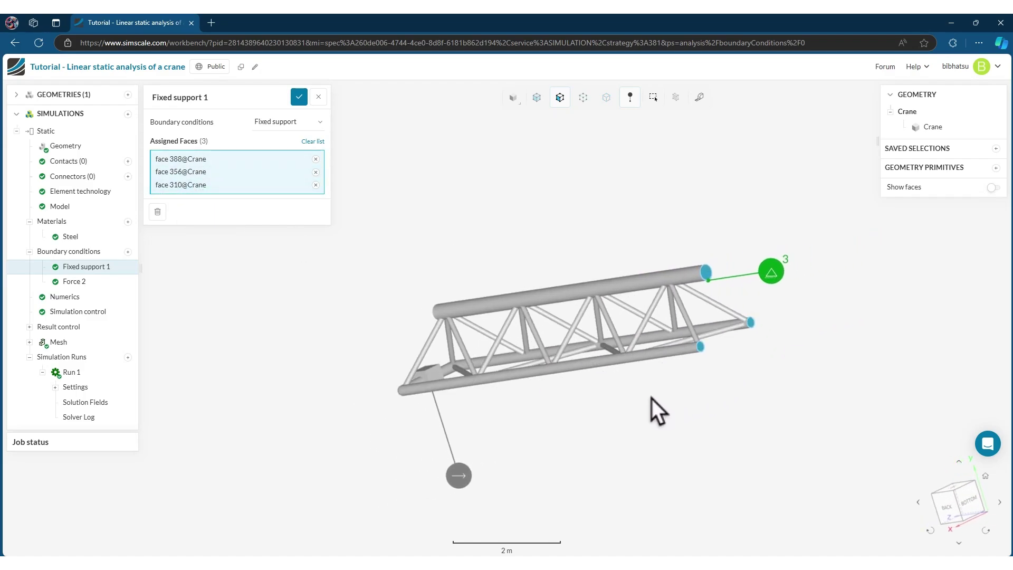
left_click_drag(652, 398, 675, 394)
left_click_drag(742, 369, 774, 389)
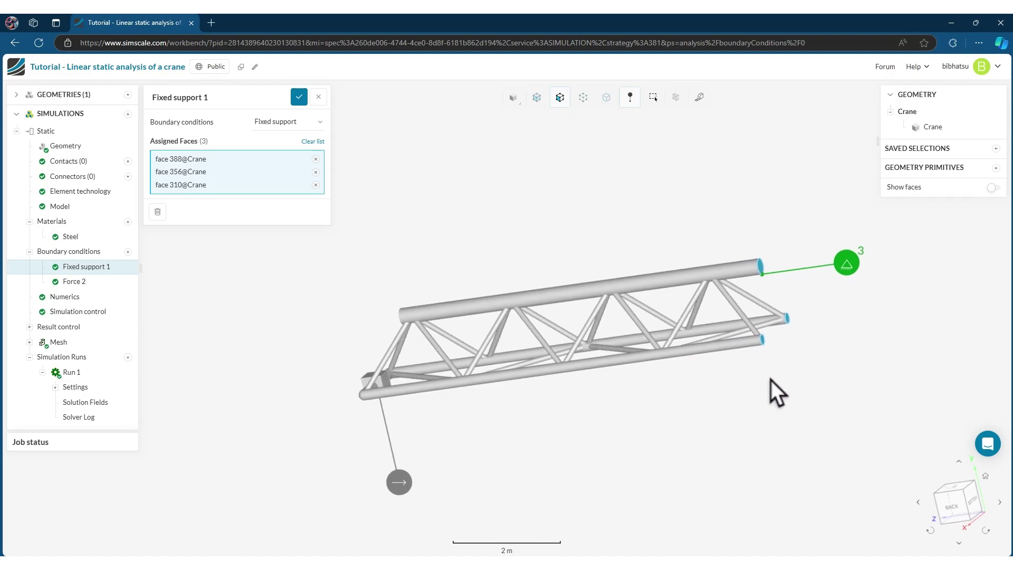
left_click(74, 282)
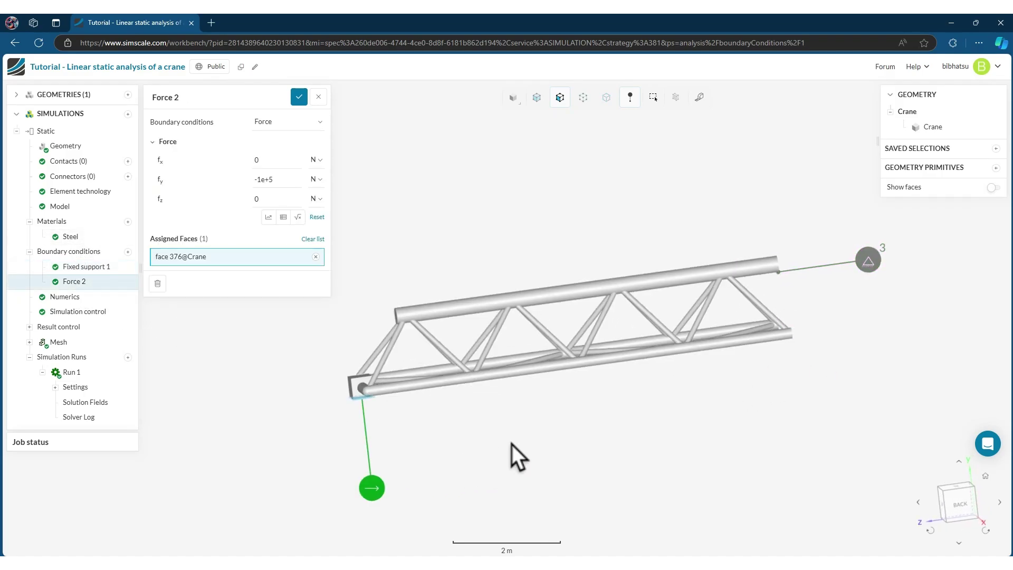
left_click_drag(512, 444, 568, 424)
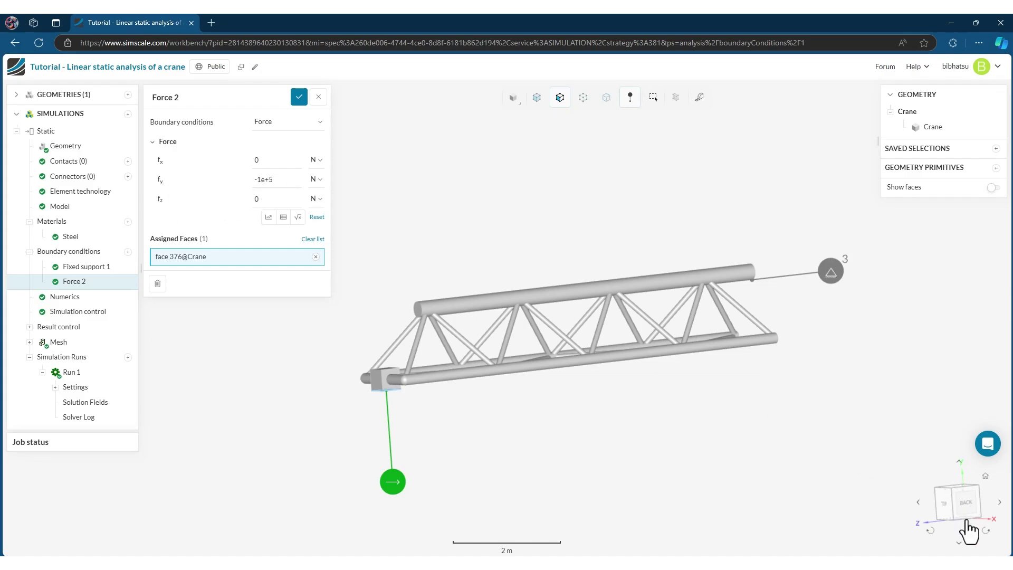
left_click(966, 504)
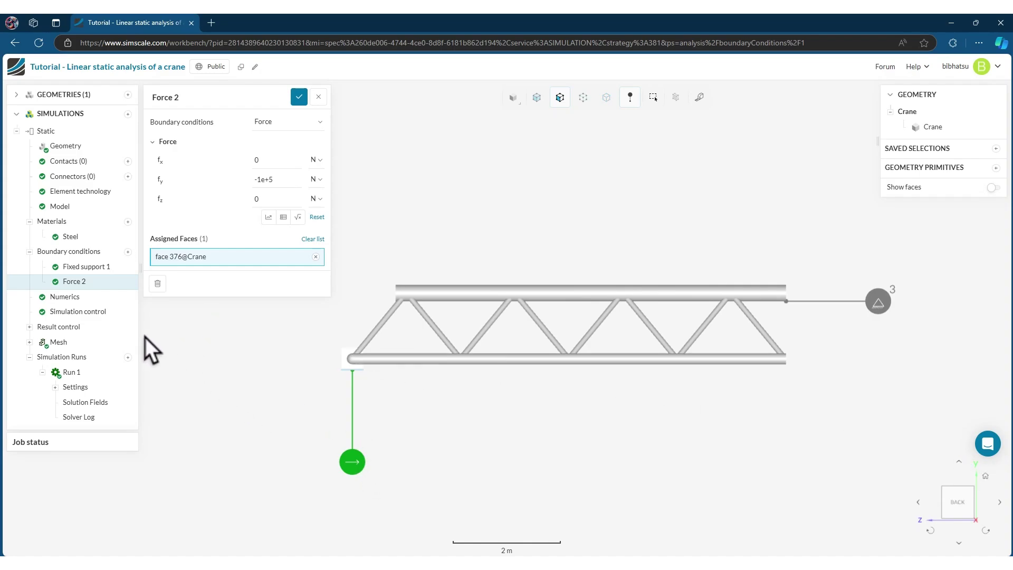
left_click(62, 344)
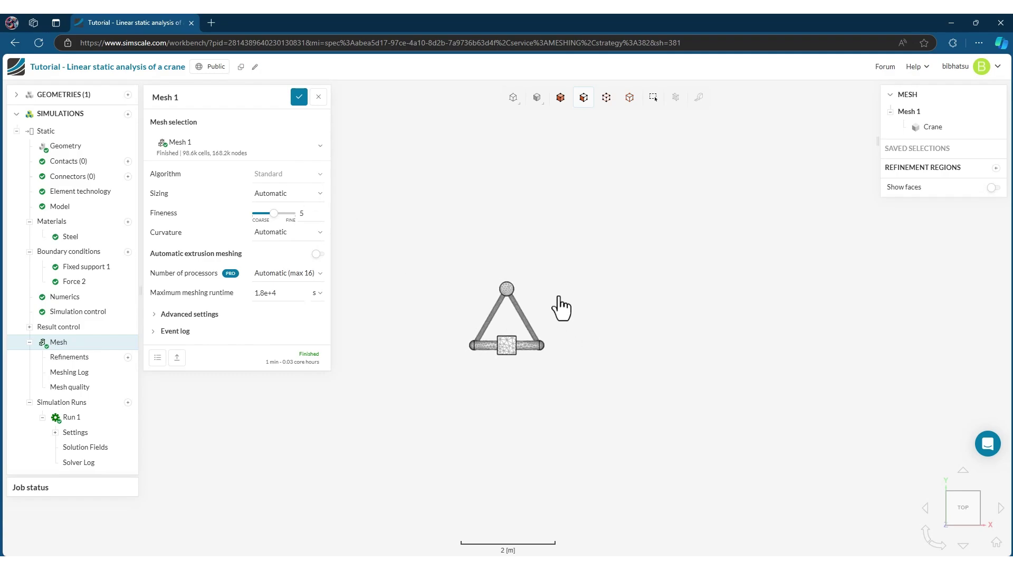
Inspect the meshed crane, open Run 1, and post-process its Von Mises Stress results.
left_click_drag(561, 305, 464, 248)
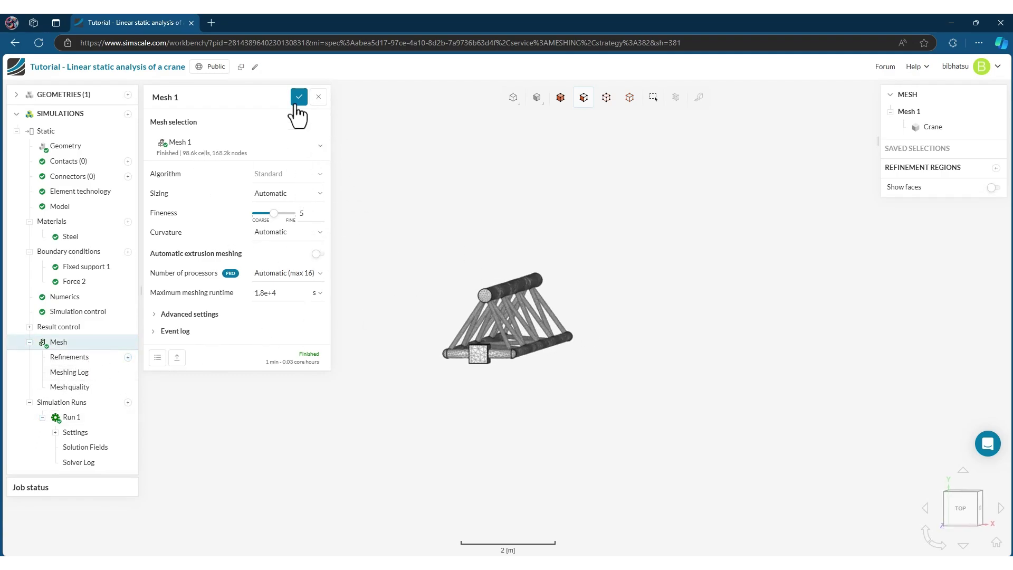
scroll(510, 343, "down", 2)
scroll(511, 344, "up", 4)
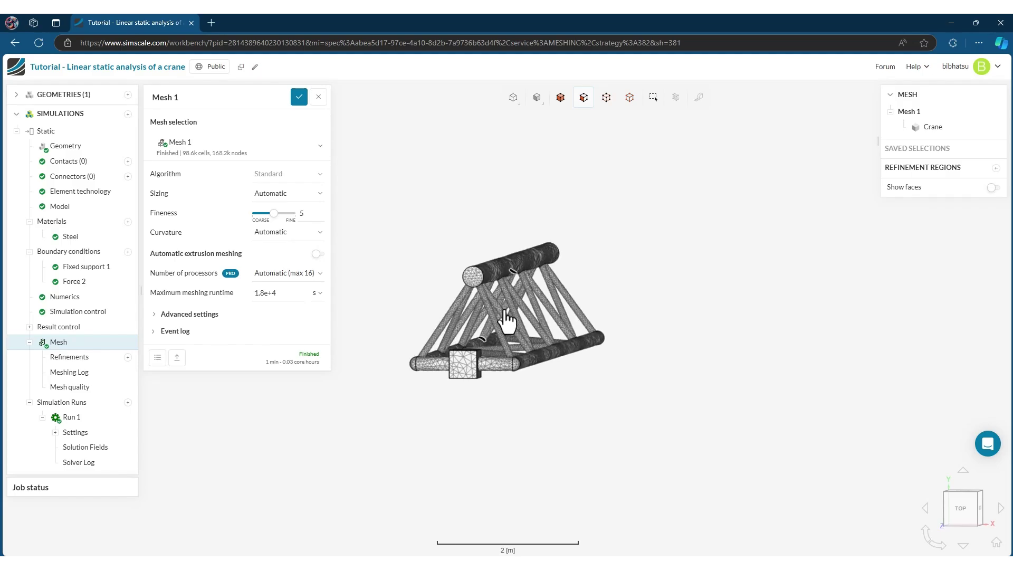
left_click(79, 418)
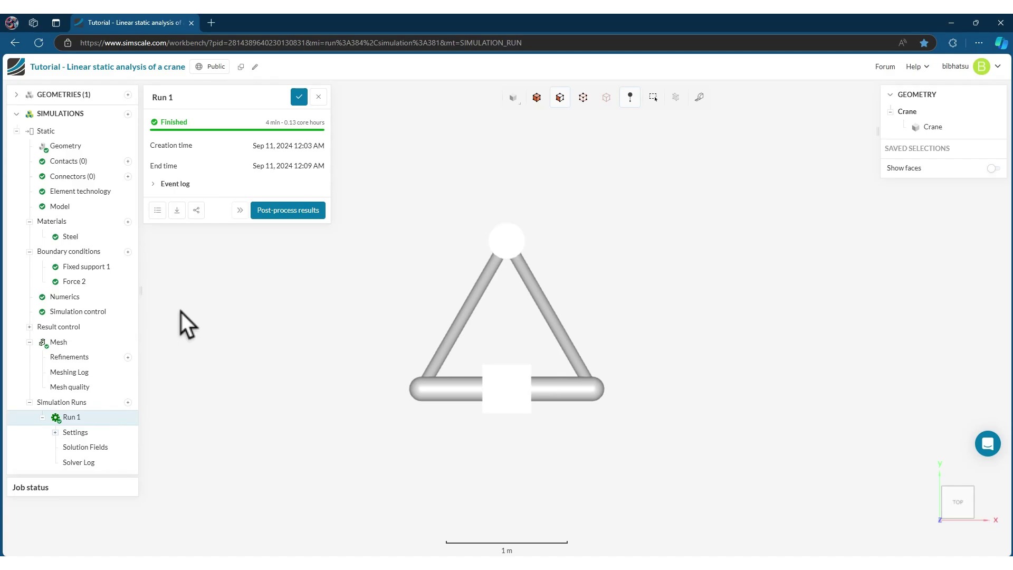
left_click(283, 211)
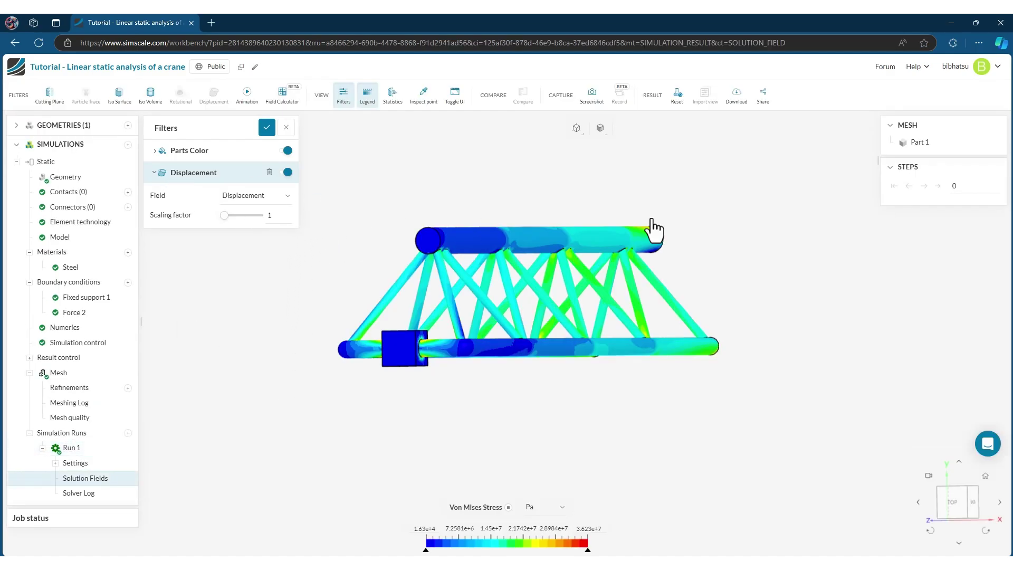
Scale the crane deformation up to 100, then switch the Displacement filter off.
left_click_drag(419, 226, 470, 364)
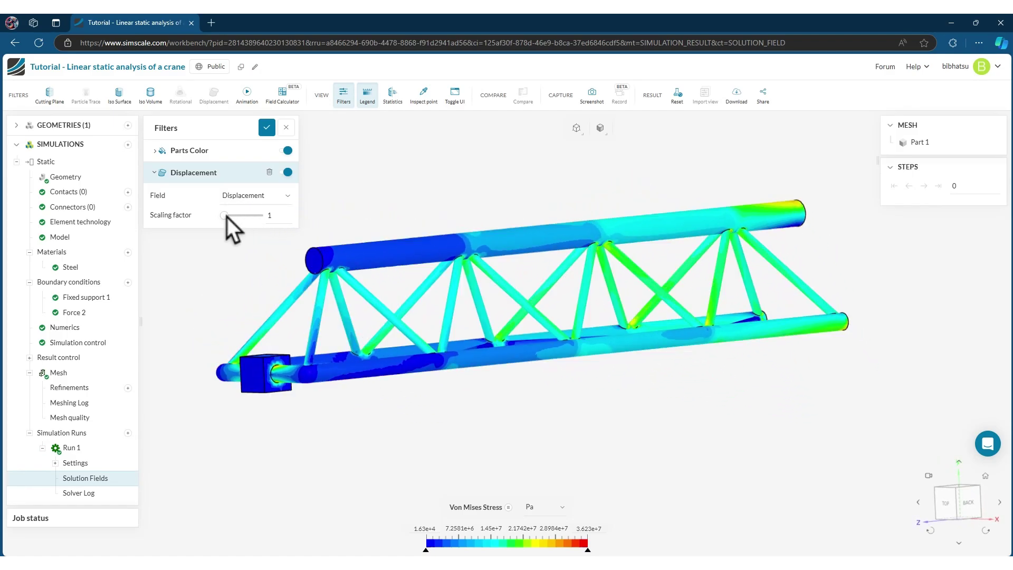
left_click_drag(226, 215, 234, 216)
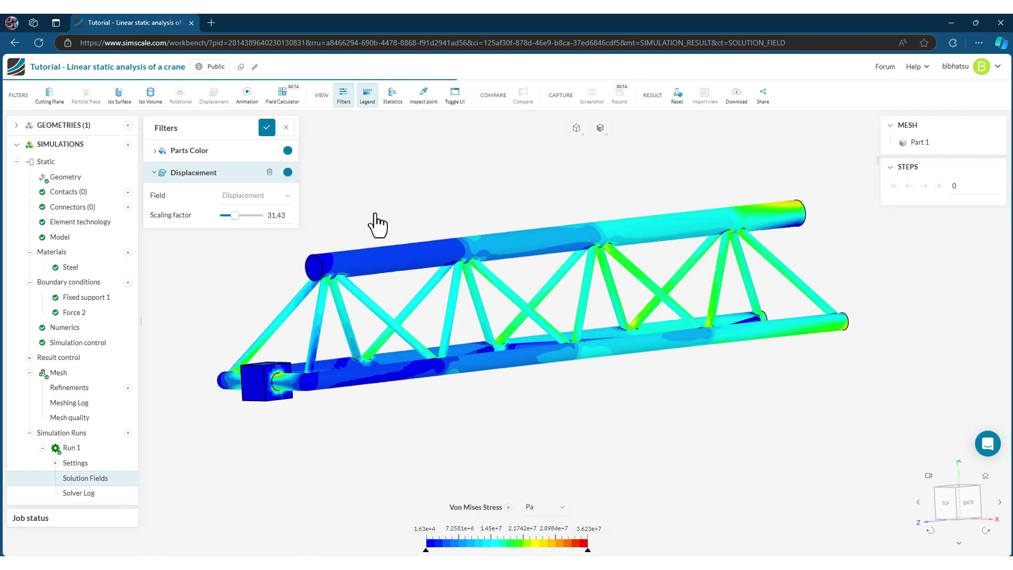
left_click_drag(235, 215, 261, 215)
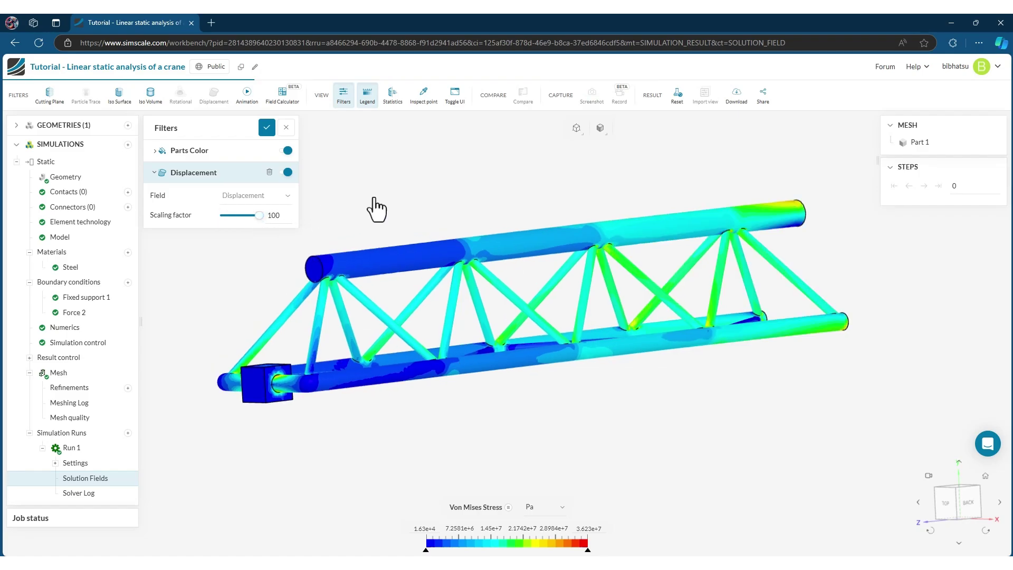
mouse_move(636, 495)
left_mouse_down()
mouse_move(414, 483)
mouse_move(625, 480)
left_mouse_up()
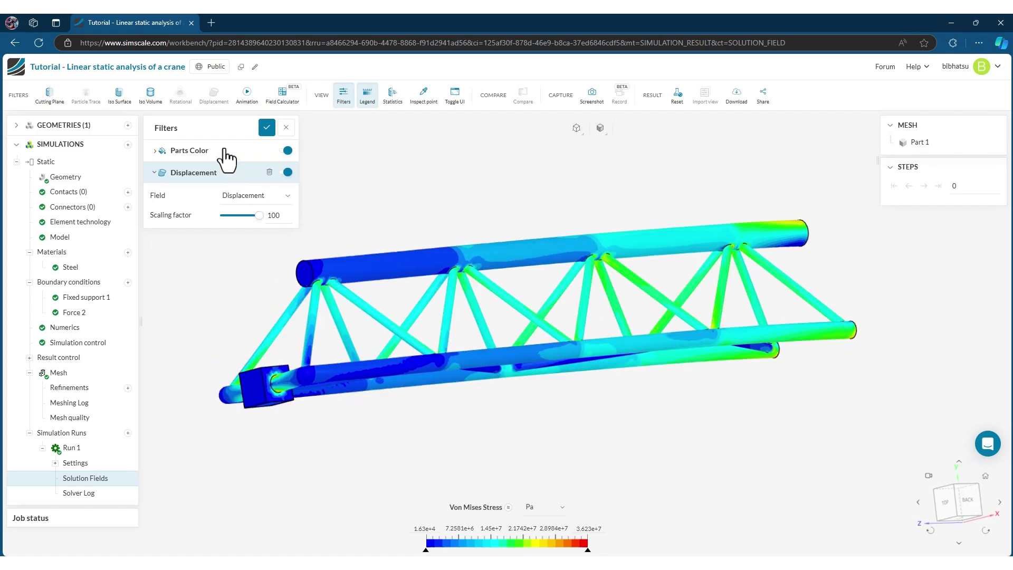
left_click(268, 197)
left_click(253, 210)
left_click(287, 172)
Colour the crane by Total Strain EPXX, then EPYY, then Cauchy Stress SIXX.
left_click(169, 153)
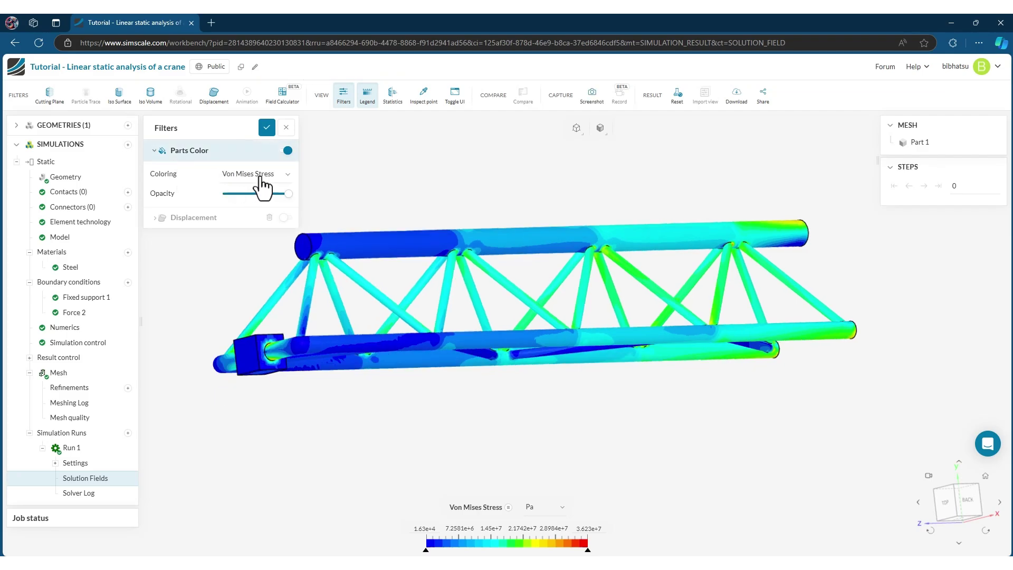
left_click(261, 174)
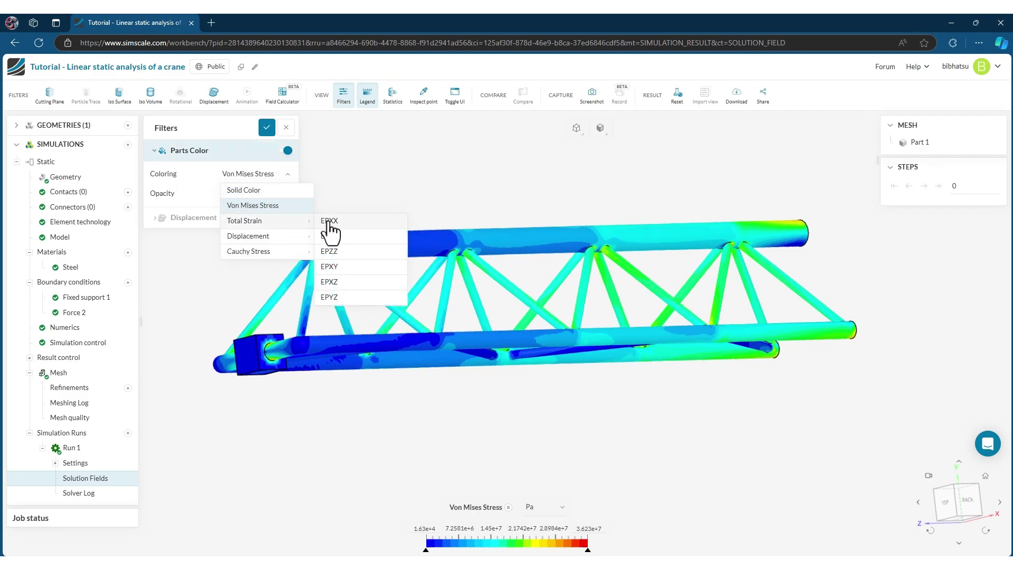
left_click(329, 222)
left_click(262, 179)
mouse_move(292, 224)
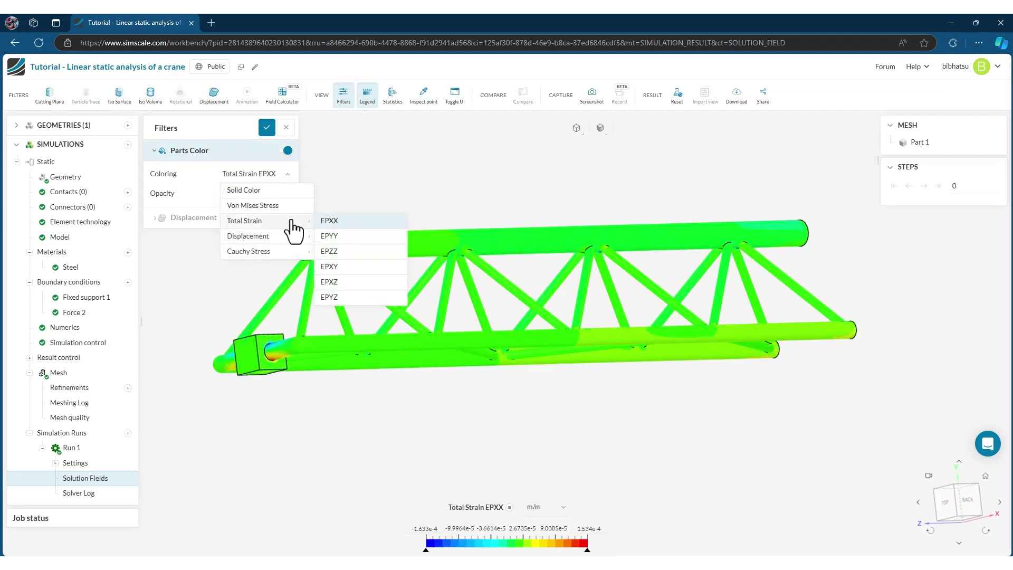
left_click(331, 236)
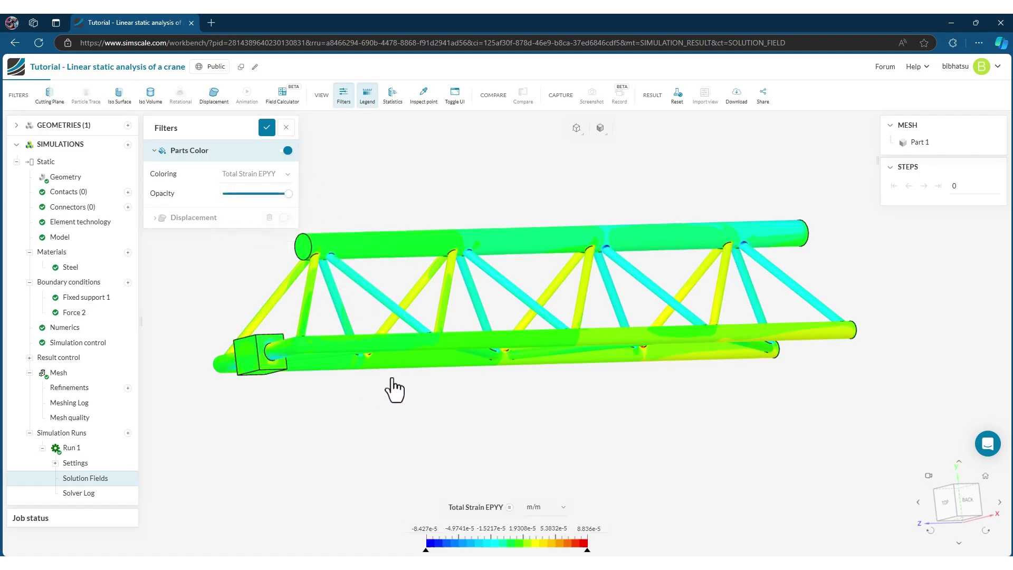
left_click(246, 176)
mouse_move(264, 251)
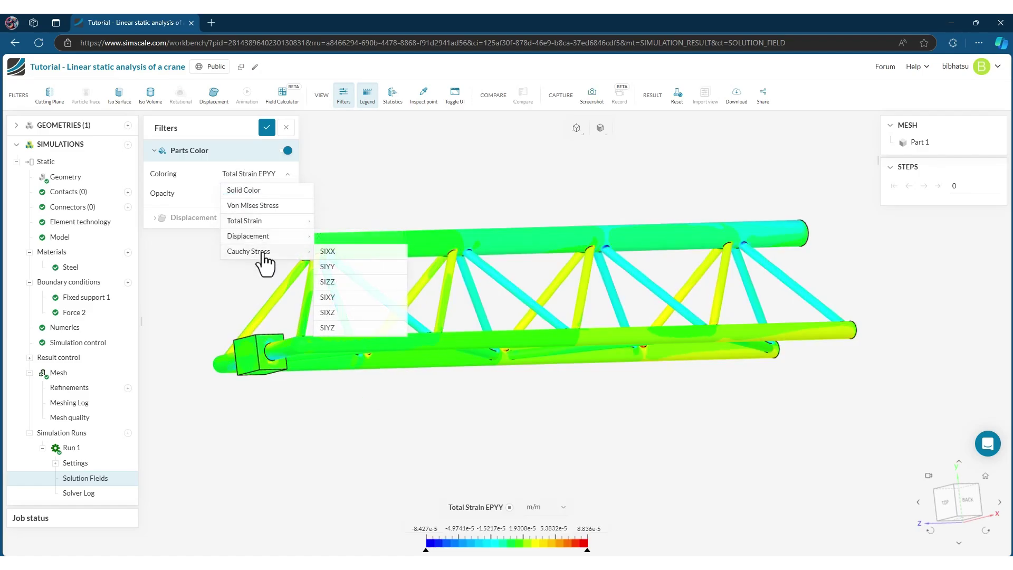
left_click(334, 255)
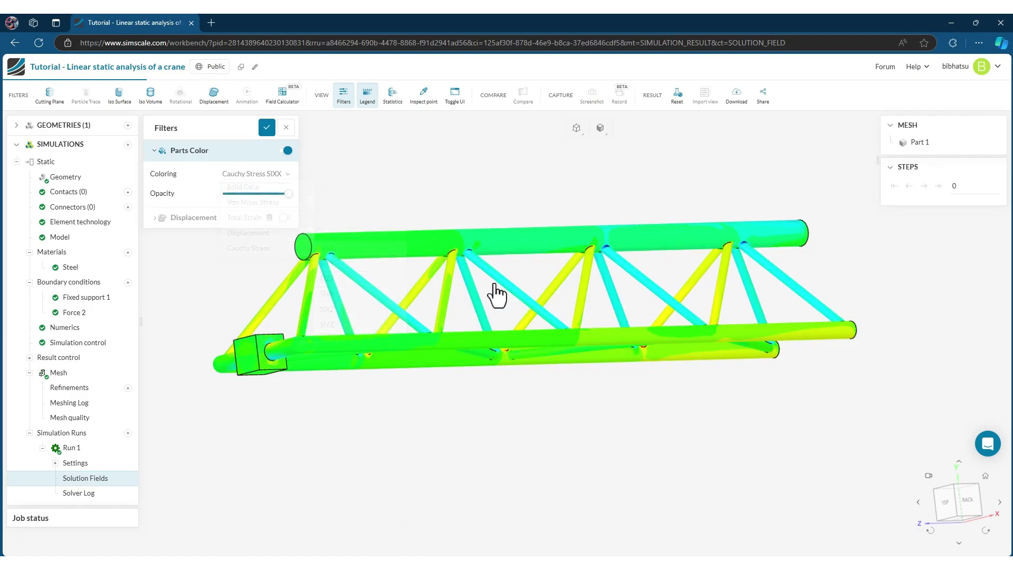
Return the crane to plain Solid Color and orbit to an oblique view.
left_click(248, 176)
left_click(253, 189)
left_click_drag(441, 181, 438, 156)
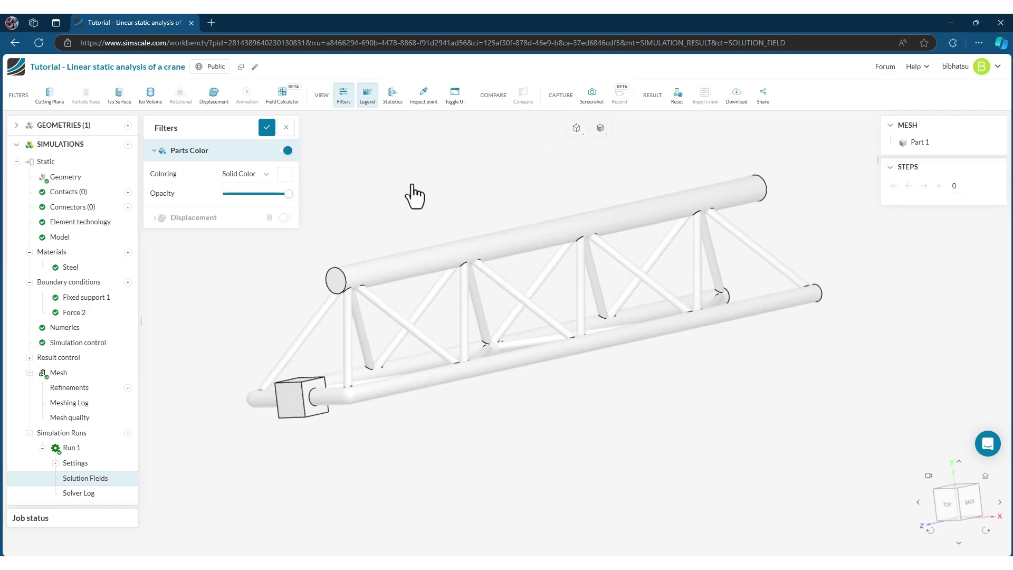
Download the crane's Run 1 result files and inspect case.pvd, sim_0.vtm and sim_0 in the folder.
left_click_drag(414, 208, 482, 216)
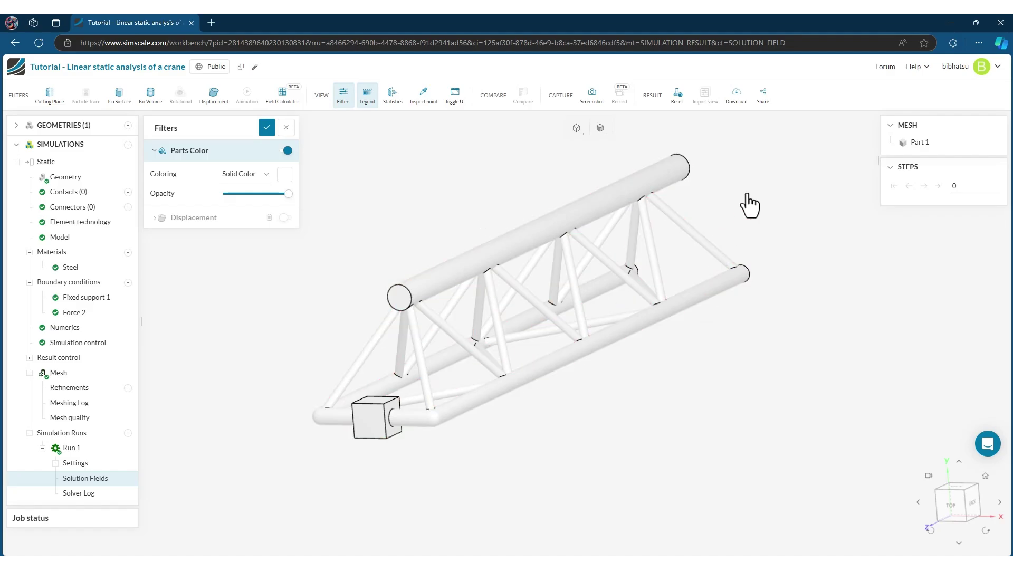
left_click(736, 101)
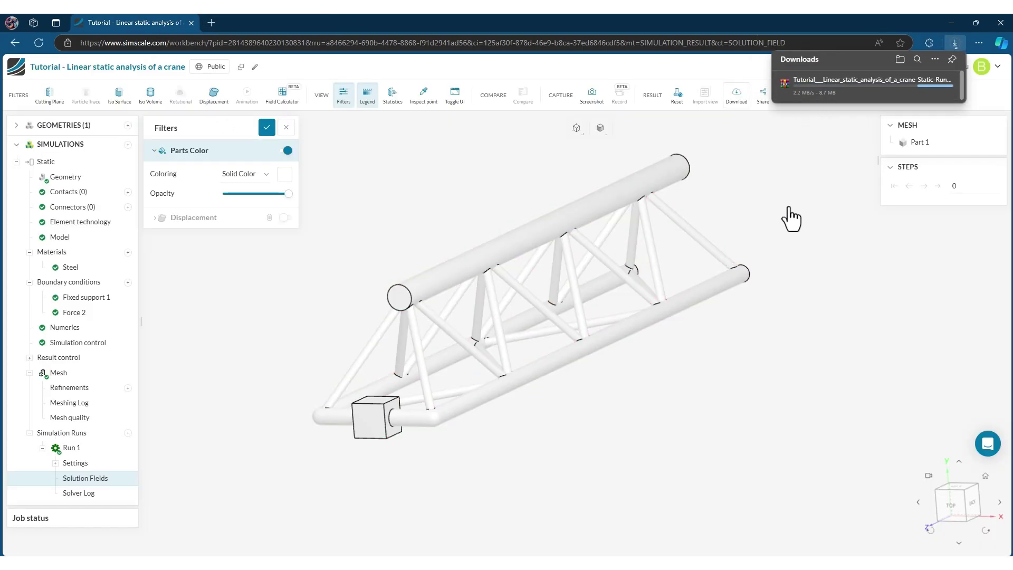
mouse_move(821, 105)
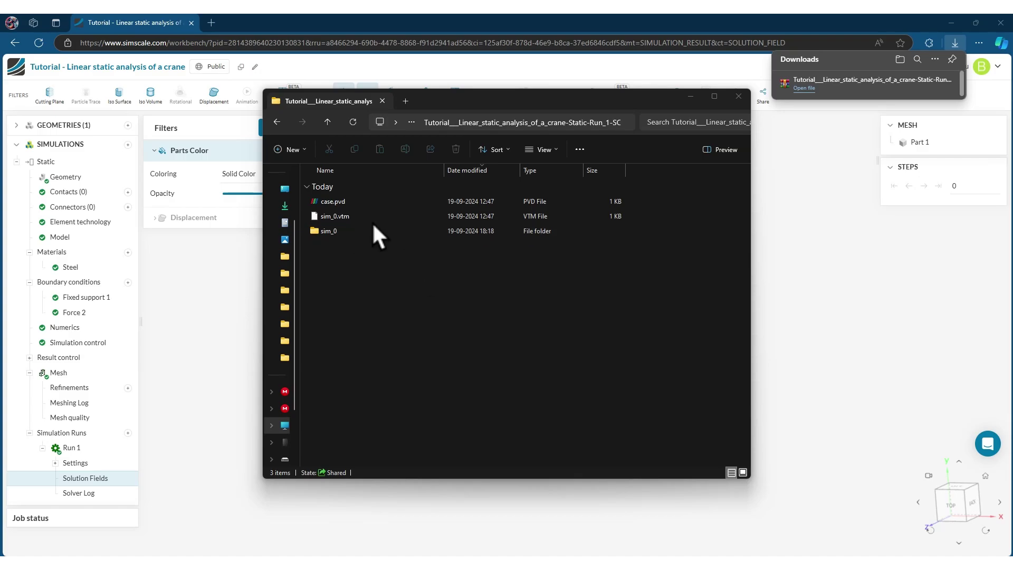
left_click_drag(362, 216, 389, 263)
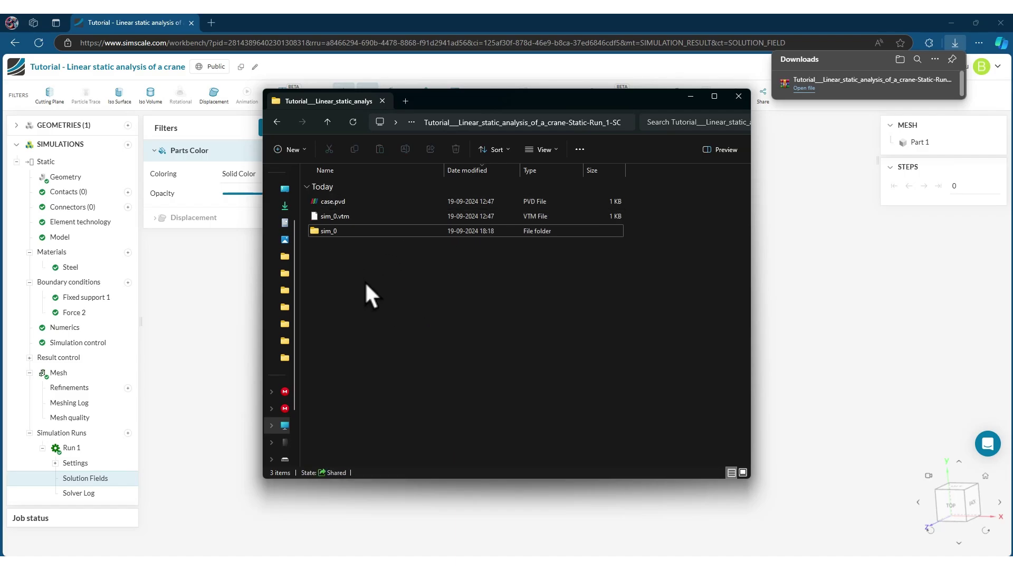
Search Bing for 'paraview' in a new tab and open the official paraview.org website.
left_click(255, 14)
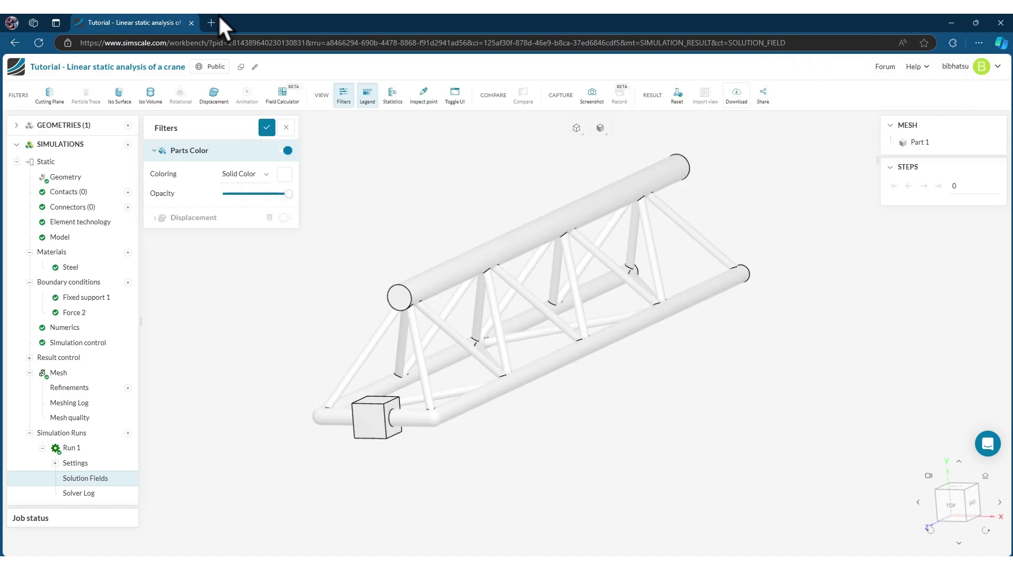
left_click(211, 23)
type("paraview")
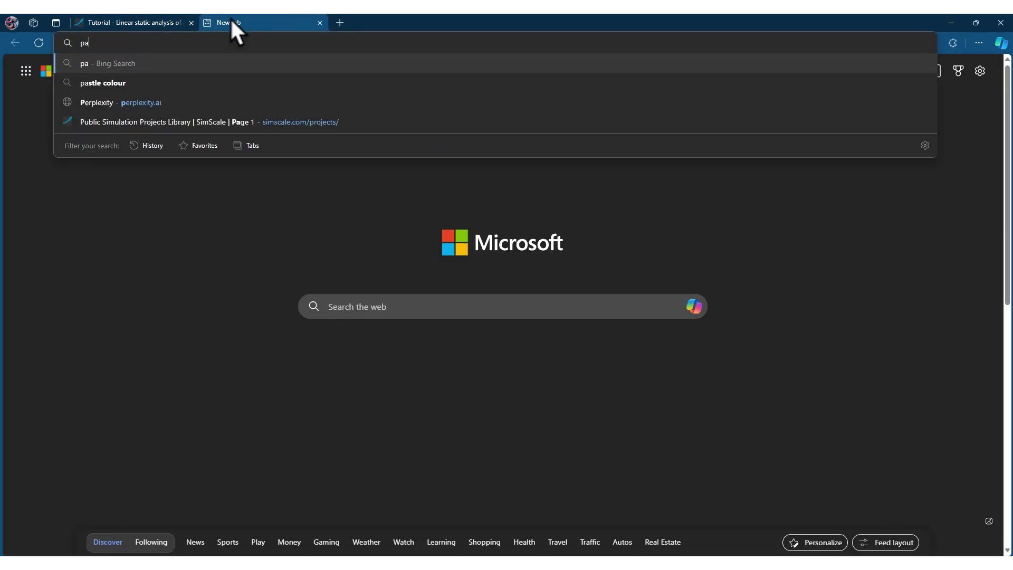
key("Return")
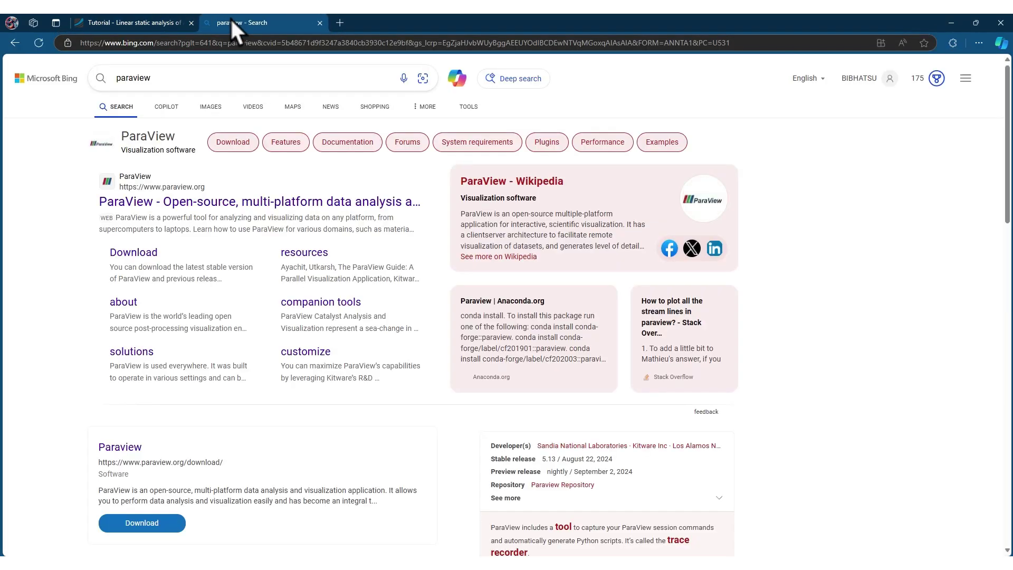
left_click(191, 202)
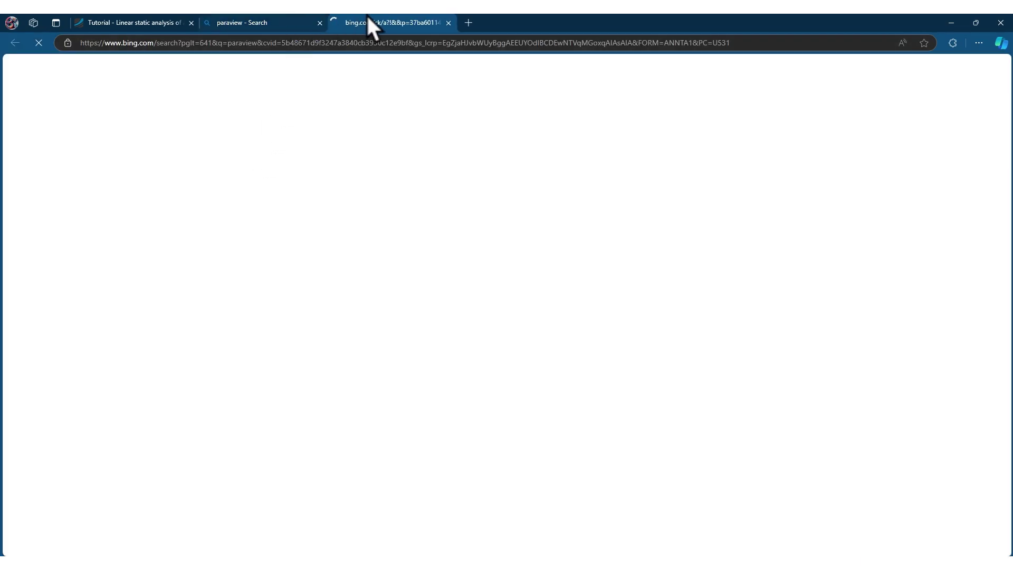
left_click(320, 22)
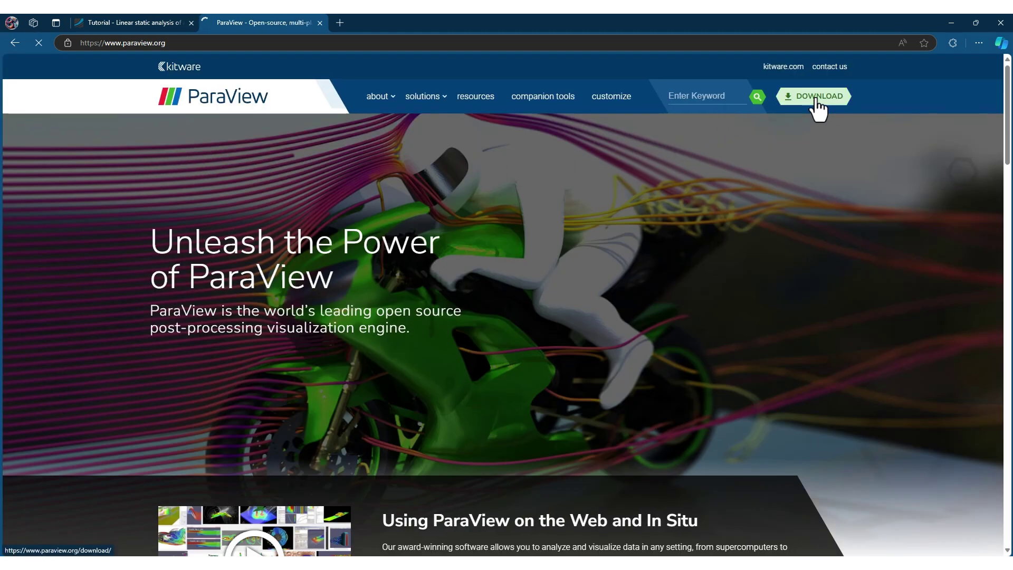
Go to the ParaView download page and scroll to the version 5.13 Windows packages.
left_click(816, 100)
scroll(336, 281, "down", 5)
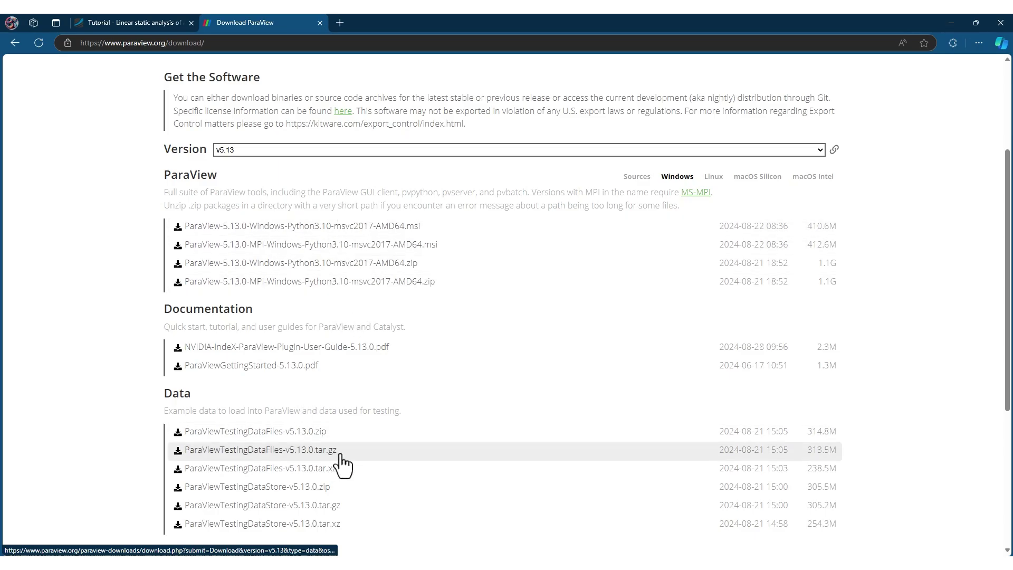
scroll(358, 427, "down", 3)
scroll(438, 391, "up", 3)
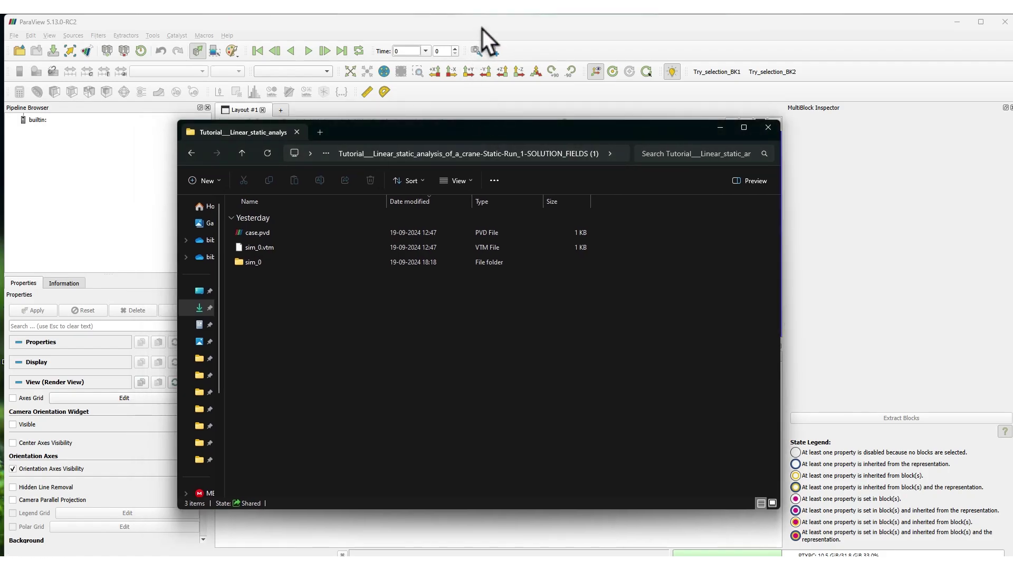
Drag case.pvd from the results folder into ParaView's Pipeline Browser to render the crane truss.
left_click(442, 49)
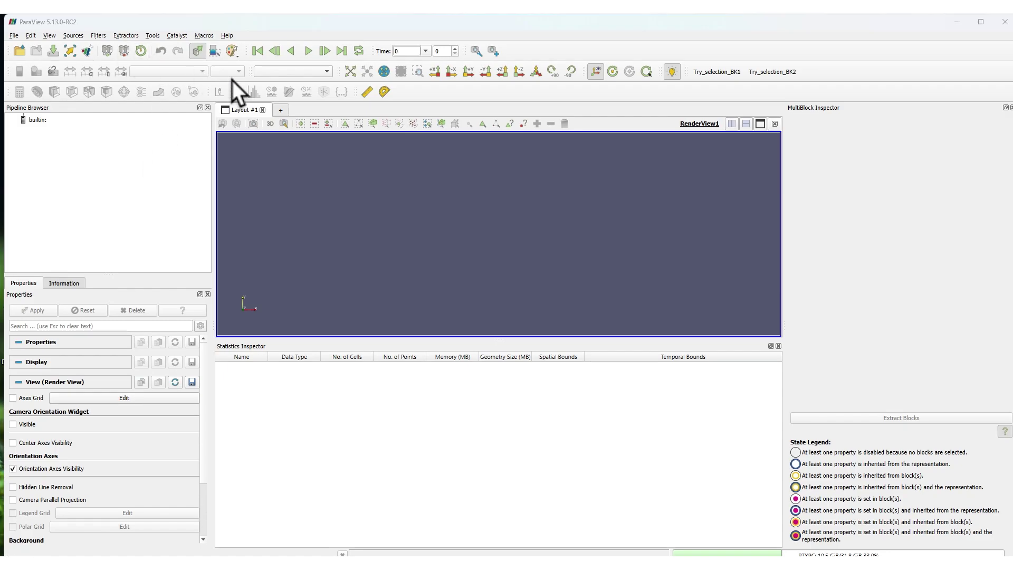
key("alt+Tab")
left_click_drag(477, 136, 498, 116)
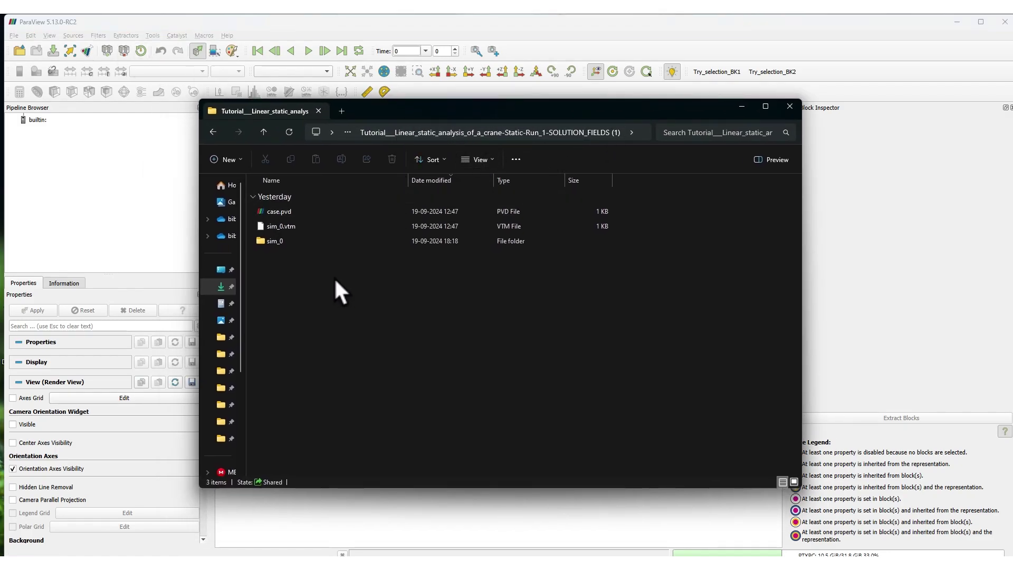
left_click_drag(309, 265, 273, 199)
left_click(315, 315)
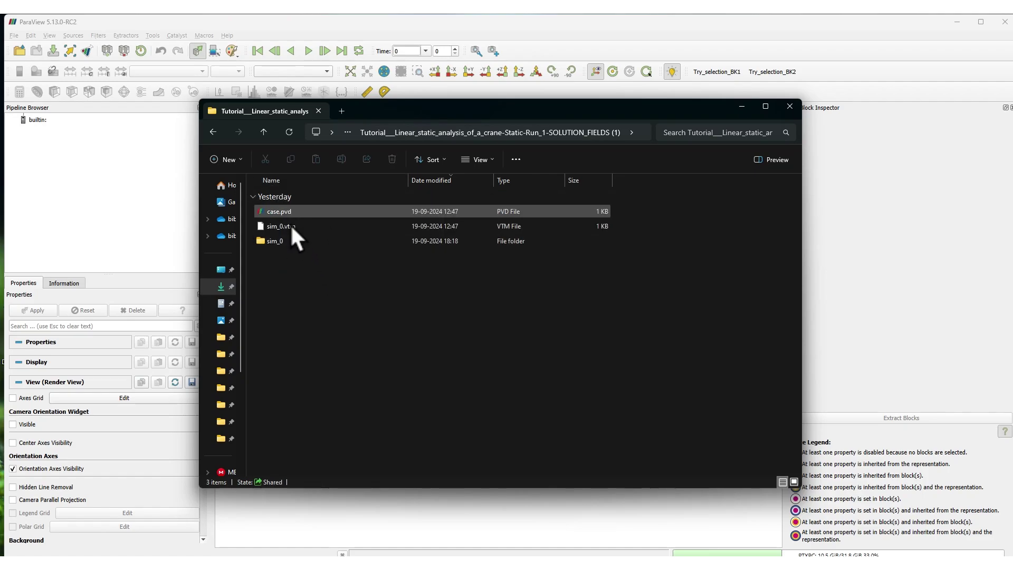
left_click(280, 213)
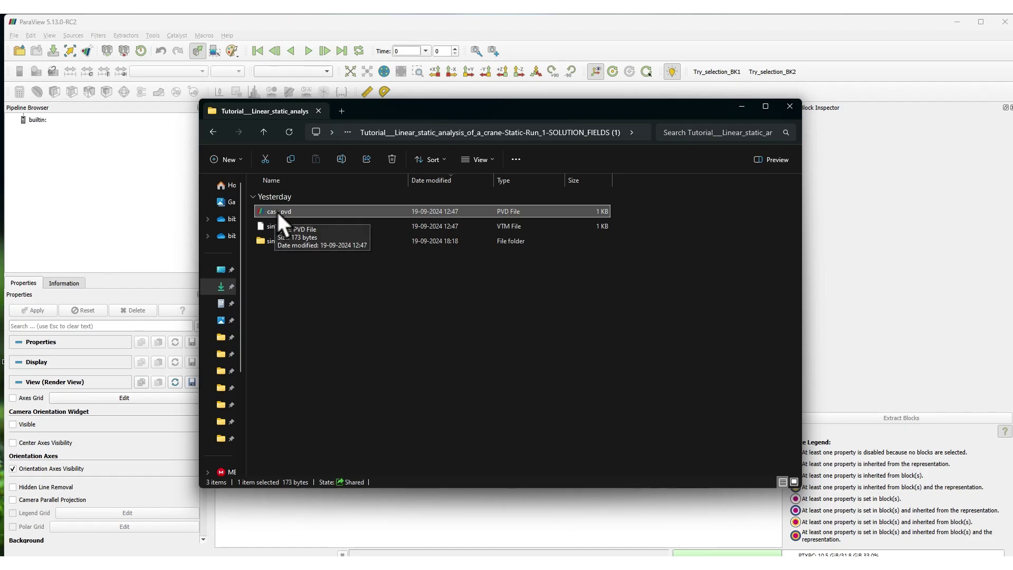
left_click_drag(293, 212, 42, 170)
left_click(67, 173)
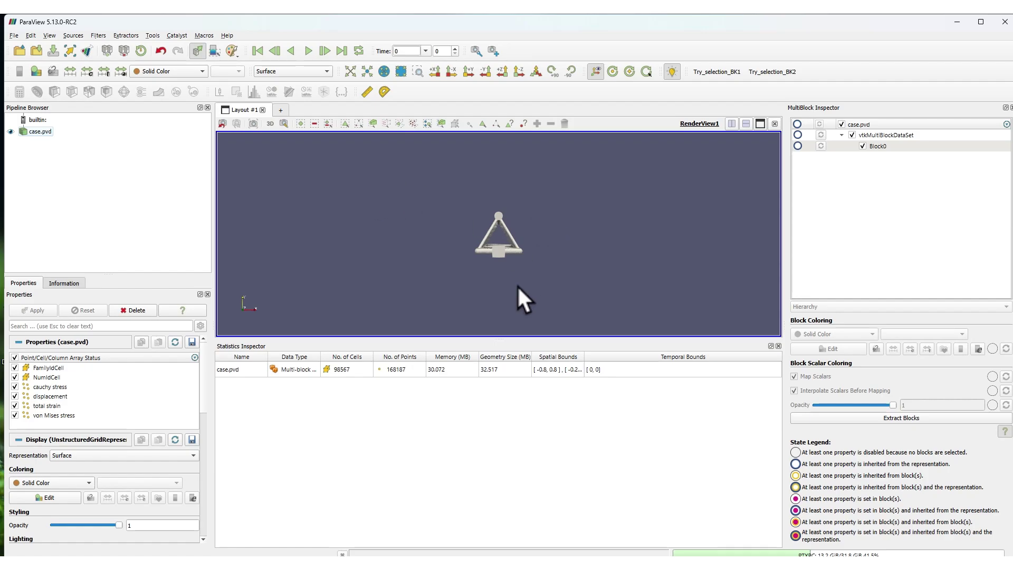
left_click_drag(571, 259, 488, 287)
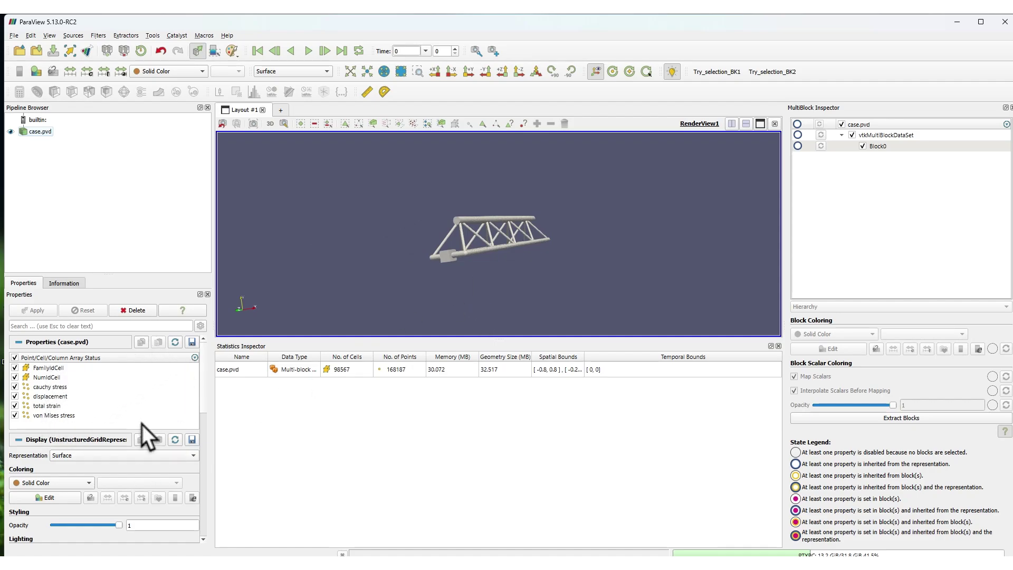
Open the sim_0 folder to confirm it contains sim_0_0_0.vtu, then return to the parent folder.
key("alt+Tab")
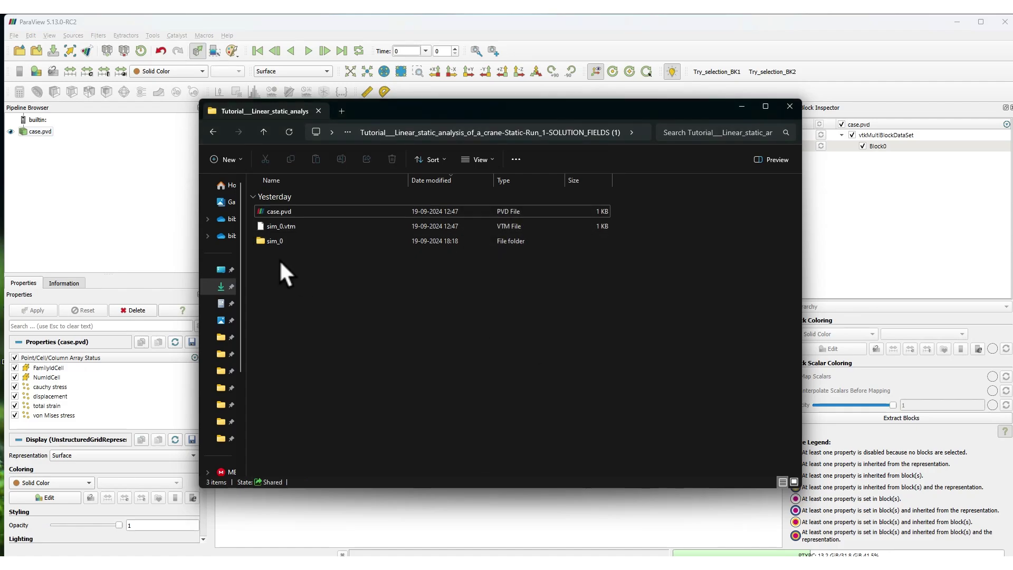
left_click(283, 242)
double_click(283, 242)
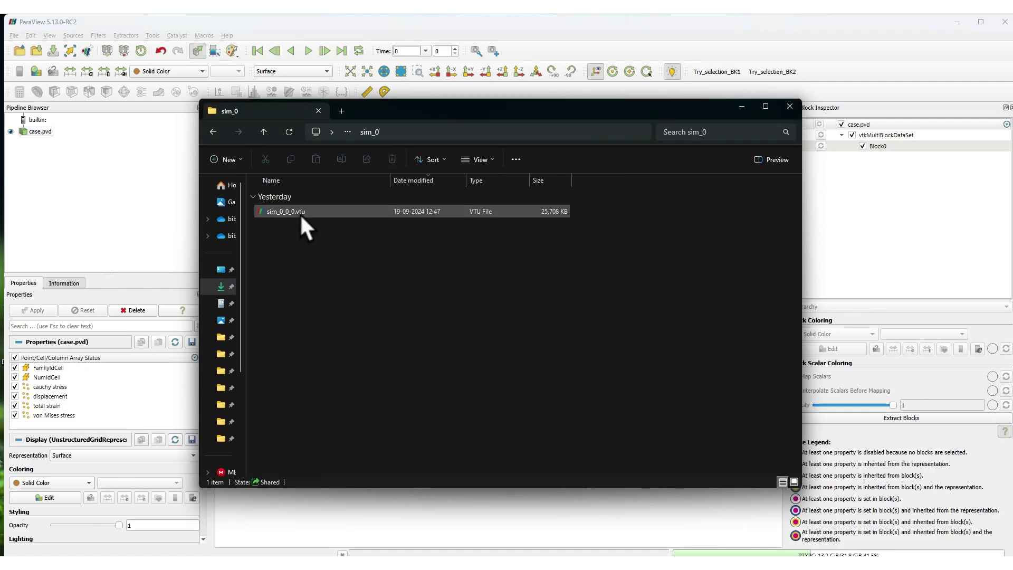
left_click(299, 214)
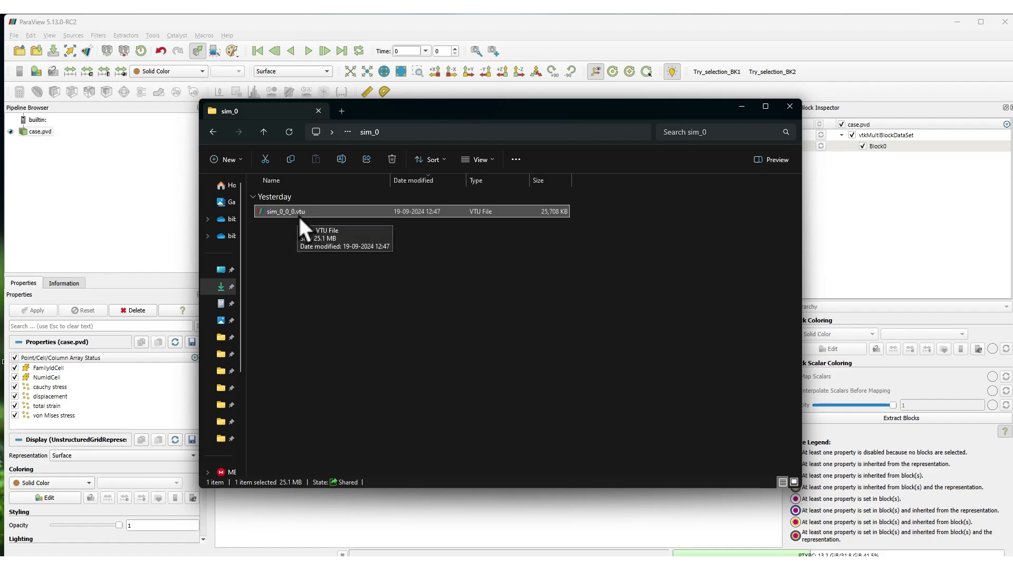
left_click(346, 242)
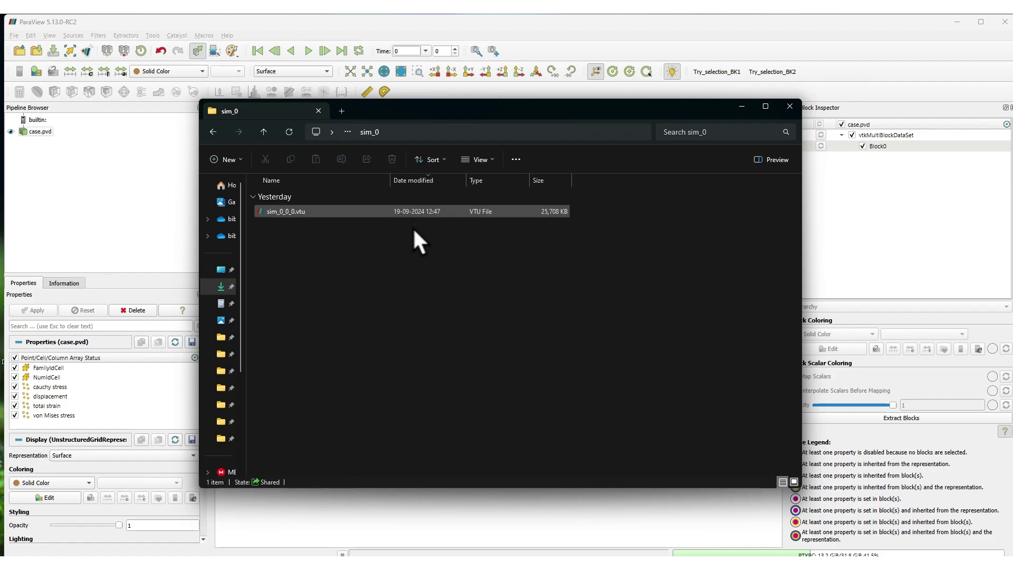
left_click(265, 132)
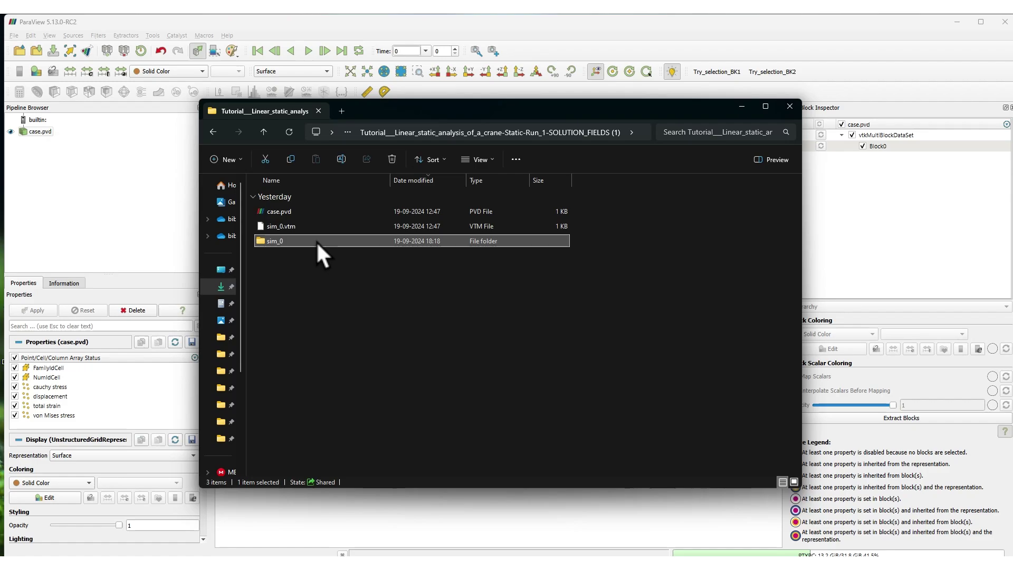
Re-check sim_0.vtm and the sim_0 folder contents, ending back in the solution fields folder.
left_click(291, 228)
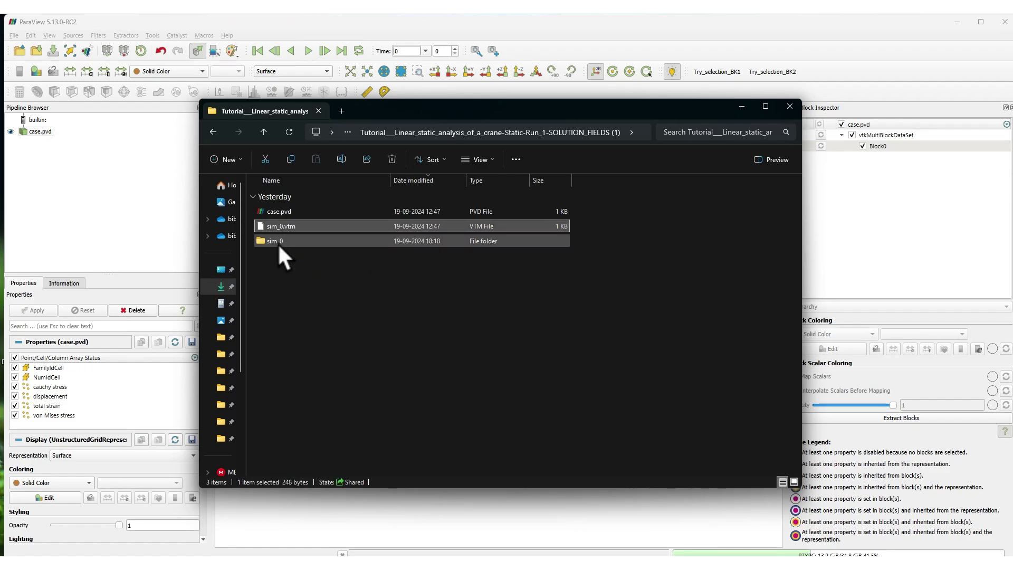
left_click(280, 242)
double_click(284, 240)
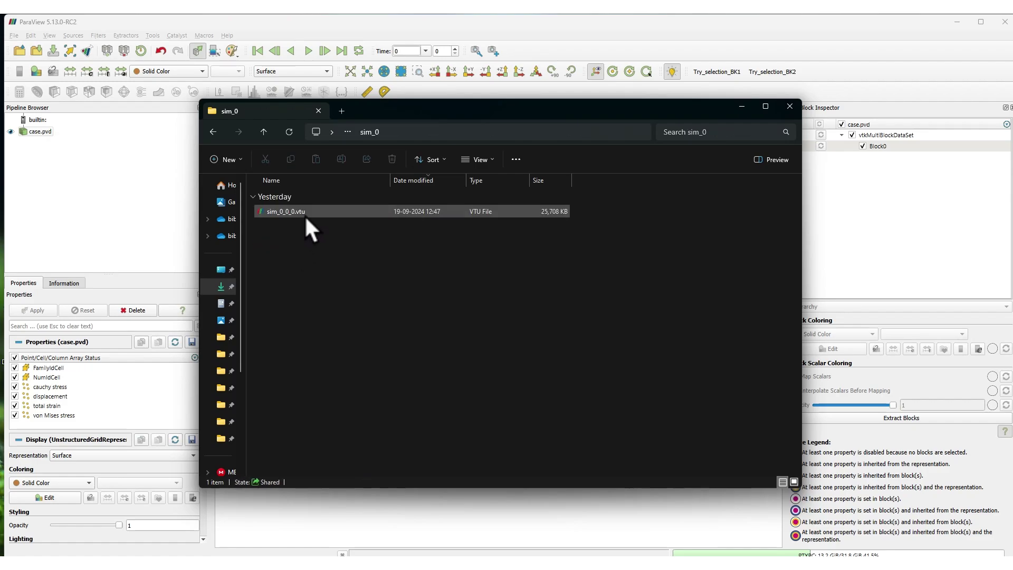
left_click(263, 133)
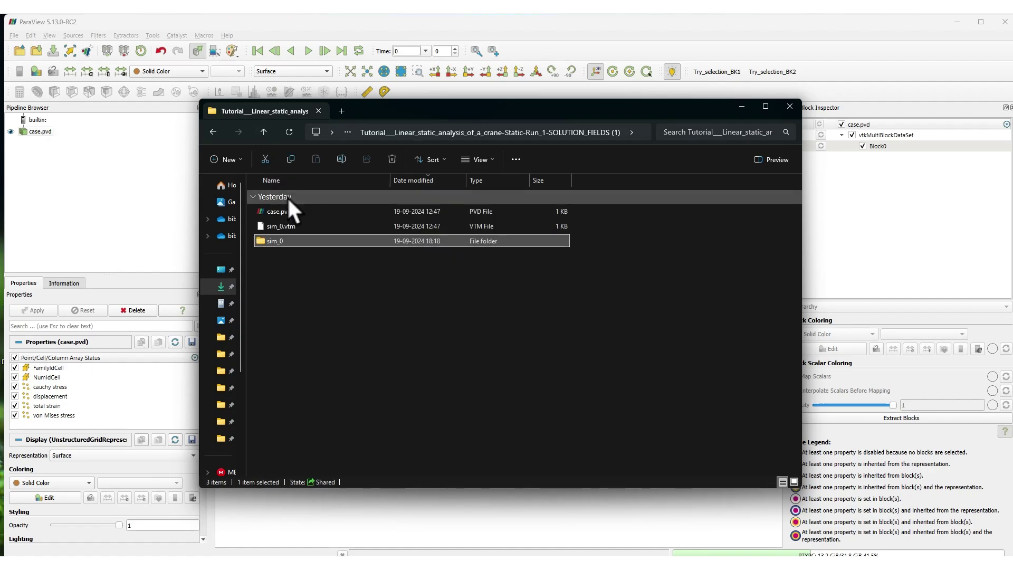
left_click(293, 226)
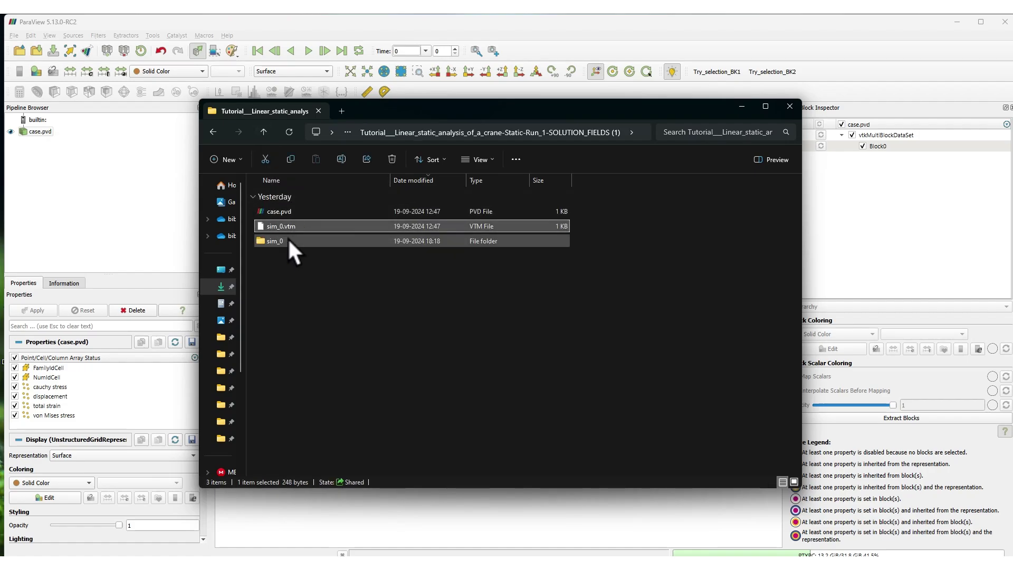
double_click(287, 240)
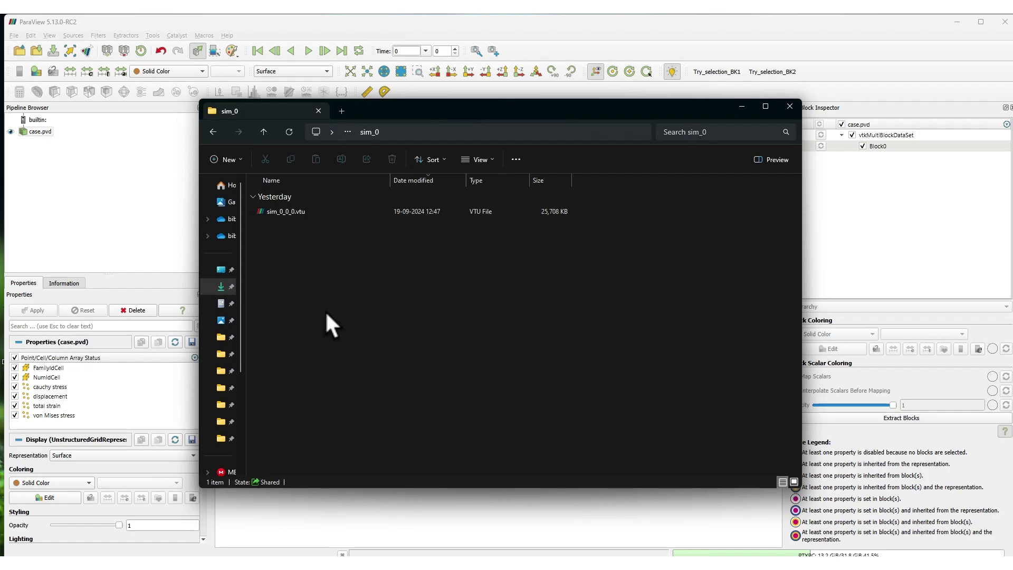
left_click(262, 137)
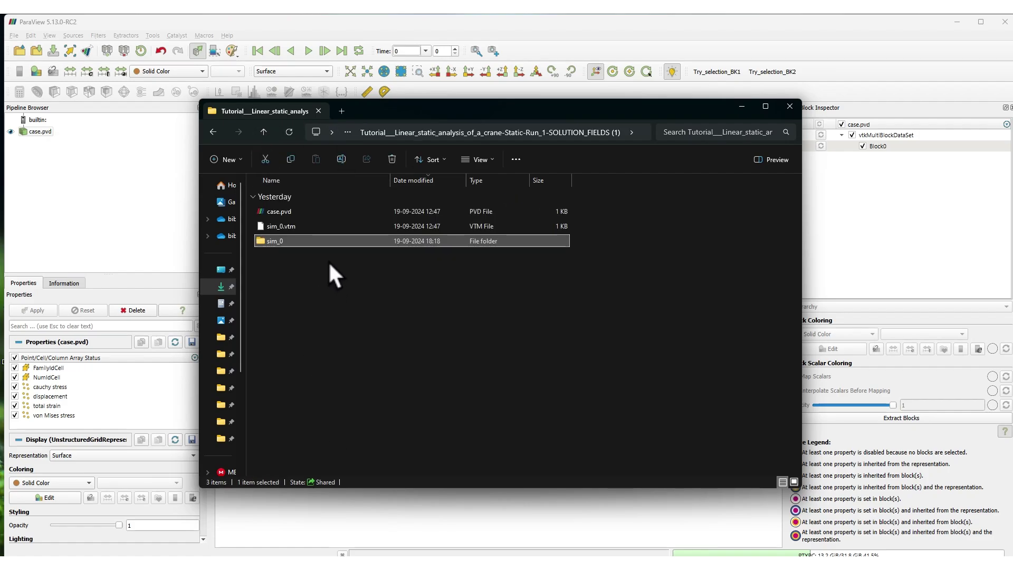
left_click(294, 225)
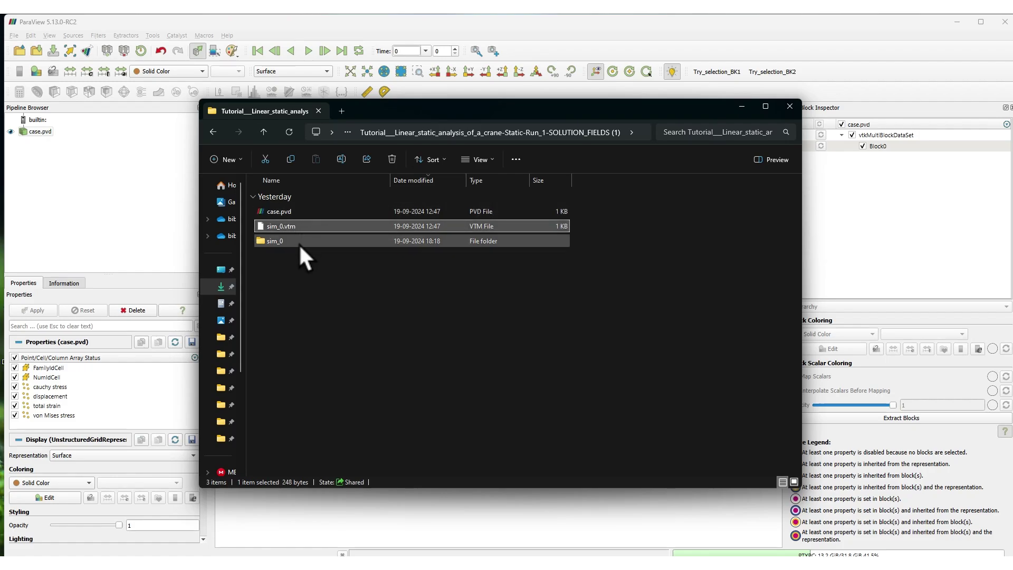
double_click(296, 241)
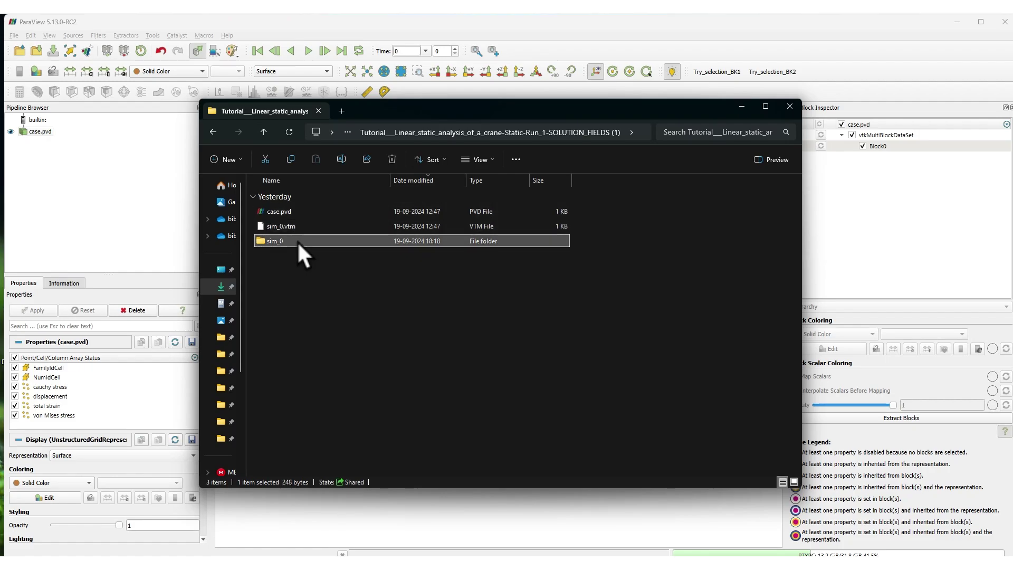
left_click(267, 135)
left_click(150, 203)
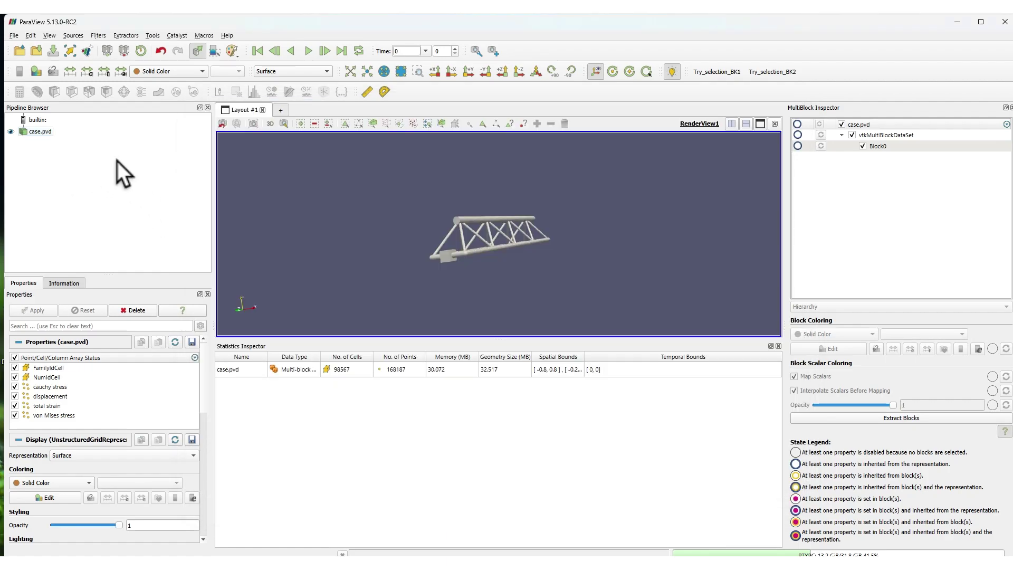
left_click(51, 134)
mouse_move(491, 254)
left_mouse_down()
mouse_move(467, 262)
mouse_move(496, 264)
left_mouse_up()
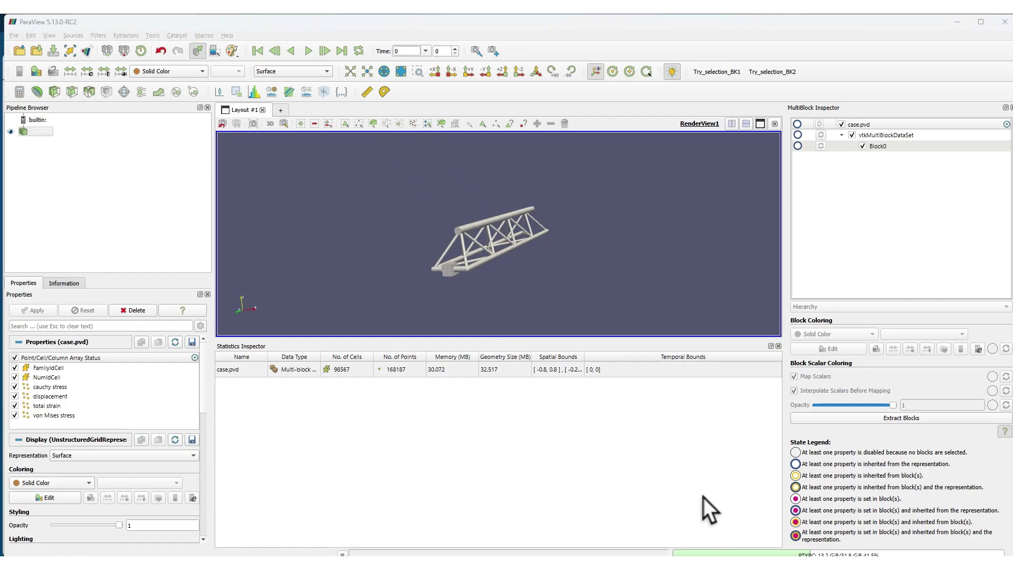
left_click_drag(557, 283, 567, 461)
left_click_drag(551, 394, 556, 359)
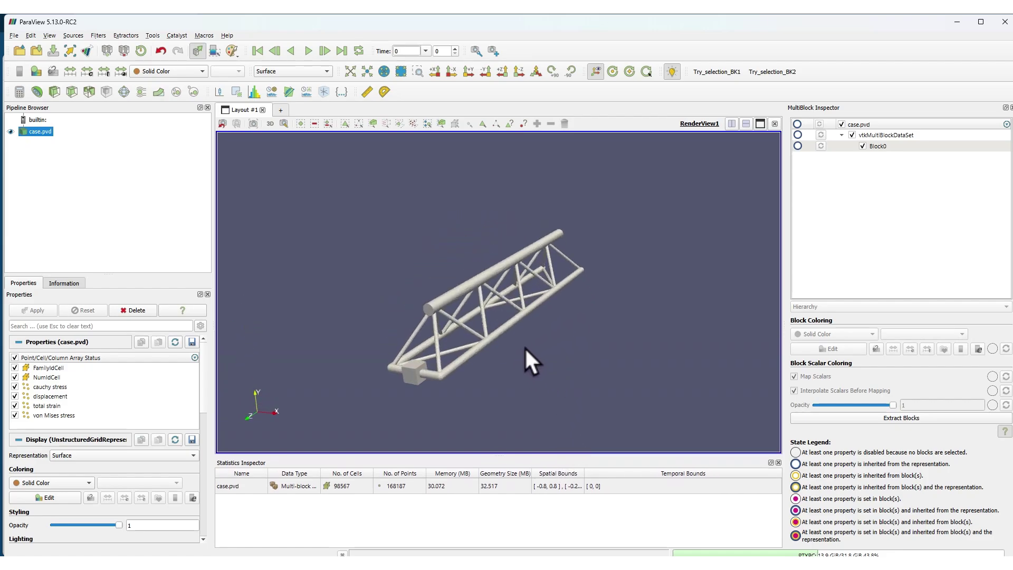
left_click_drag(470, 380, 467, 275)
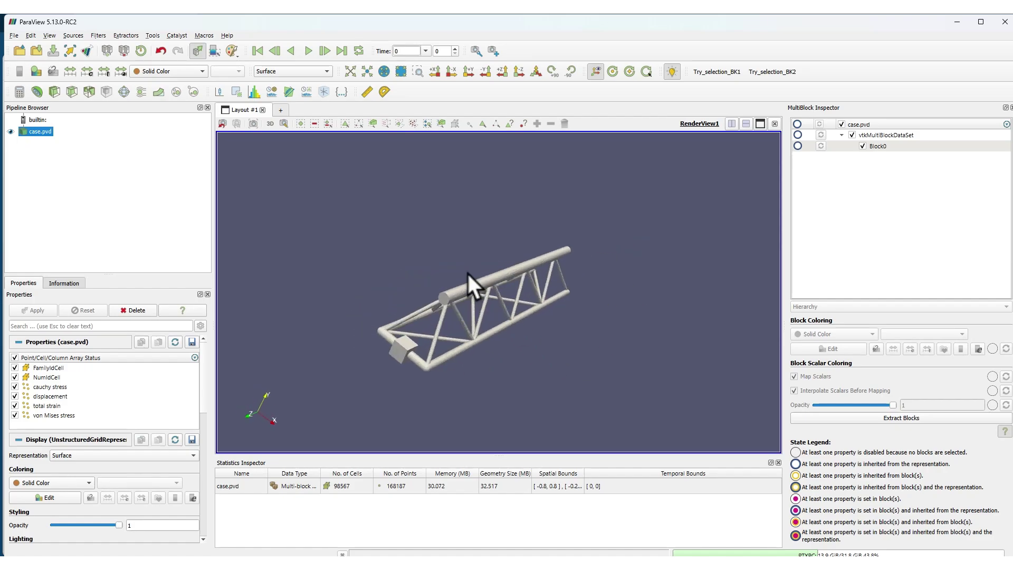
scroll(448, 281, "up", 5)
scroll(448, 281, "up", 4)
scroll(437, 289, "down", 5)
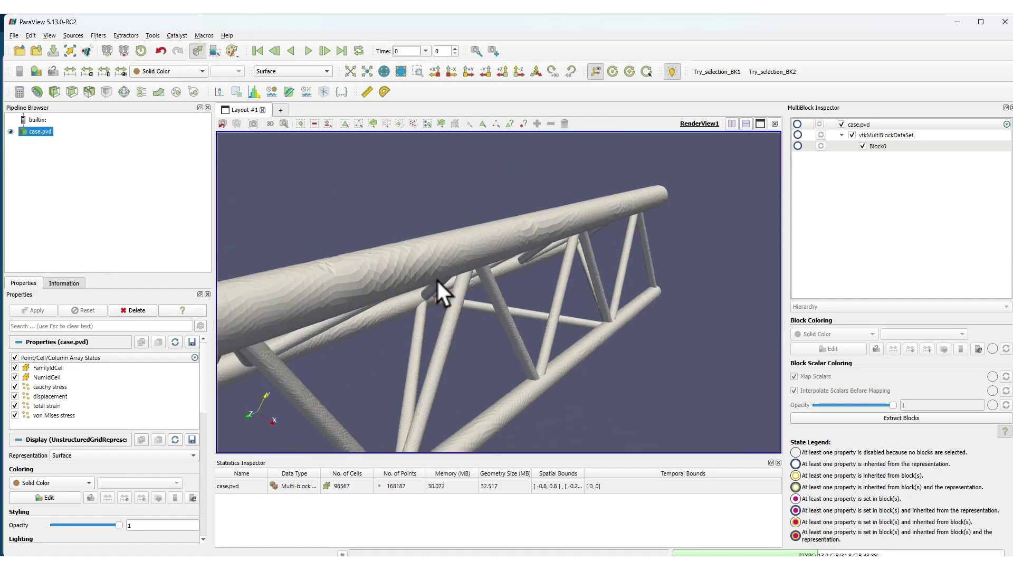
scroll(443, 278, "down", 3)
scroll(441, 288, "up", 5)
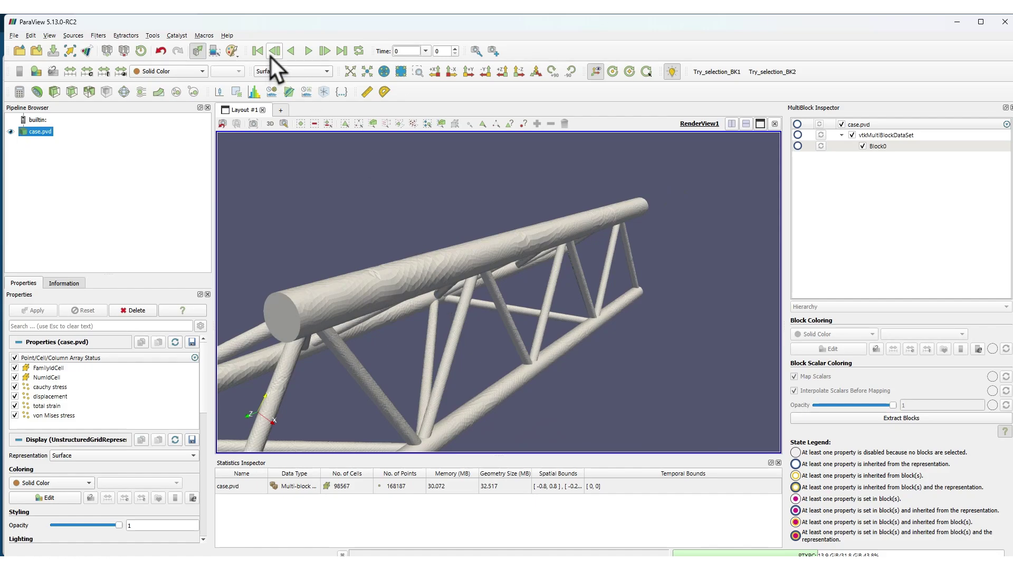
left_click(173, 70)
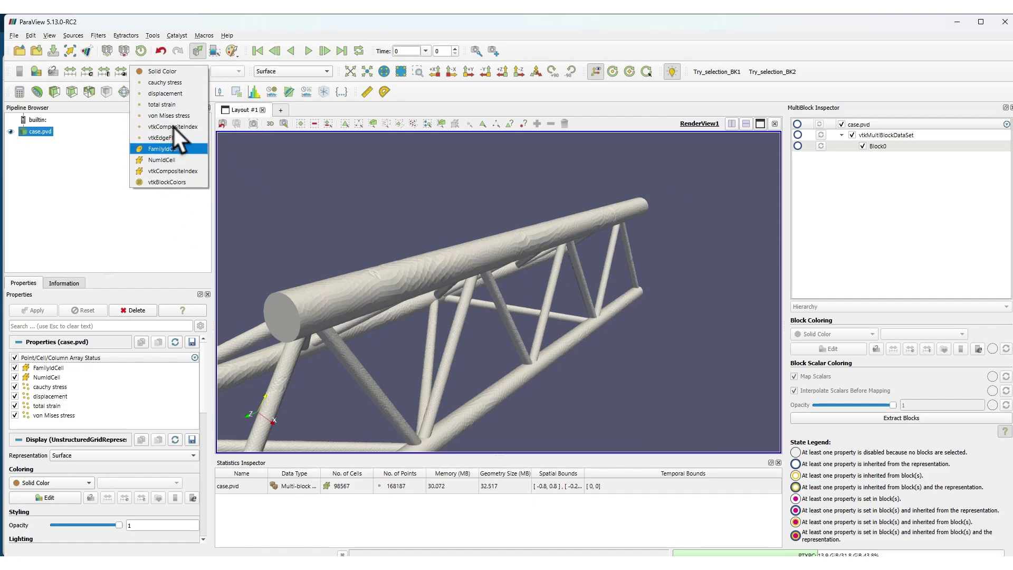
left_click(283, 73)
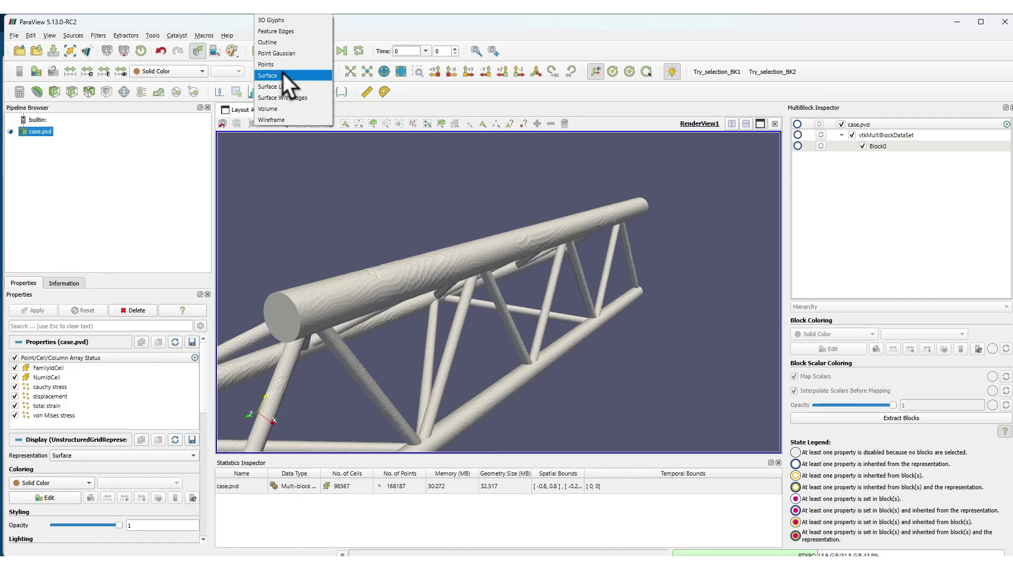
left_click(290, 99)
scroll(299, 314, "down", 3)
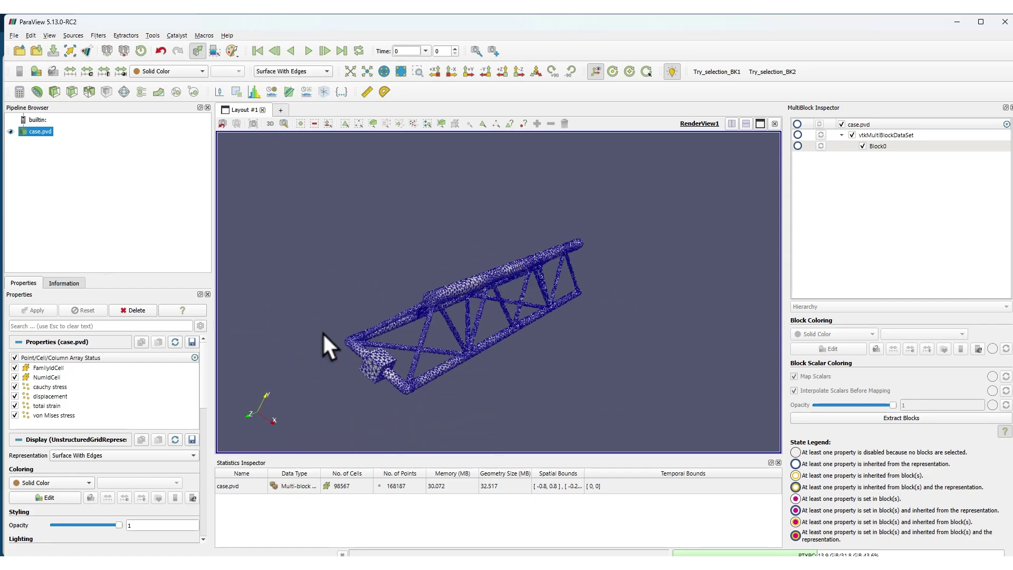
left_click_drag(327, 347, 413, 369)
scroll(409, 359, "up", 6)
scroll(408, 356, "down", 5)
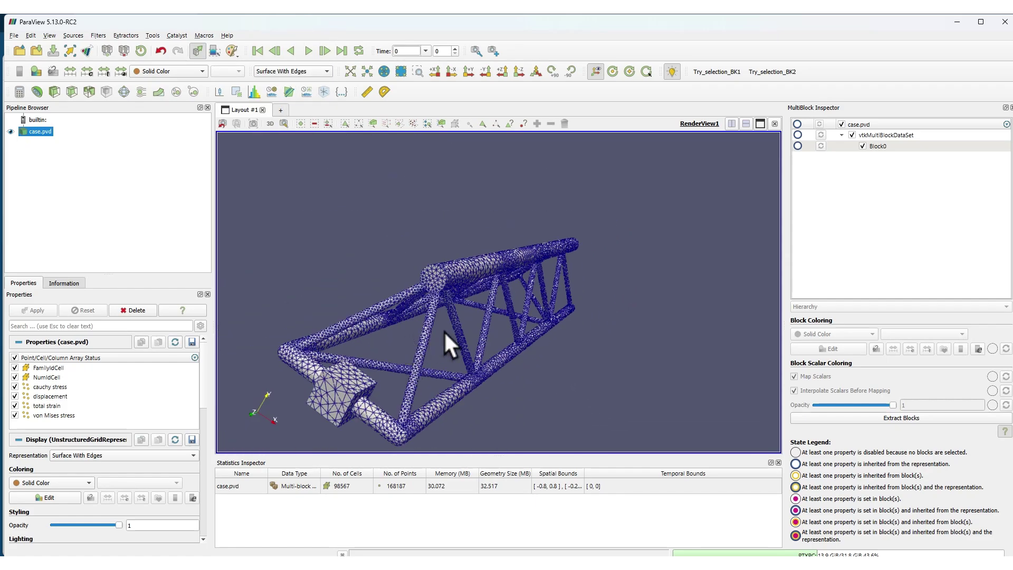
left_click_drag(444, 330, 432, 285)
left_click(316, 72)
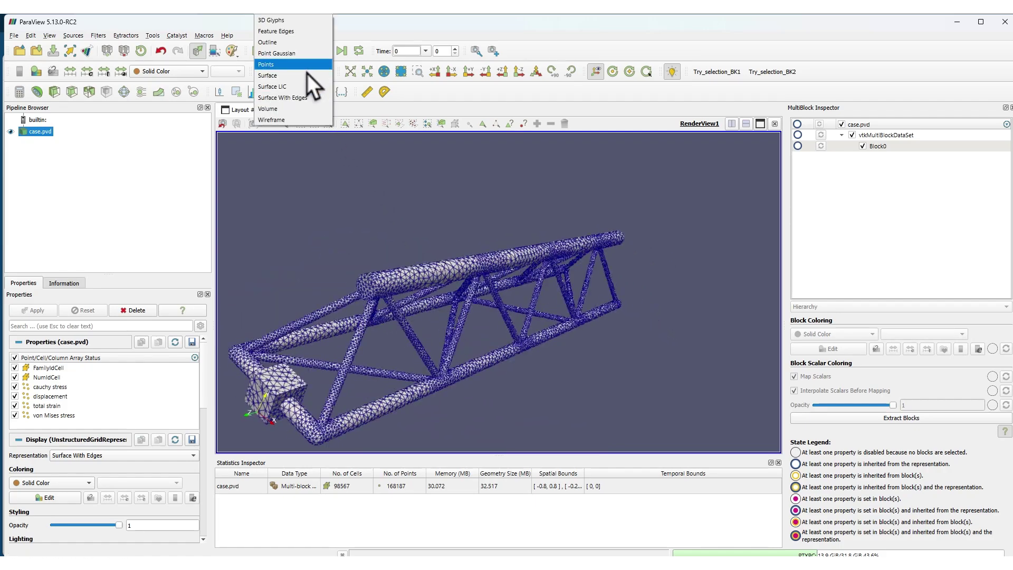
left_click(279, 72)
left_click_drag(492, 301, 457, 299)
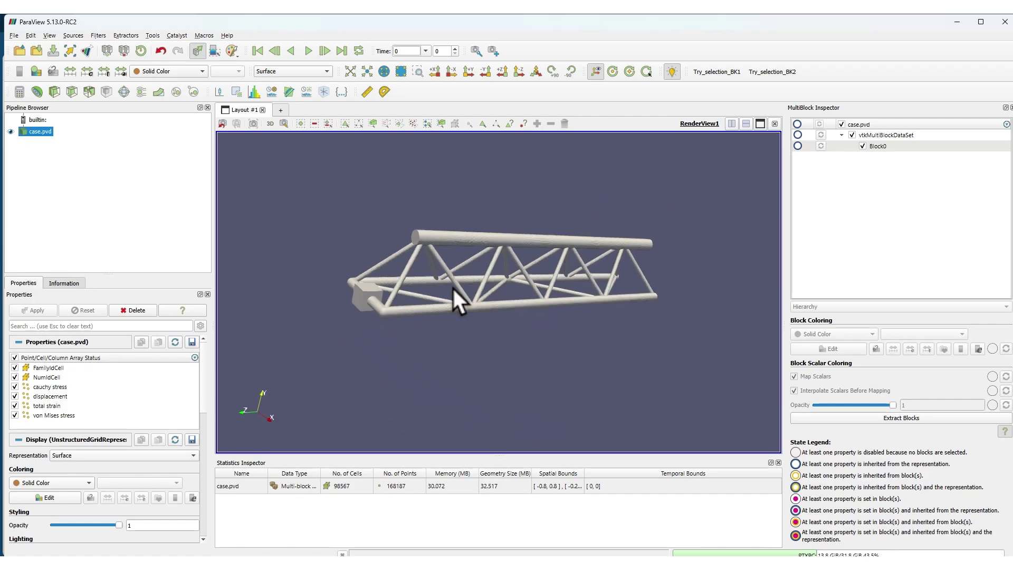
Colour the crane truss by the total strain array.
left_click(170, 72)
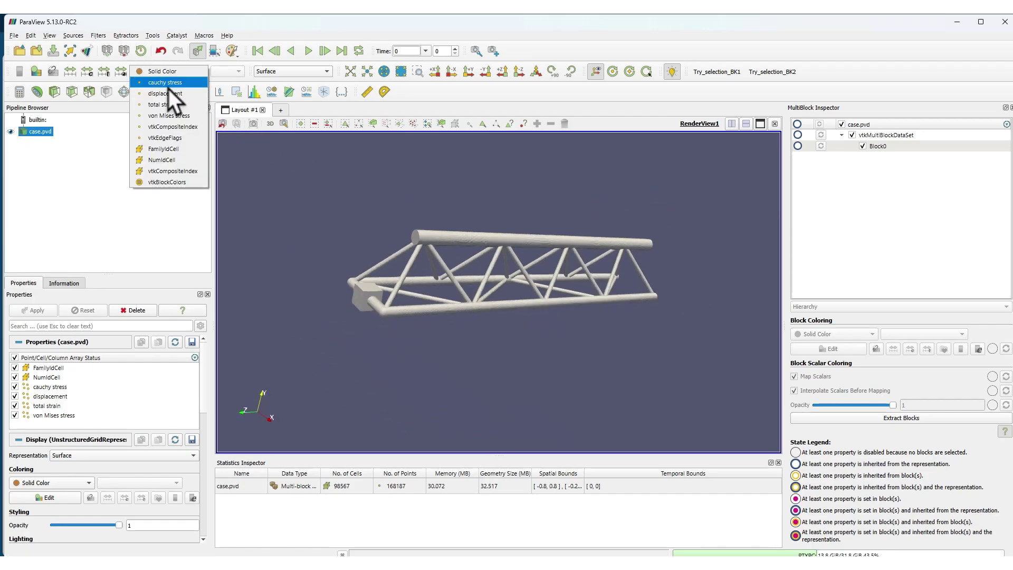
left_click(167, 105)
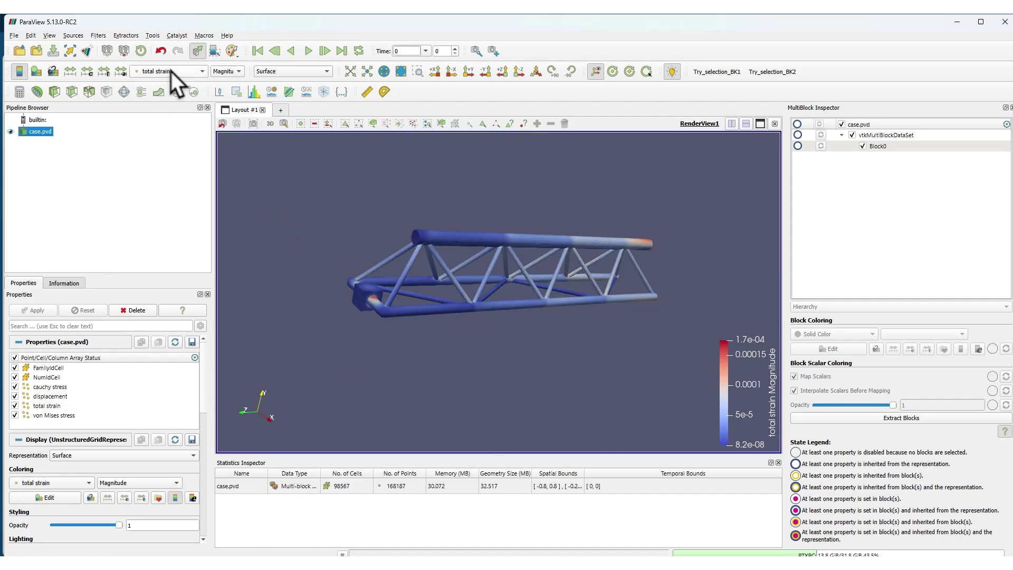
left_click_drag(401, 227, 597, 303)
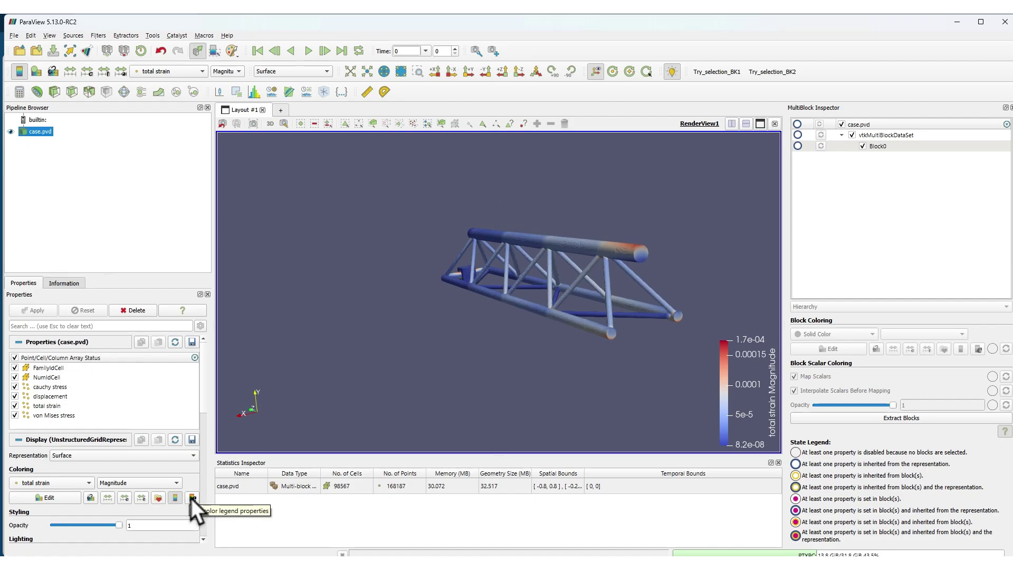
Apply the Inferno (matplotlib) colour map preset to the total strain colouring.
left_click(157, 499)
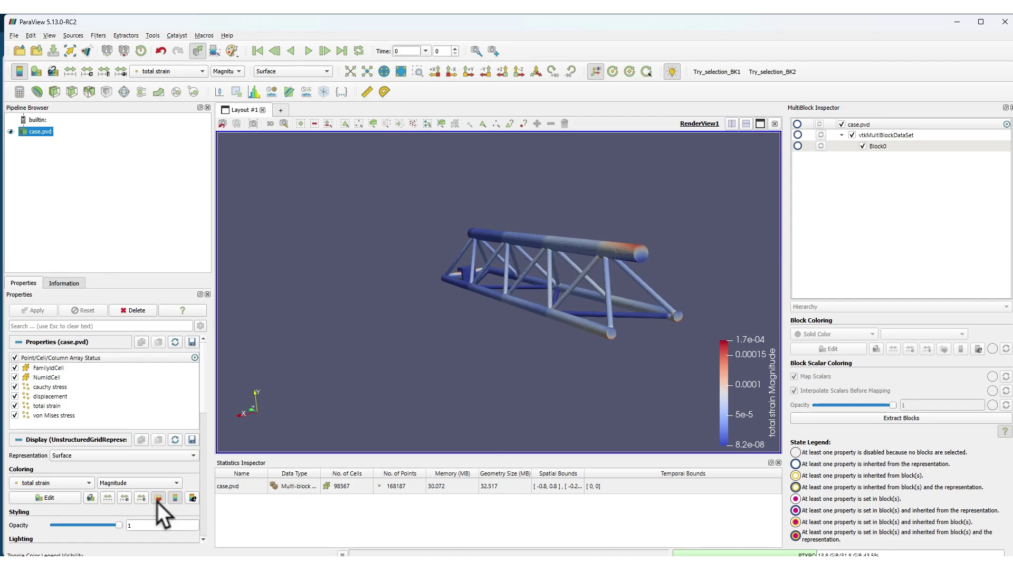
left_click_drag(656, 146, 227, 138)
left_click(55, 236)
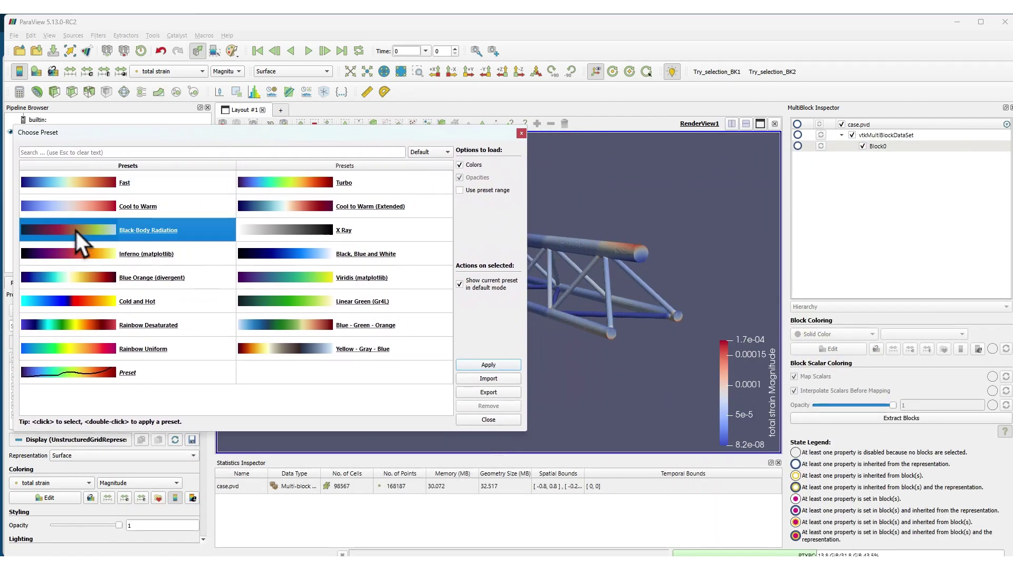
double_click(67, 227)
left_click_drag(487, 125, 654, 114)
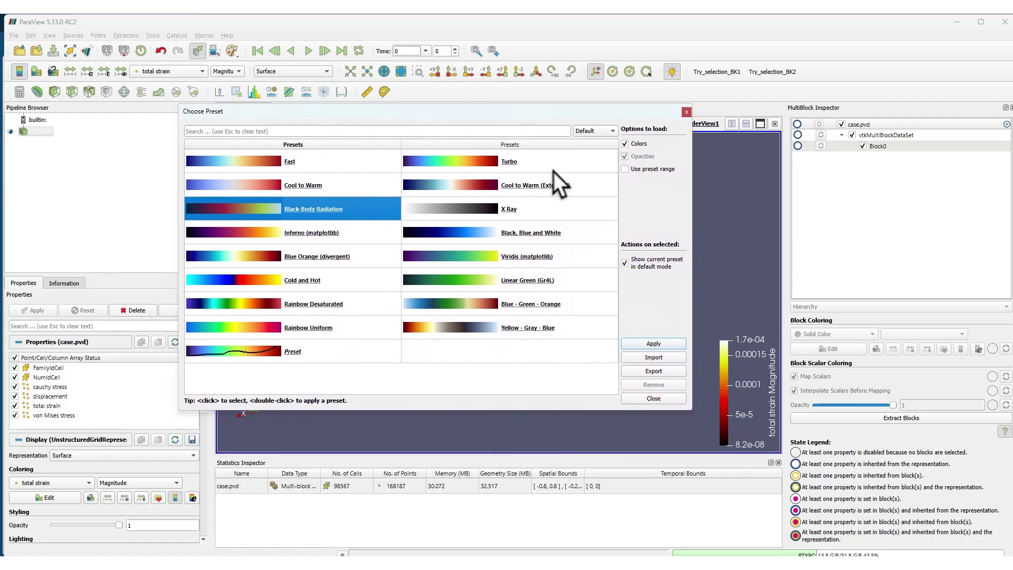
double_click(244, 234)
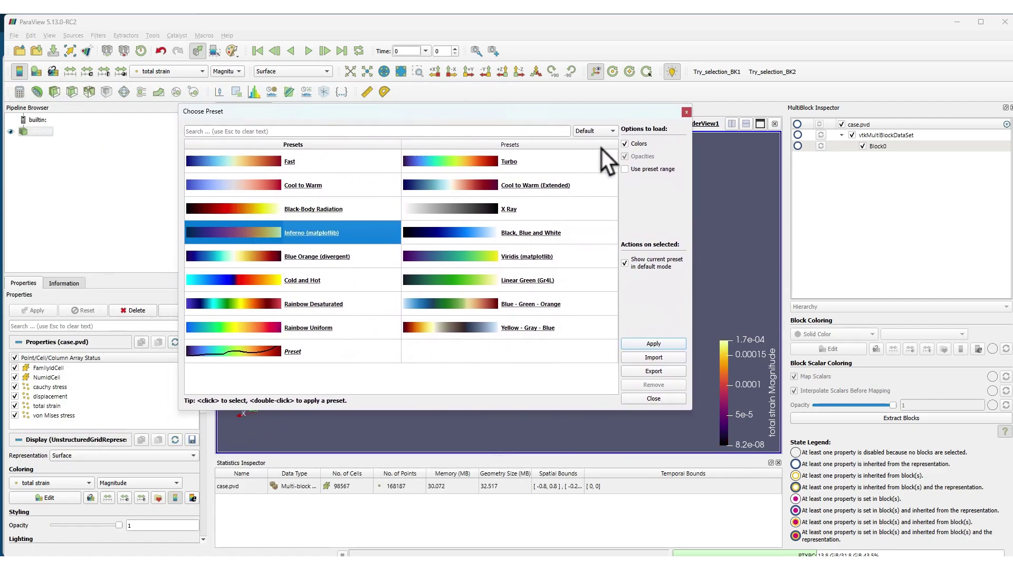
left_click(686, 111)
left_click_drag(597, 310, 543, 293)
scroll(454, 252, "up", 3)
scroll(454, 251, "down", 3)
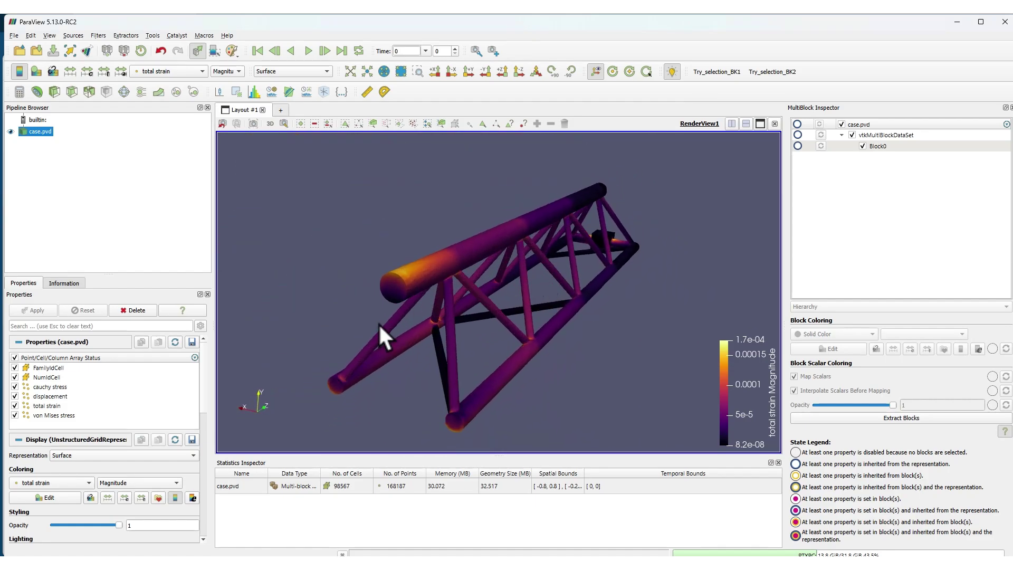
Try von Mises stress, vtkCompositeIndex and FamilyIdCell colouring, settling on displacement magnitude.
left_click(175, 71)
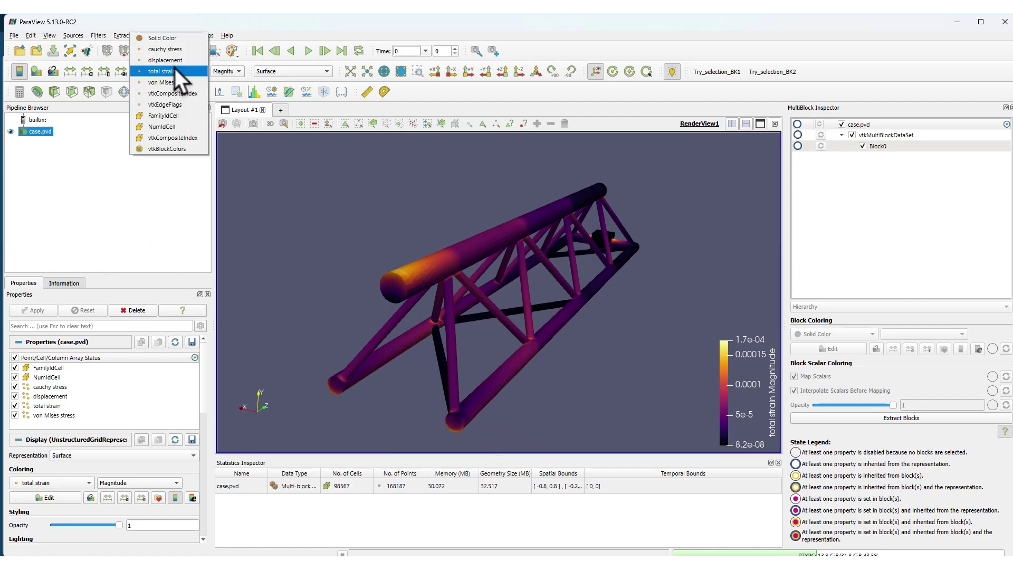
left_click(178, 83)
left_click_drag(476, 290, 462, 280)
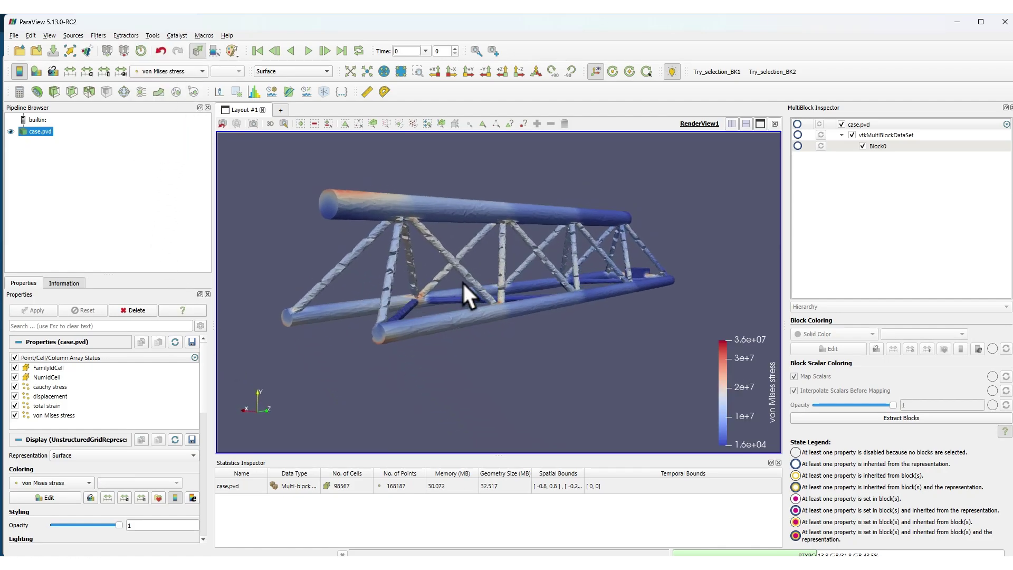
left_click(192, 74)
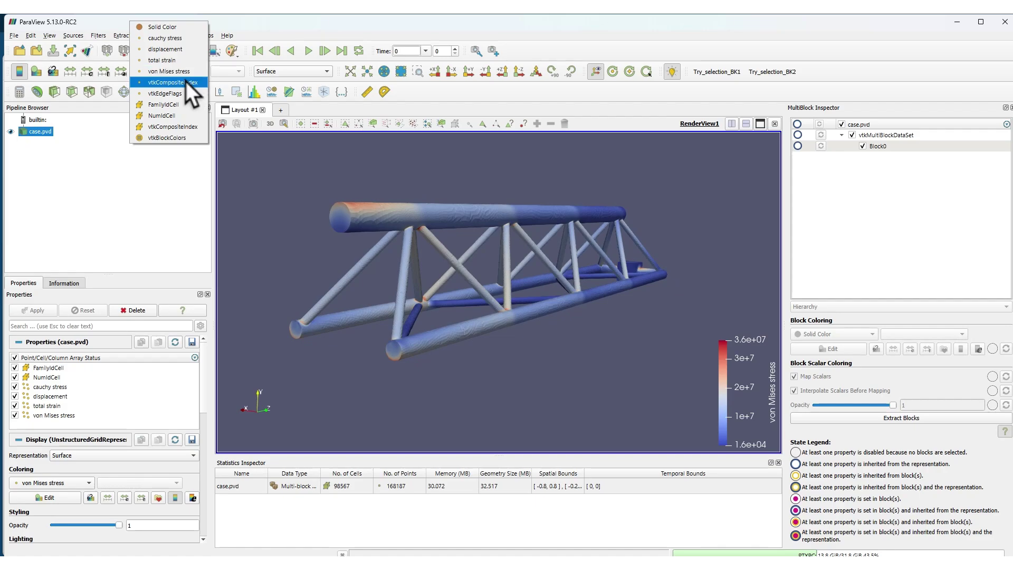
left_click(186, 76)
left_click(196, 74)
left_click(178, 99)
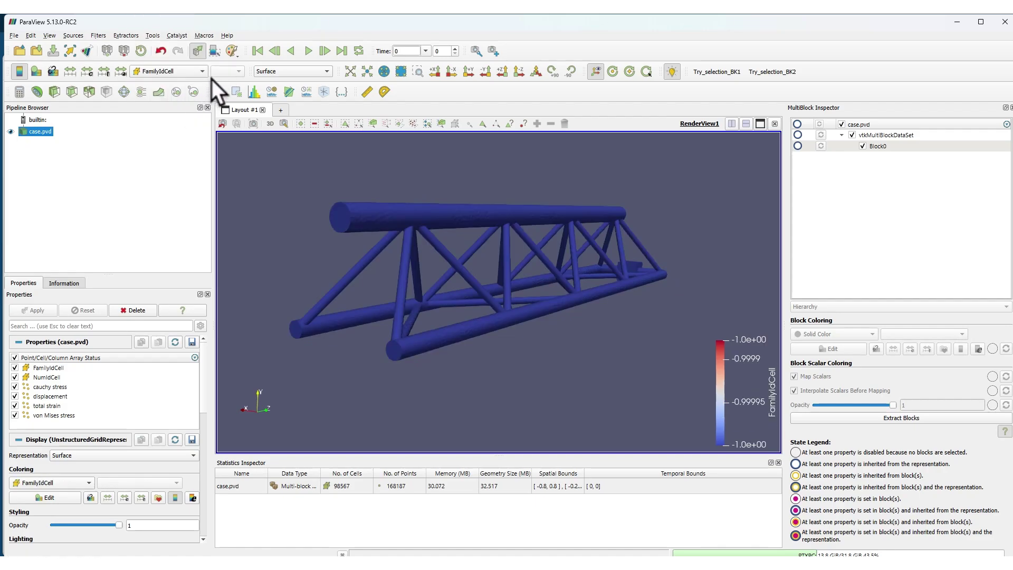
left_click(188, 74)
left_click(173, 44)
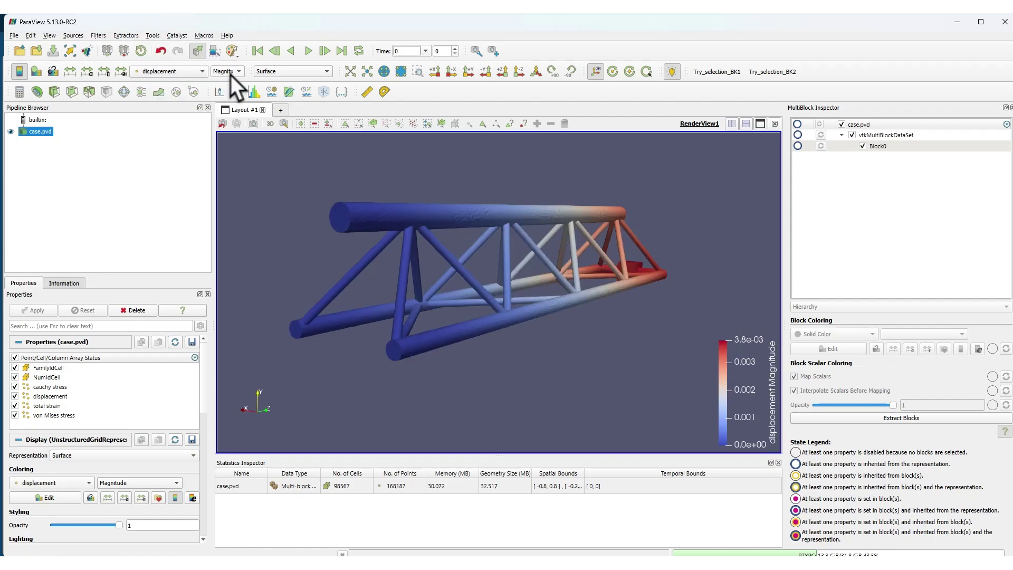
left_click_drag(613, 270, 552, 313)
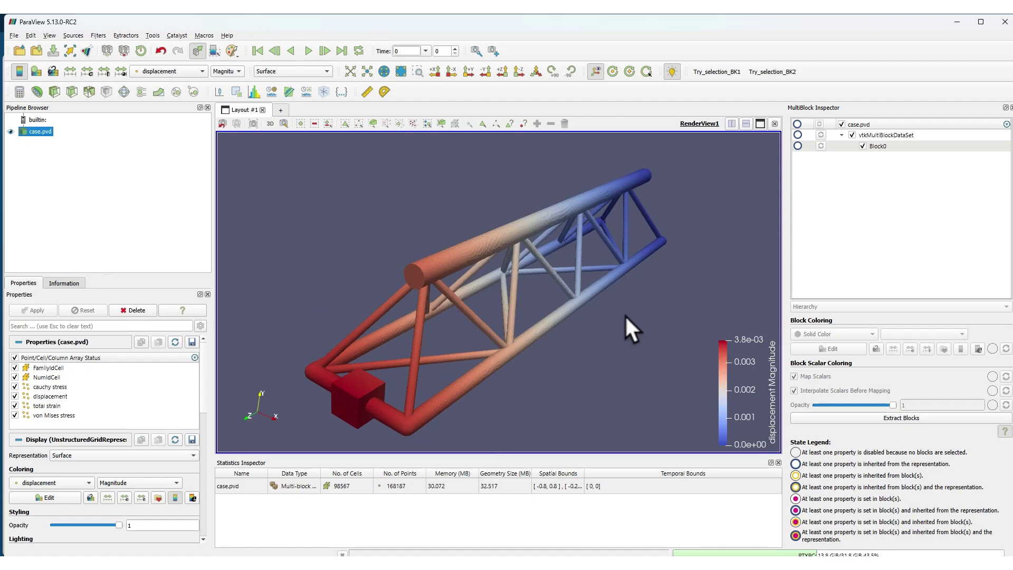
left_click_drag(625, 315, 496, 285)
Switch the displacement colouring component through DX and DY to DZ.
left_click(234, 74)
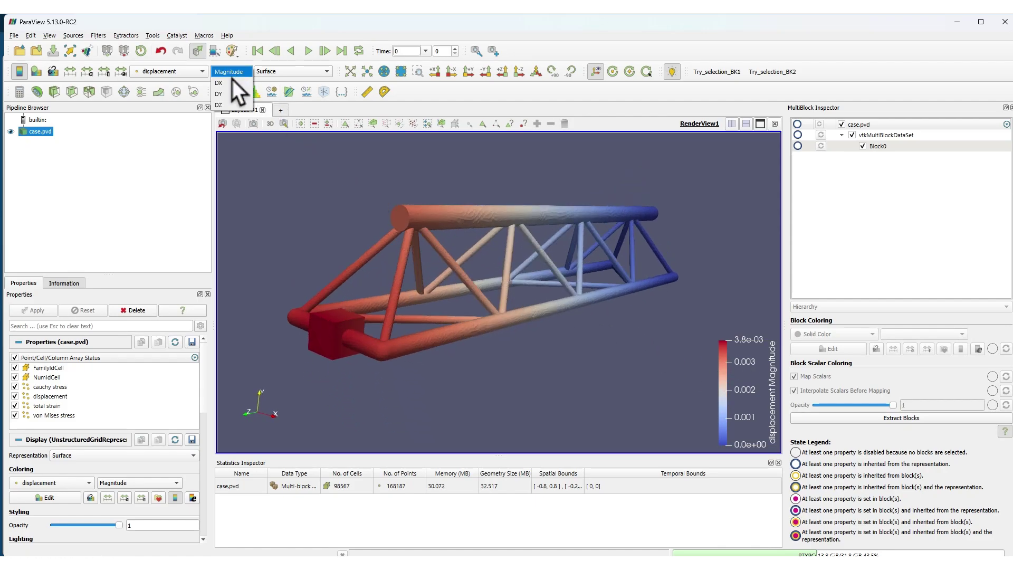
left_click(229, 83)
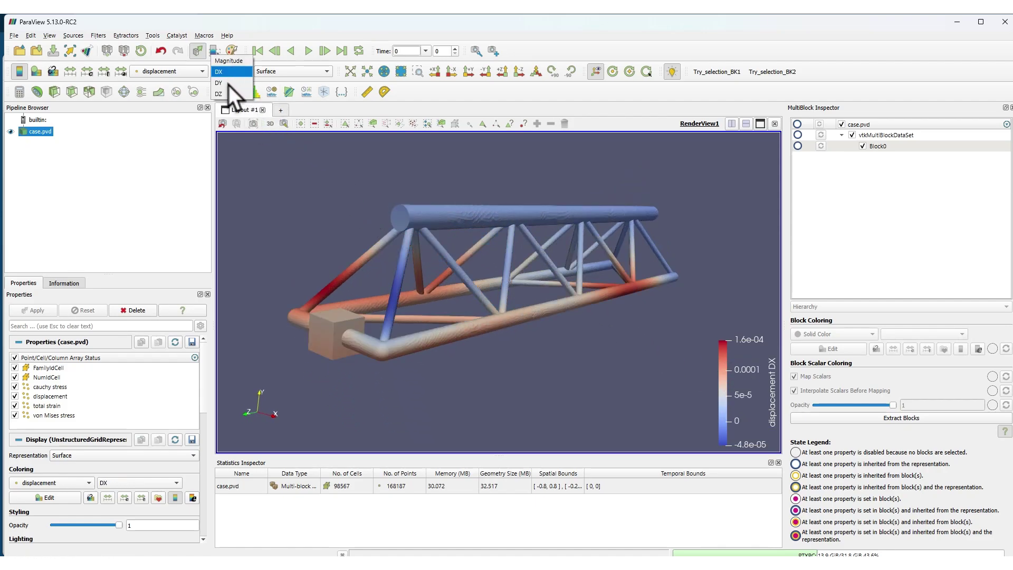
left_click(229, 82)
left_click(239, 74)
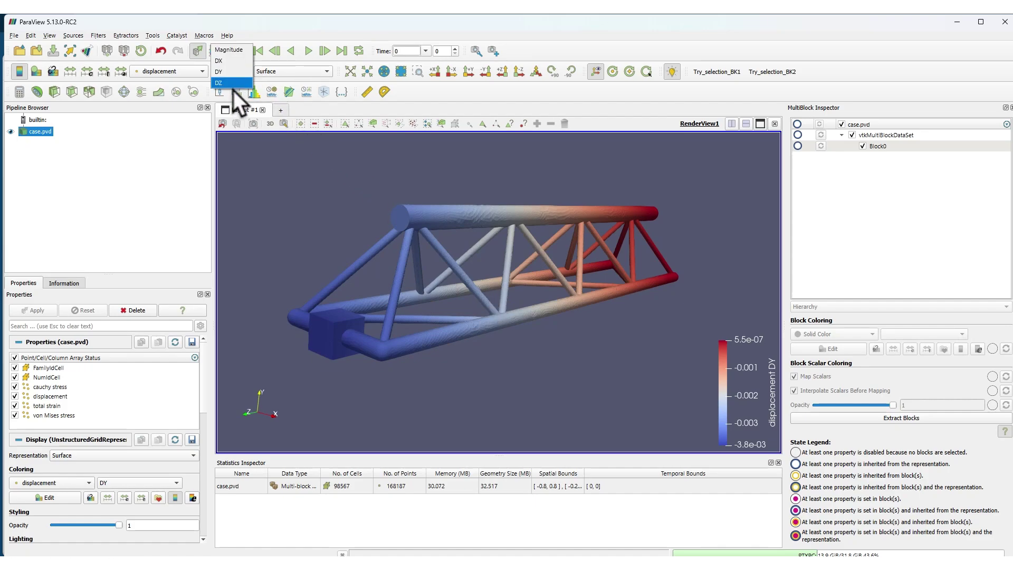
left_click(233, 88)
left_click_drag(591, 295, 679, 278)
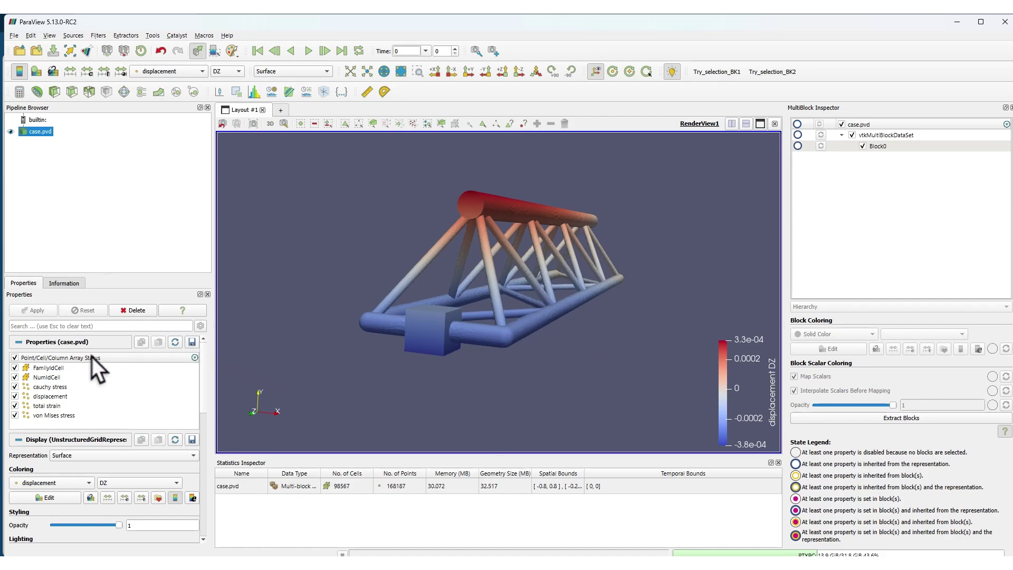
scroll(103, 442, "down", 10)
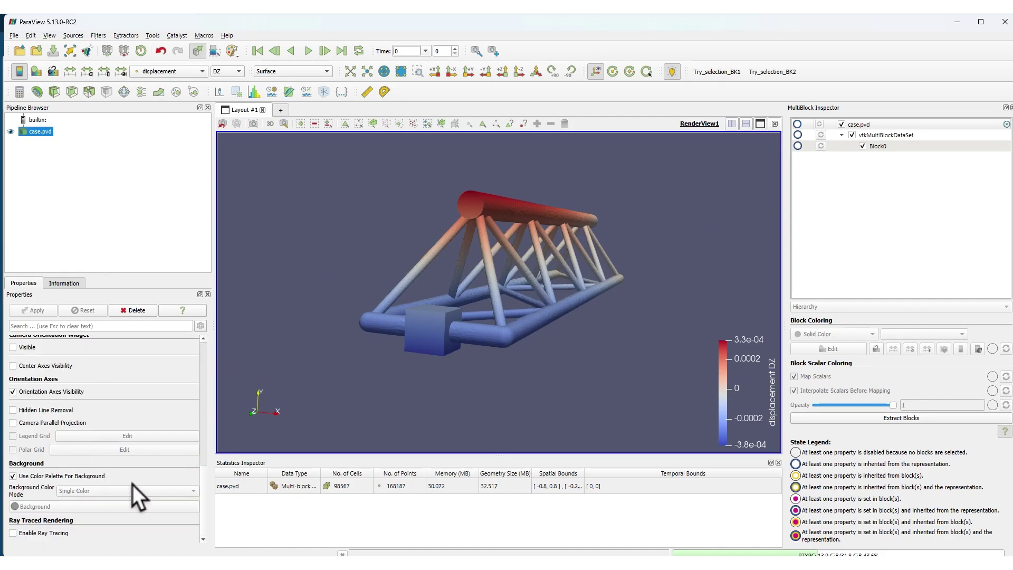
left_click_drag(531, 299, 520, 303)
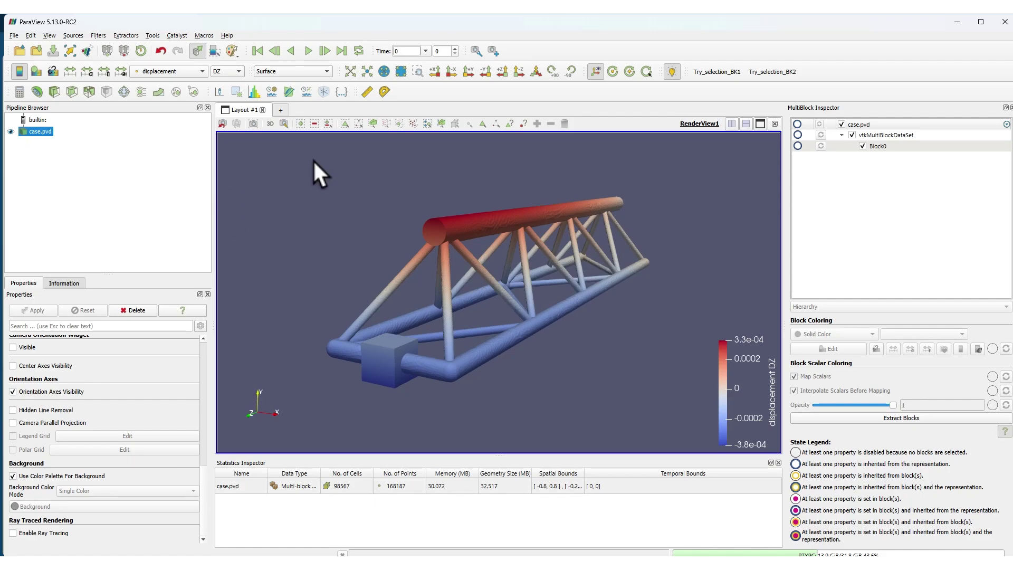
left_click(100, 36)
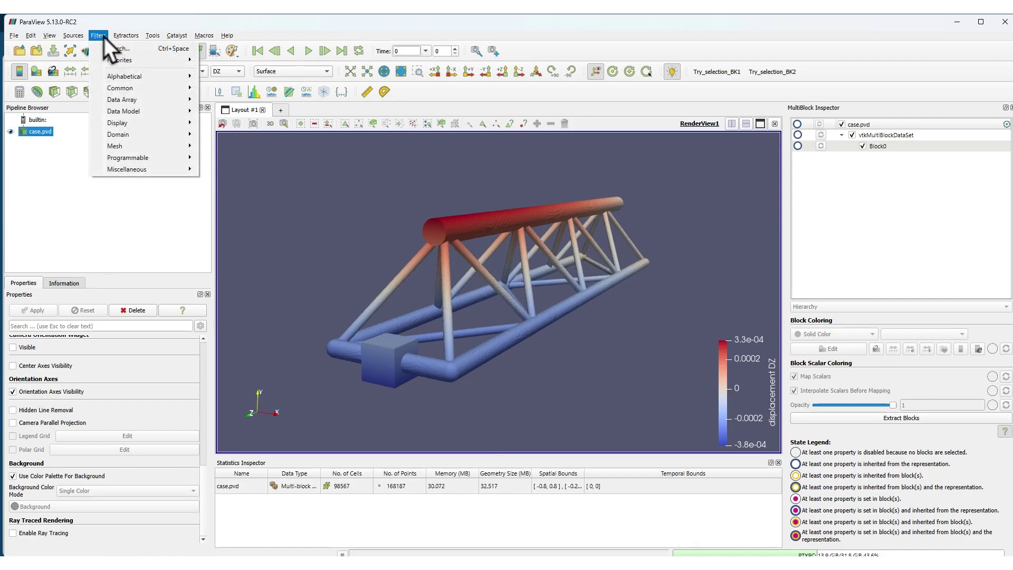
mouse_move(127, 83)
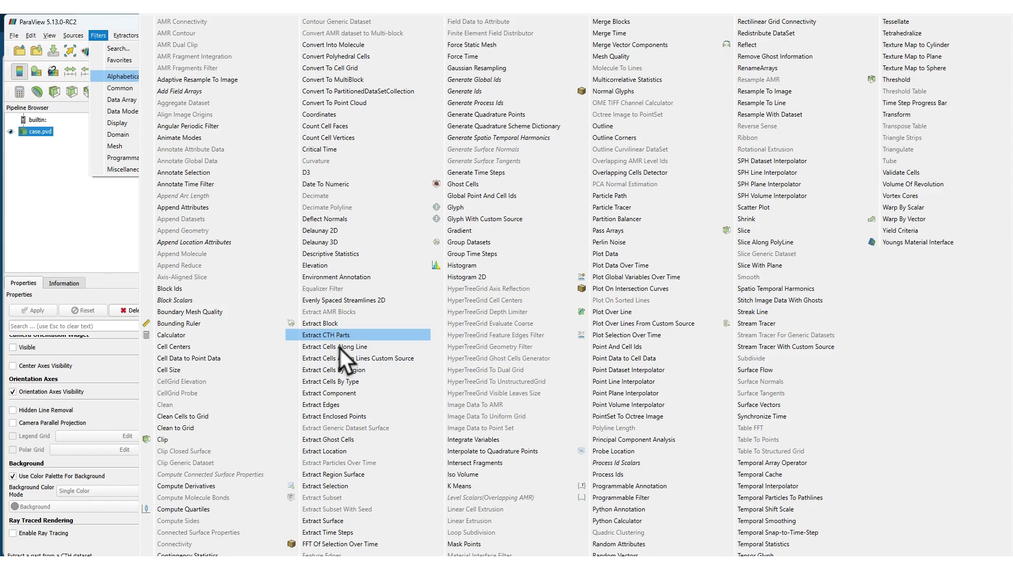
left_click(78, 214)
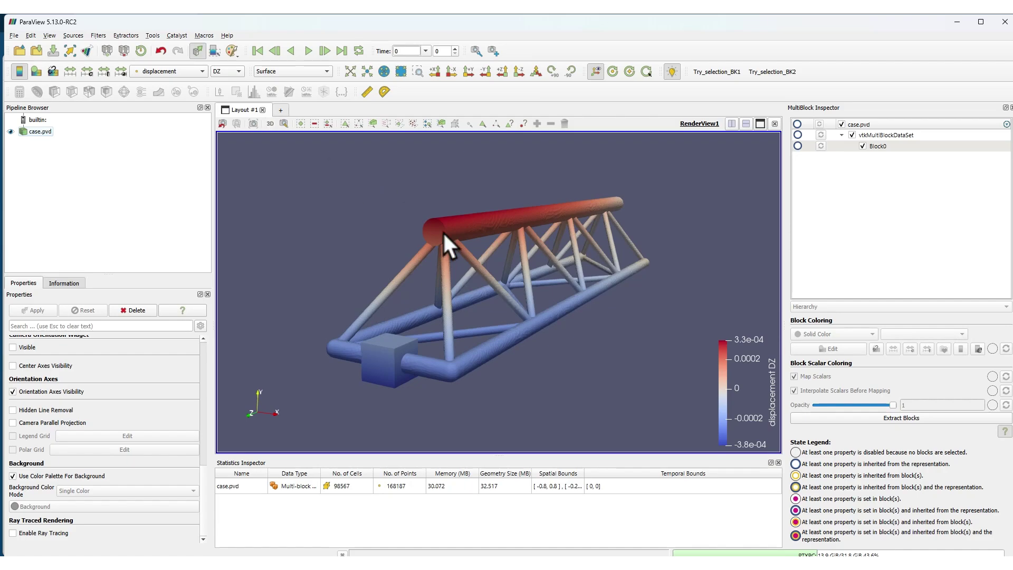
Render the truss as Points and box-select a small patch of points on a strut.
scroll(442, 232, "up", 5)
left_click(281, 73)
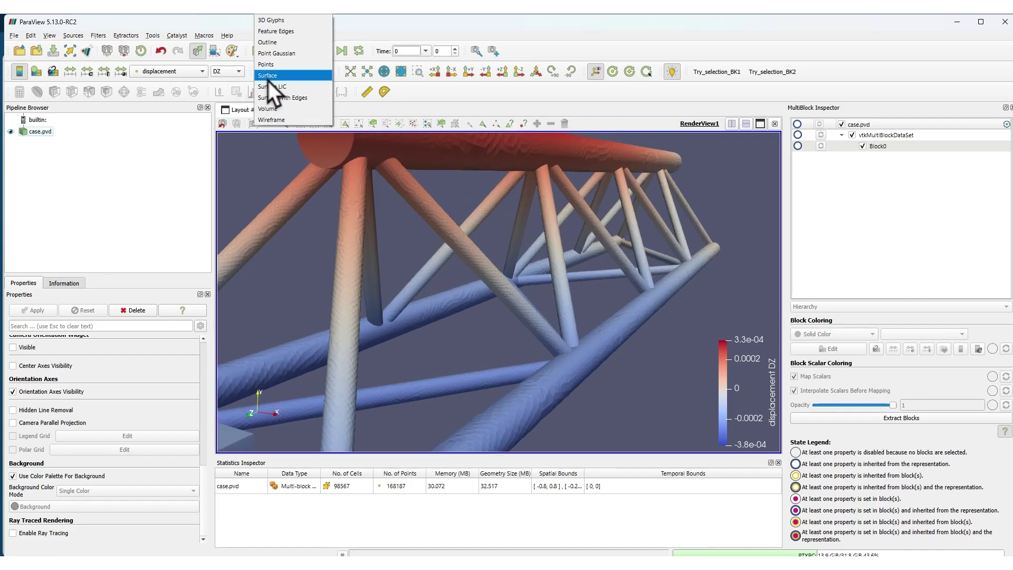
left_click(278, 65)
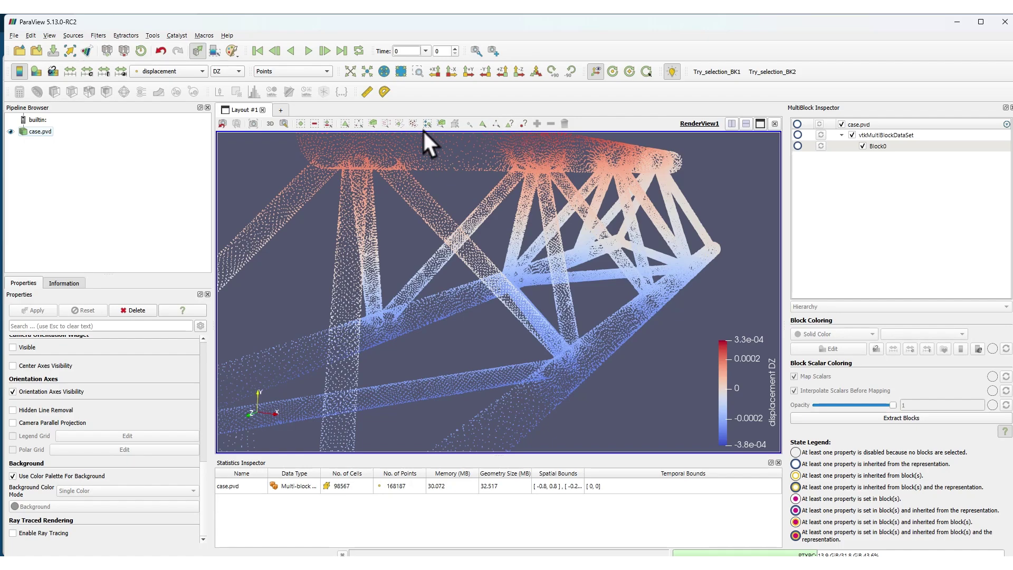
left_click(359, 125)
left_click_drag(344, 258, 346, 259)
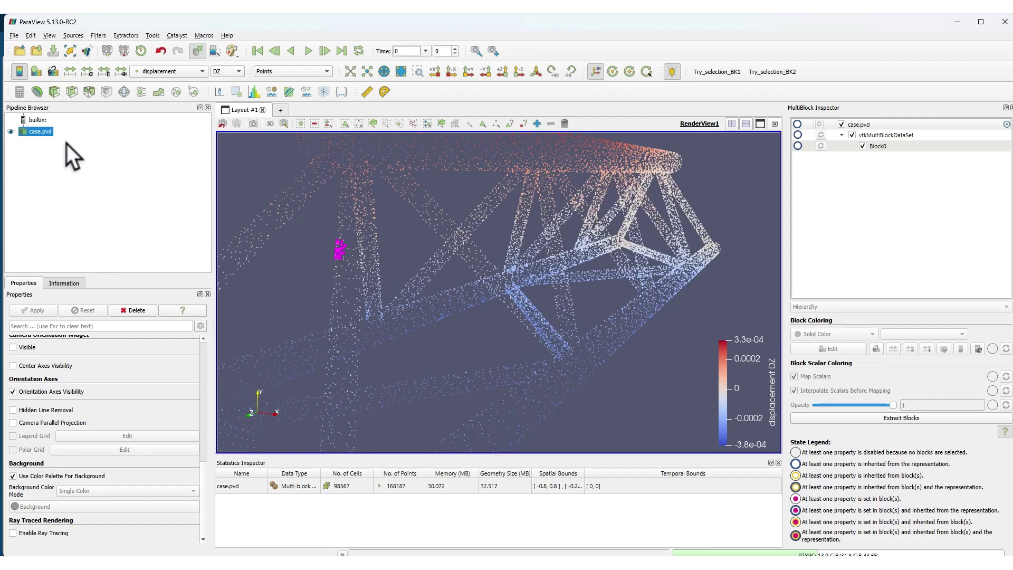
Extract and apply the 38 selected points as ExtractSelection1, making it the active pipeline item.
left_click(237, 93)
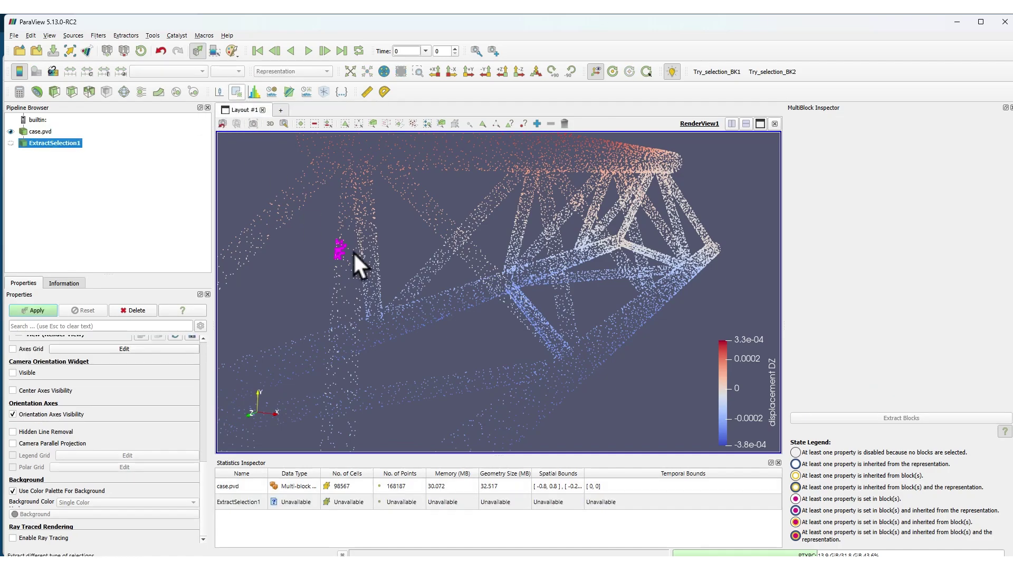
key("ctrl+Return")
left_click_drag(377, 280, 380, 253)
left_click(302, 73)
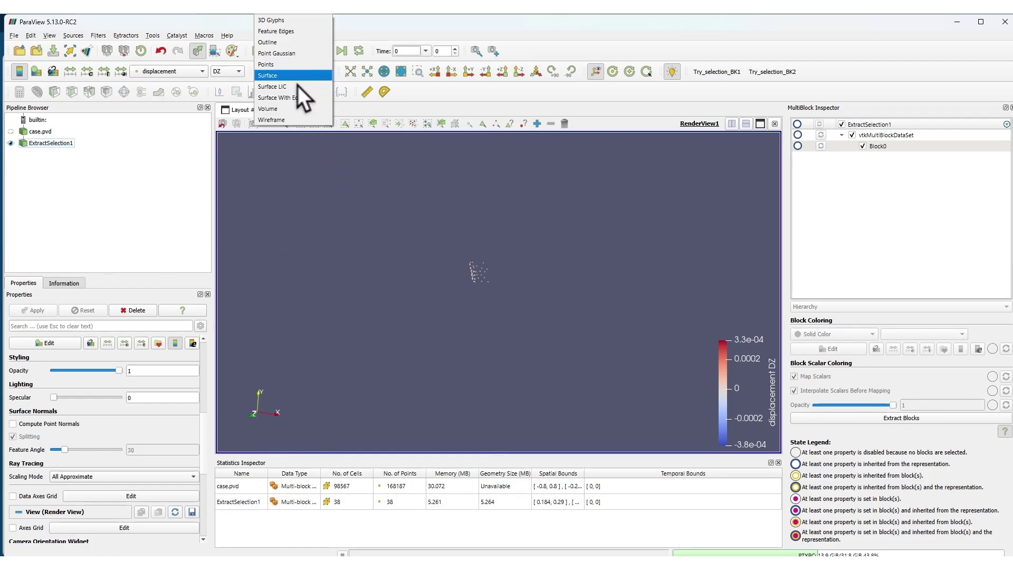
left_click(286, 76)
left_click(53, 143)
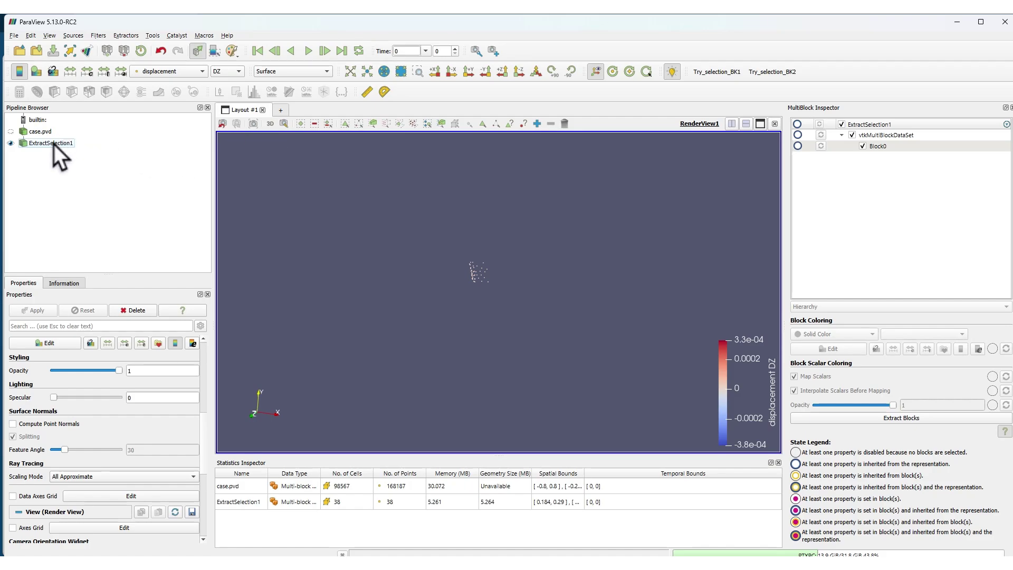
Toggle ExtractSelection1 between Points and Surface representation and check the time list, keeping time 0.
left_click(289, 75)
left_click(279, 65)
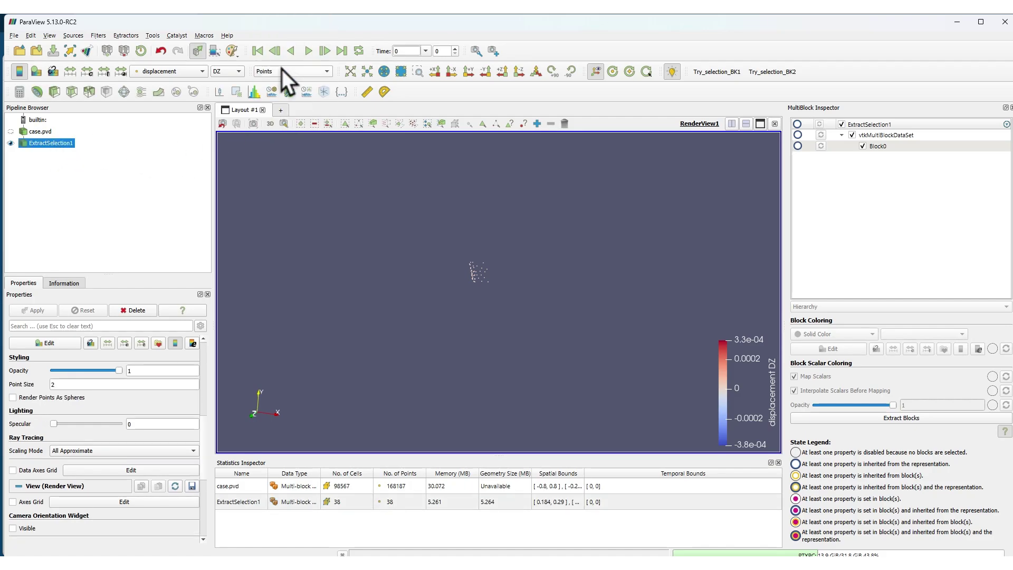
left_click(282, 71)
left_click(278, 76)
left_click_drag(478, 258, 513, 284)
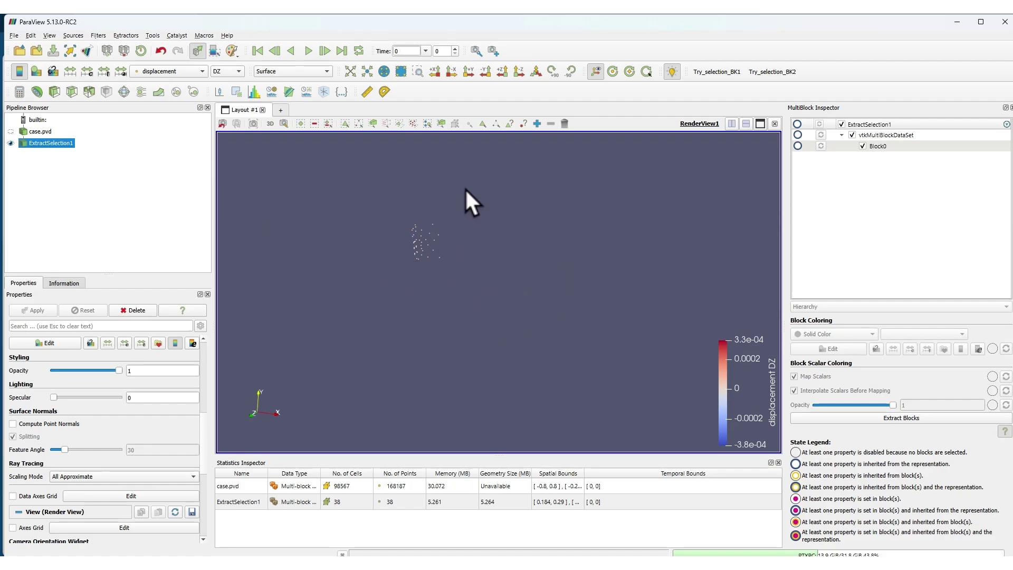
left_click(424, 51)
left_click(417, 39)
Delete the point extraction and switch the truss back to Surface representation.
left_click(53, 143)
key("Delete")
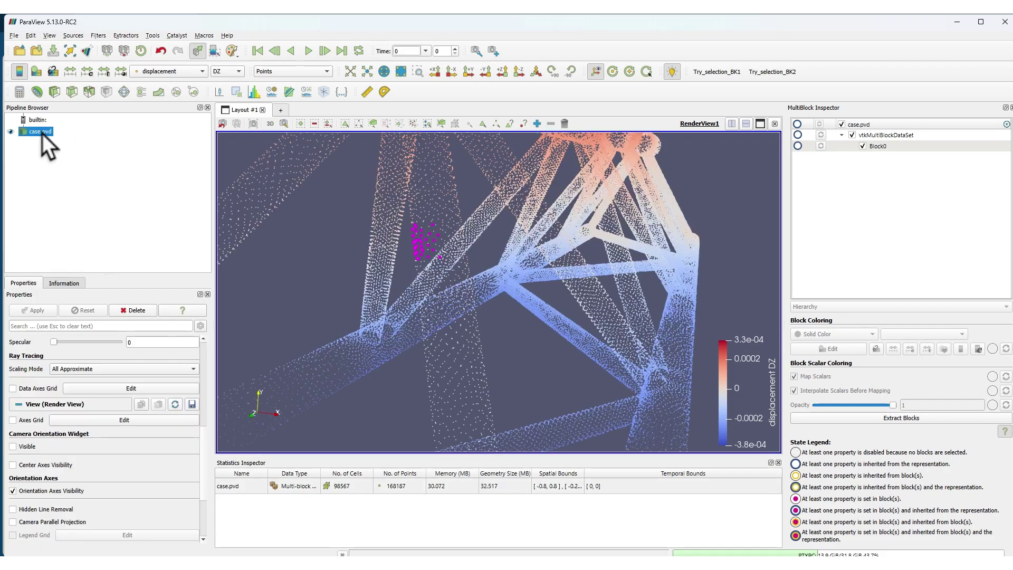
left_click(294, 72)
left_click(278, 83)
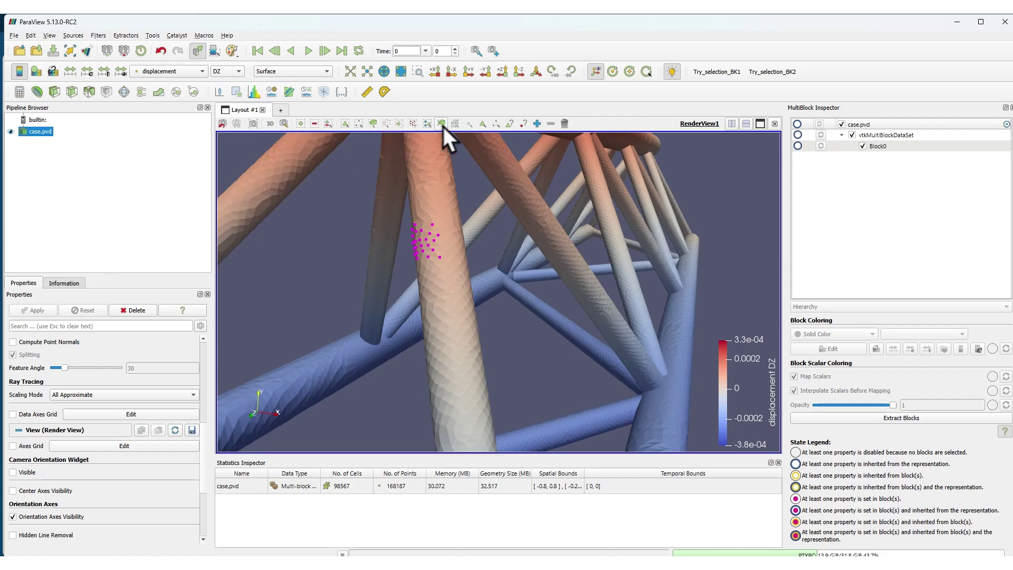
Box-select a block of strut cells and extract them into a 3,217-cell ExtractSelection1.
left_click(345, 123)
left_click_drag(349, 170, 583, 379)
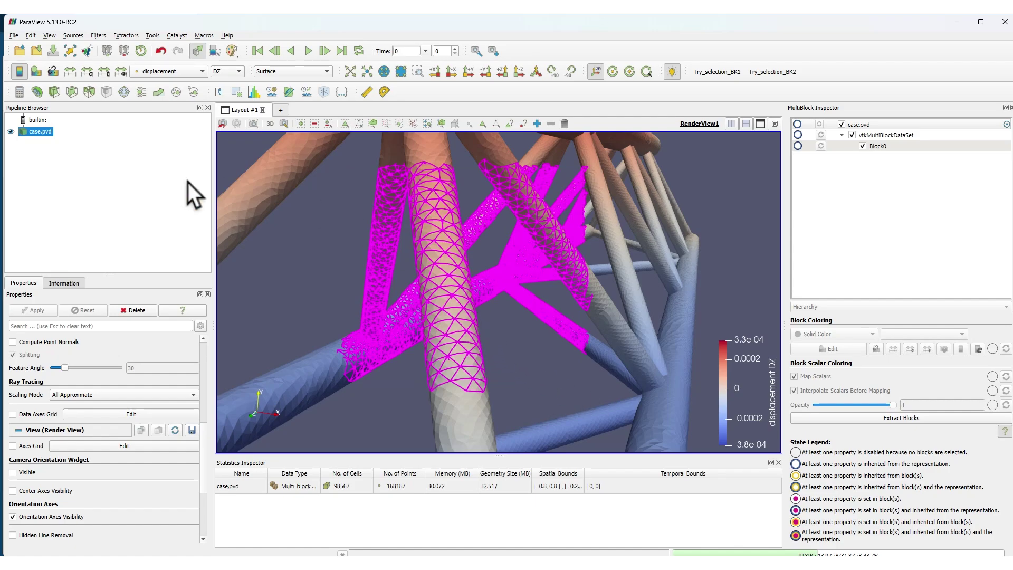
left_click(237, 92)
mouse_move(543, 259)
left_mouse_down()
mouse_move(547, 268)
mouse_move(470, 270)
mouse_move(582, 267)
mouse_move(435, 275)
mouse_move(572, 271)
mouse_move(535, 272)
mouse_move(554, 262)
mouse_move(530, 262)
mouse_move(555, 264)
left_mouse_up()
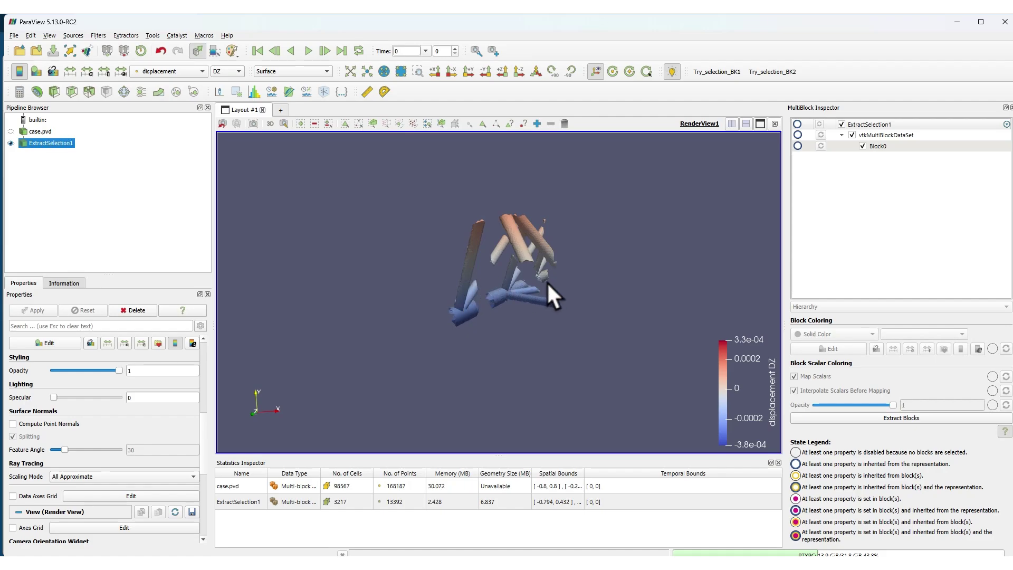
mouse_move(547, 281)
left_mouse_down()
mouse_move(511, 284)
mouse_move(538, 288)
left_mouse_up()
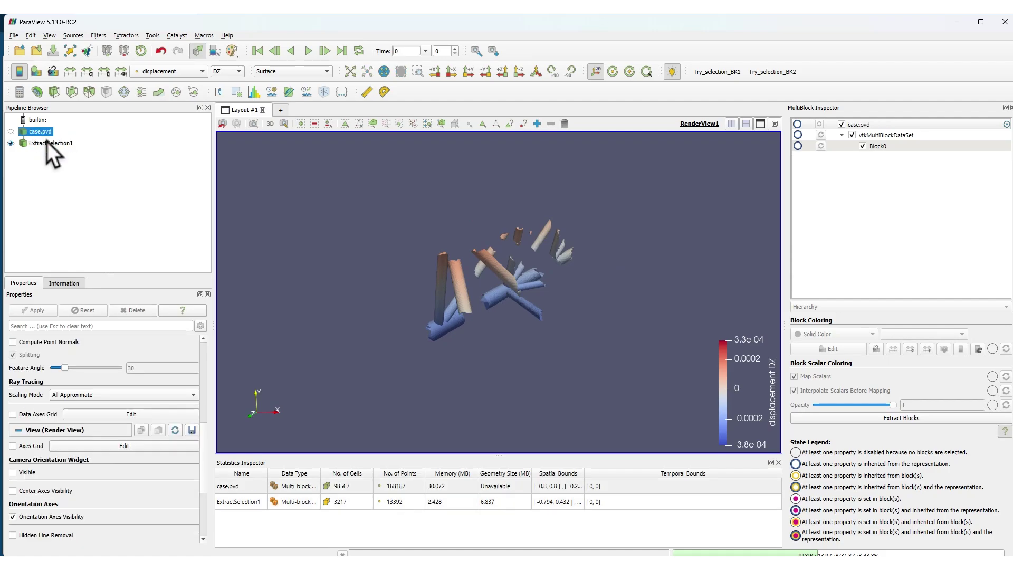
Delete the cell extraction to restore the full truss and browse Add Filter > Common for case.pvd.
key("Delete")
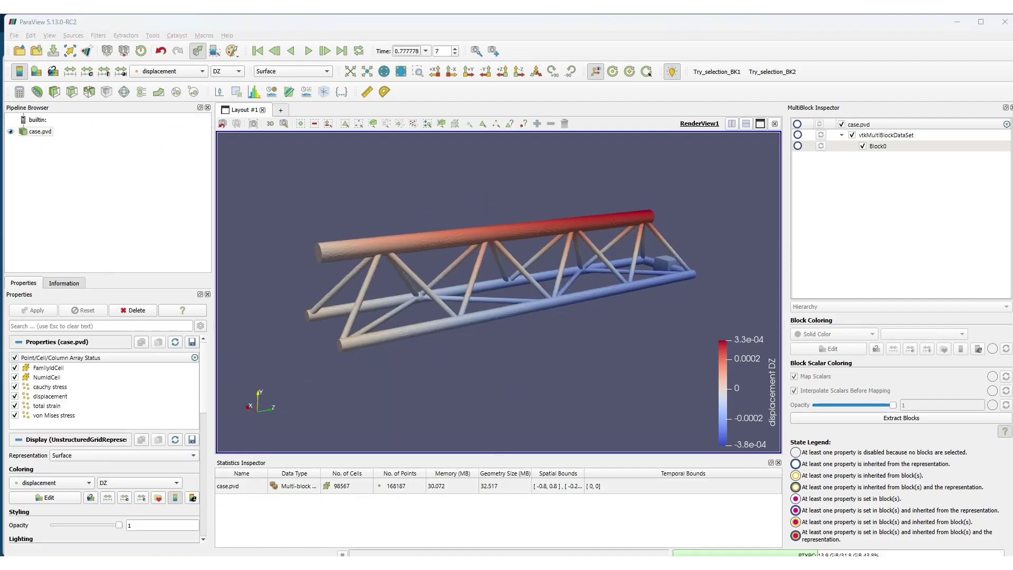
left_click_drag(498, 363, 645, 363)
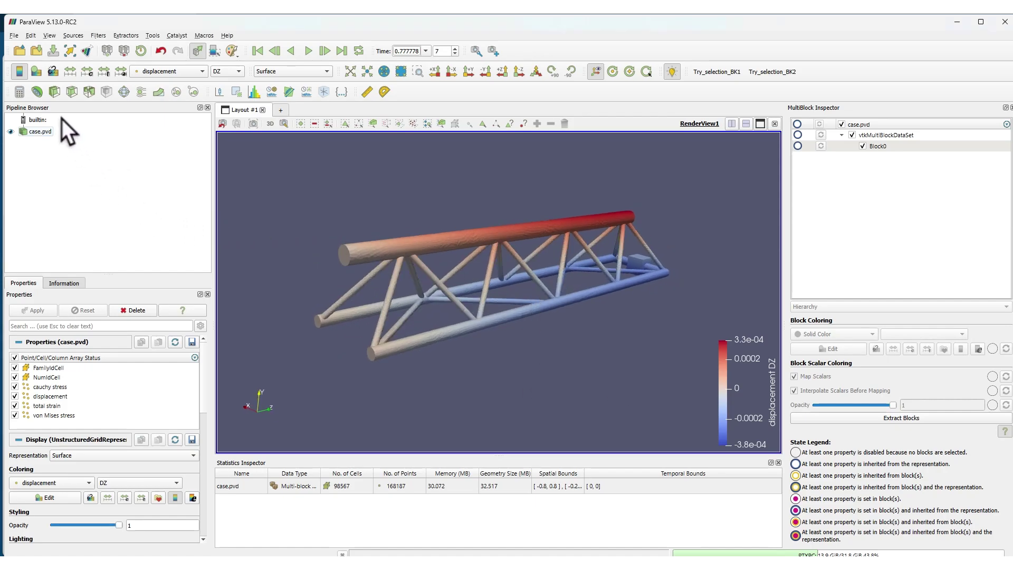
right_click(43, 130)
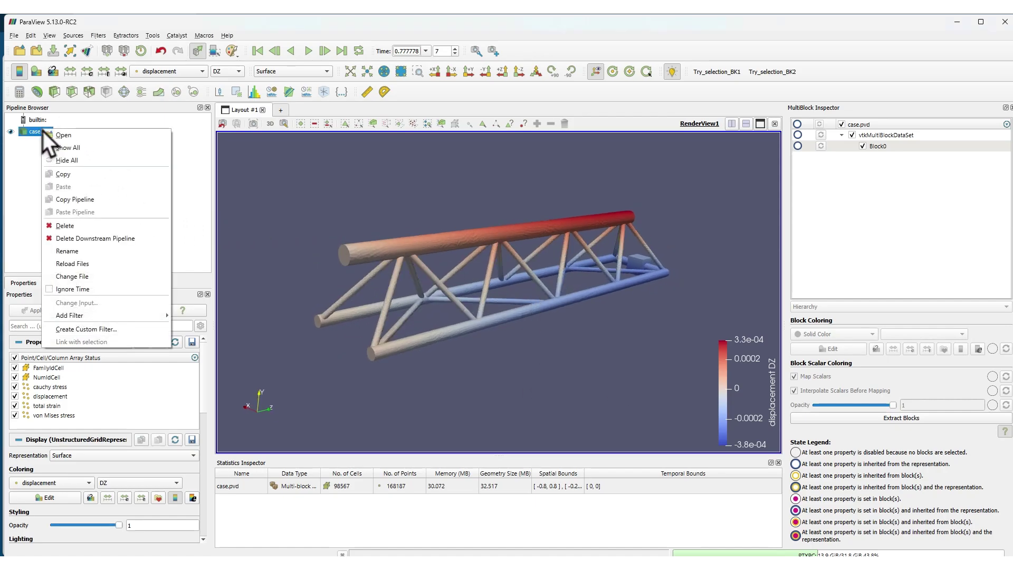
mouse_move(86, 315)
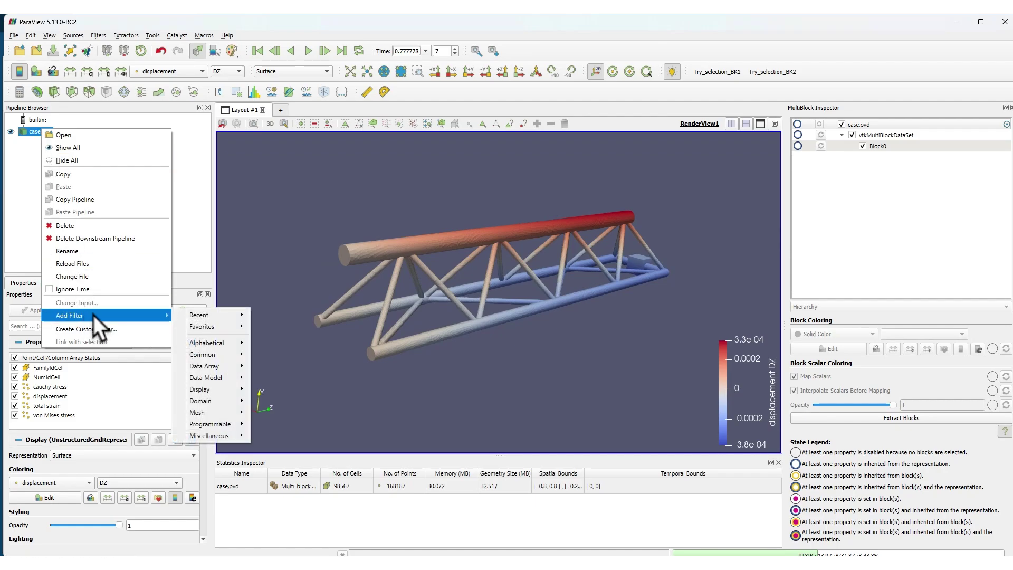
mouse_move(241, 316)
mouse_move(233, 353)
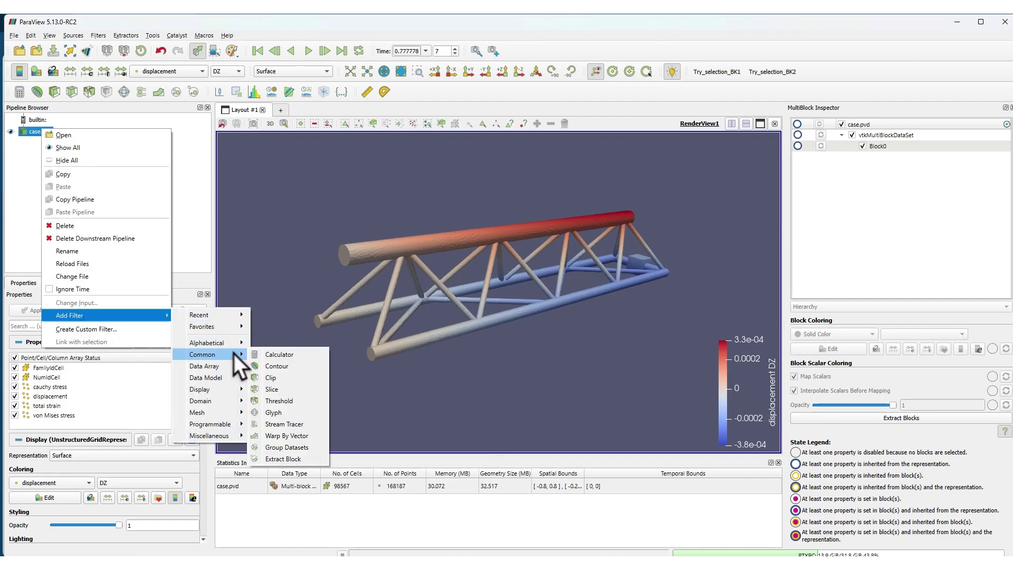
Contour case.pvd by von Mises stress, trying displacement DZ colouring before returning to von Mises.
left_click(279, 368)
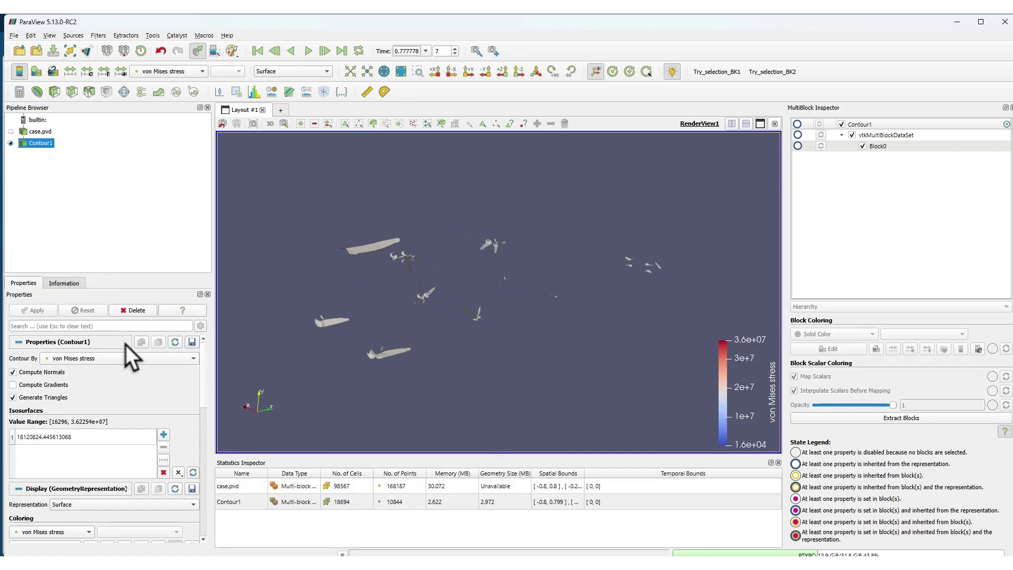
left_click(141, 353)
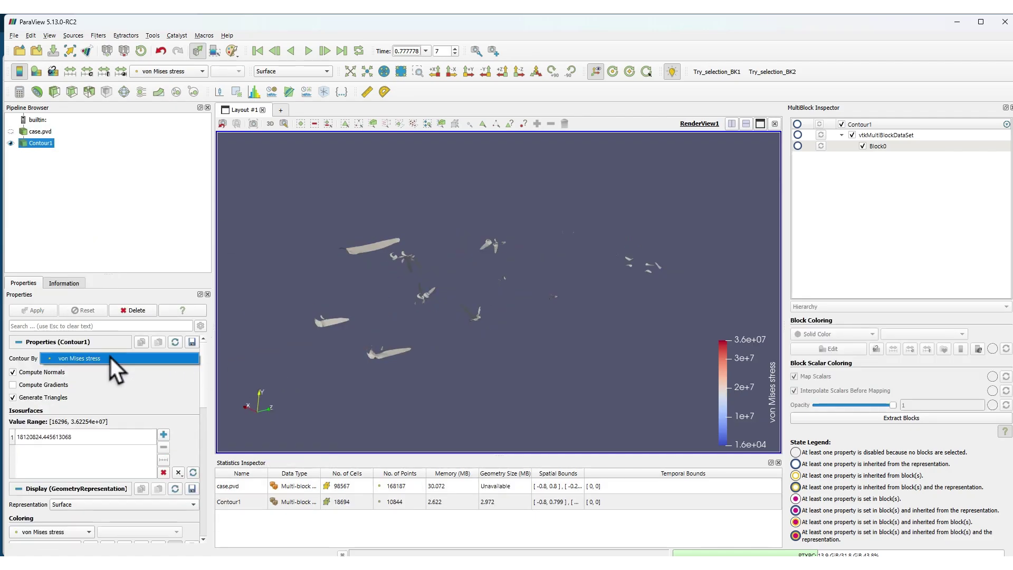
left_click(110, 360)
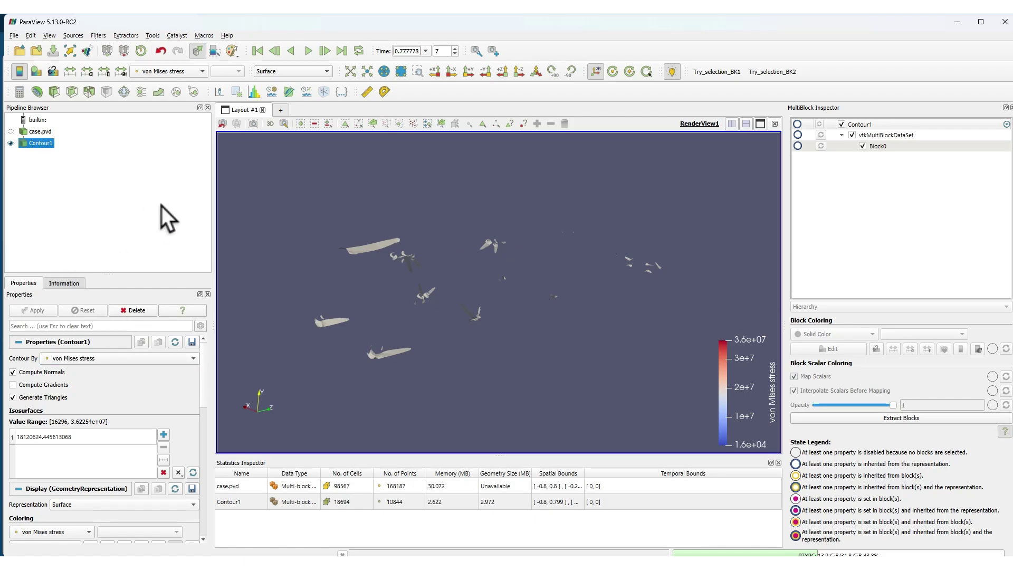
left_click(166, 73)
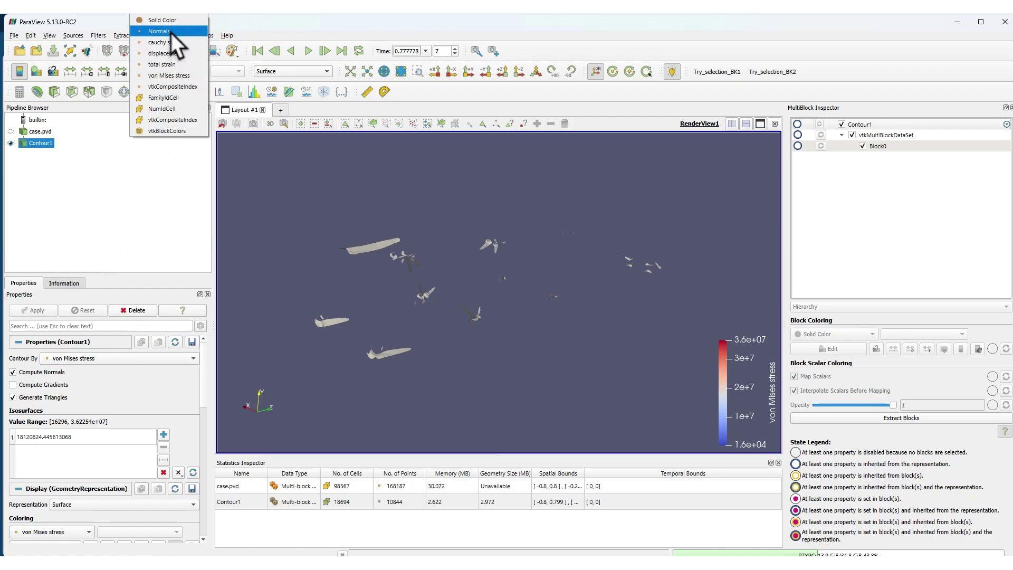
left_click(171, 54)
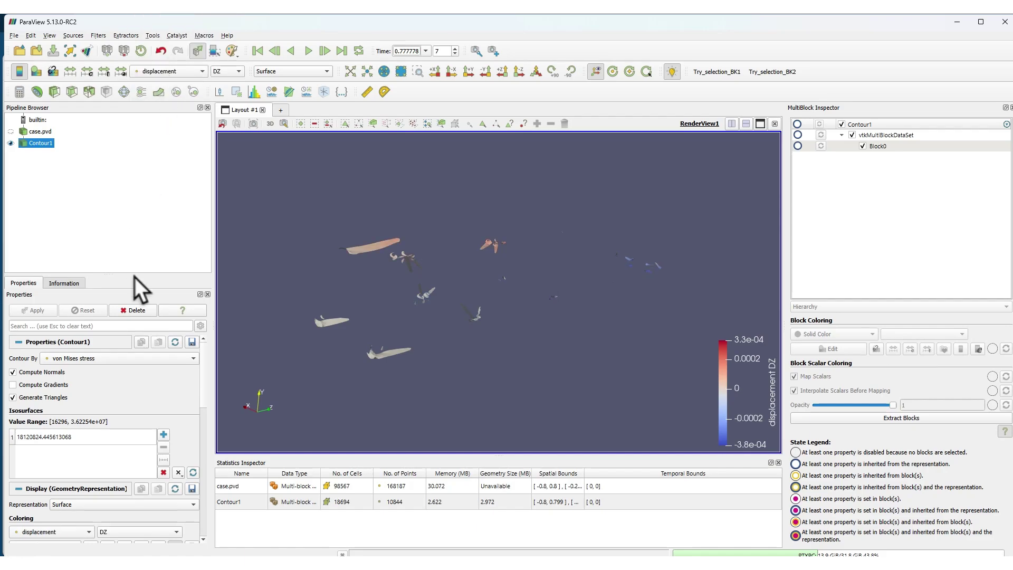
left_click(113, 359)
left_click(164, 71)
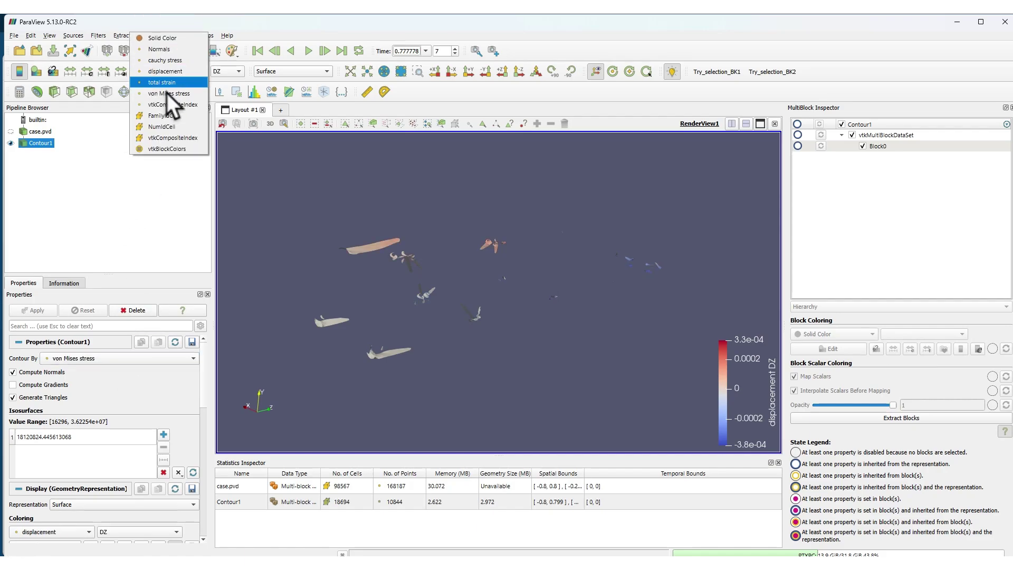
left_click(174, 103)
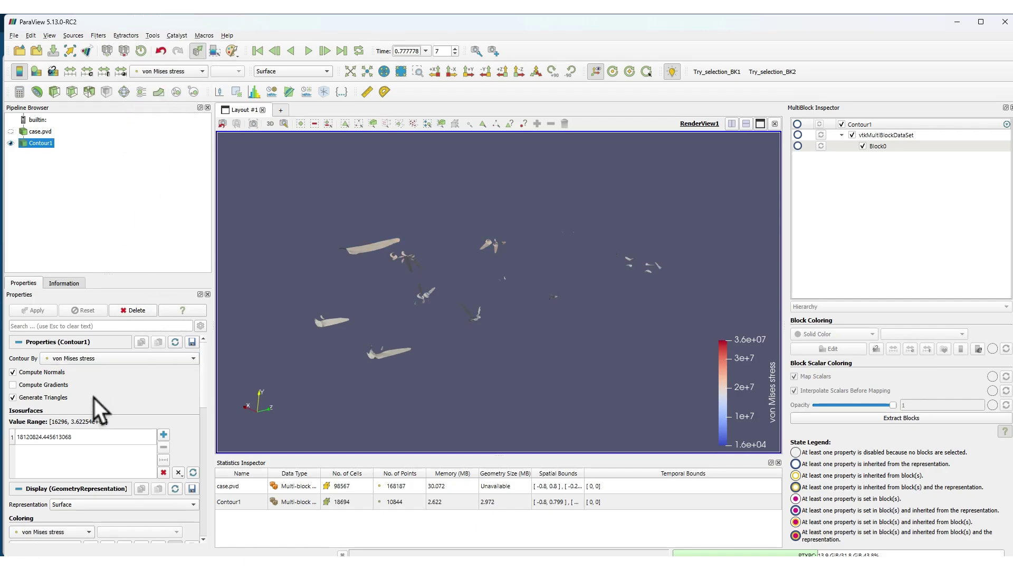
Delete the single existing isosurface value so the contour produces no surfaces.
left_click(130, 439)
left_click(164, 448)
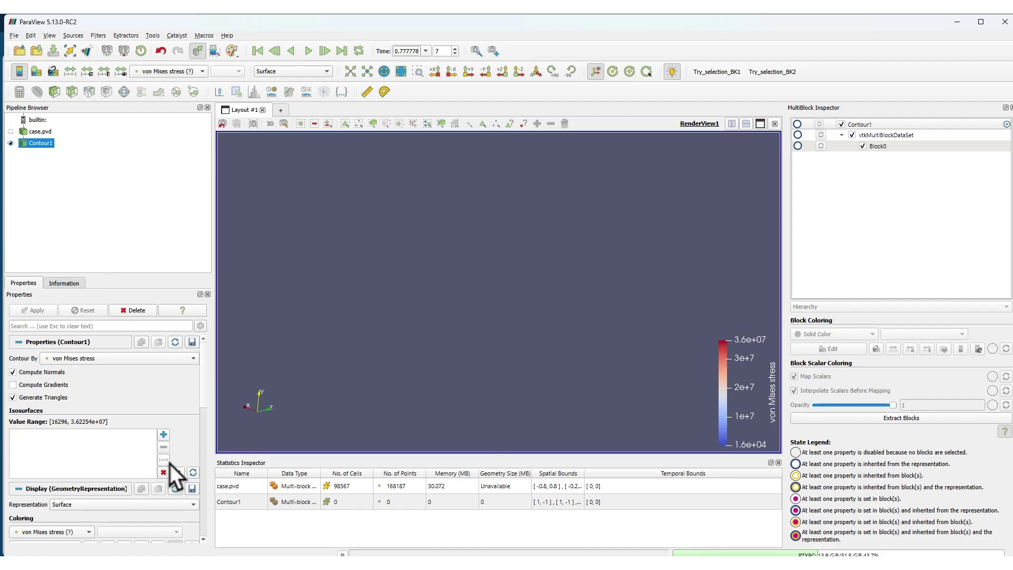
left_click(165, 460)
Generate 20 evenly spaced von Mises isovalues spanning 16296 to 3.62254e+07.
left_click_drag(495, 206, 449, 202)
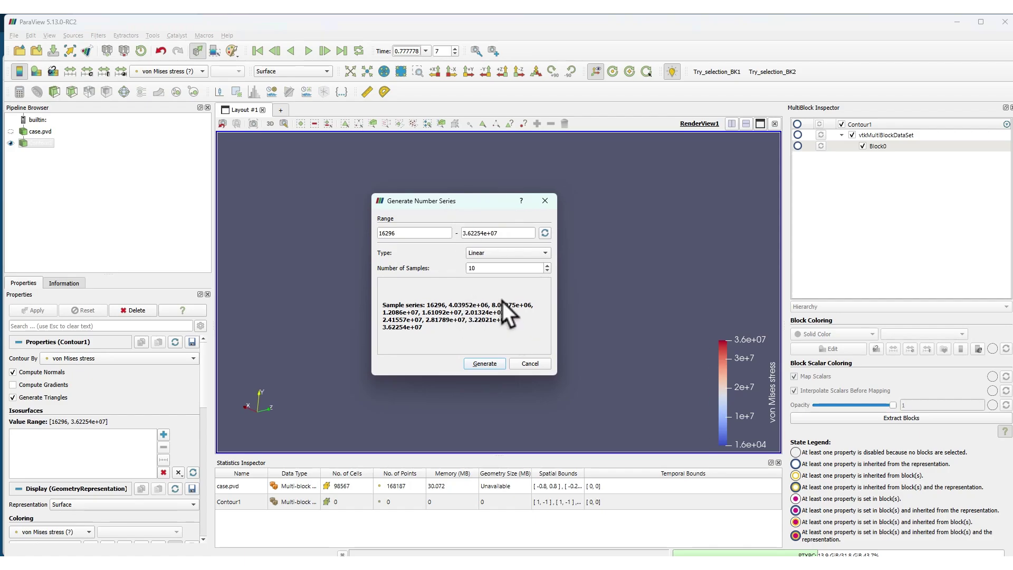
left_click_drag(485, 267, 408, 267)
type("20")
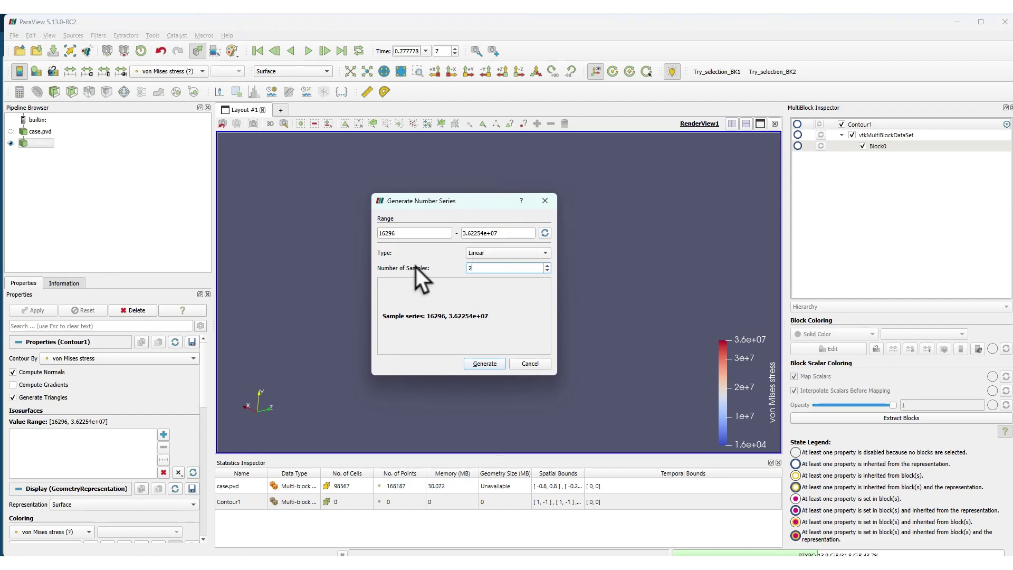
left_click(484, 361)
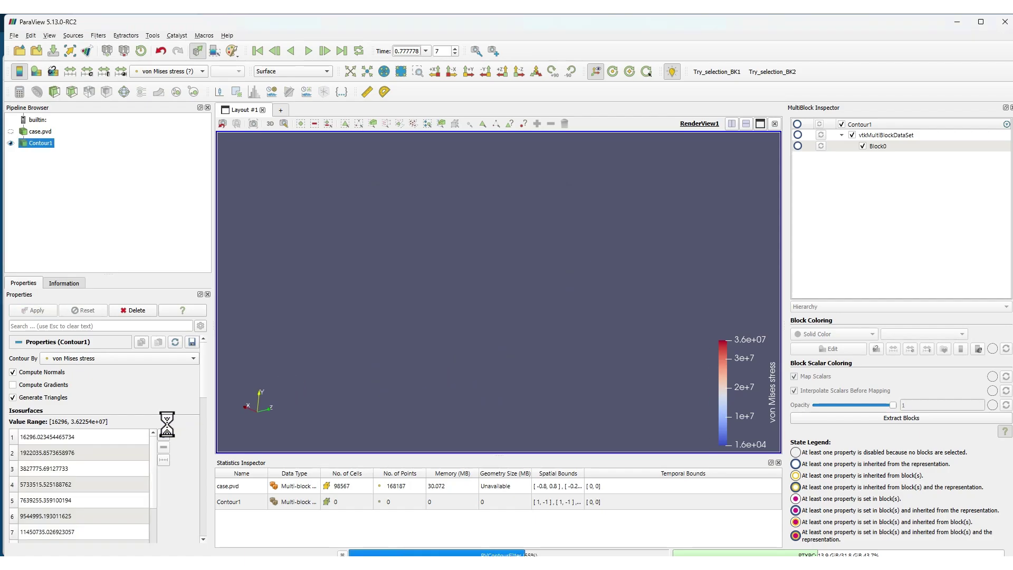
Rotate and zoom the view to inspect the stress-coloured isosurfaces.
left_click_drag(365, 320, 428, 263)
scroll(425, 243, "up", 10)
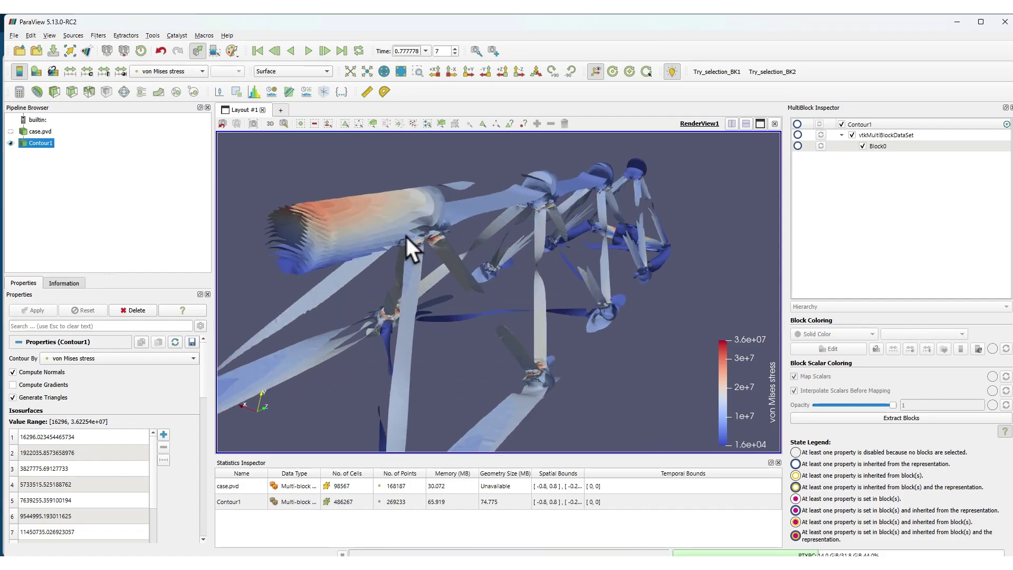
scroll(400, 245, "down", 6)
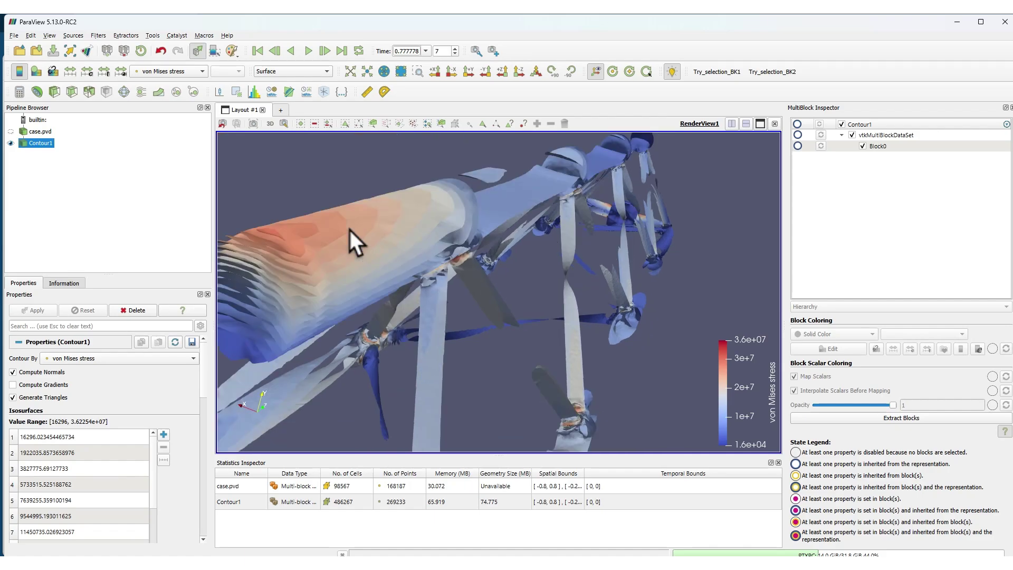
scroll(412, 247, "up", 3)
scroll(412, 246, "up", 6)
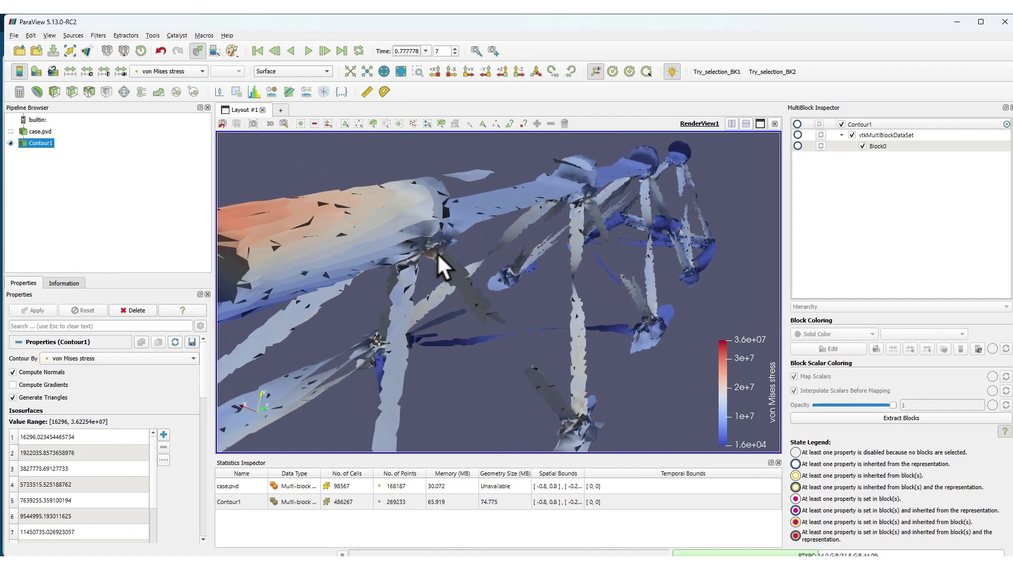
scroll(410, 230, "down", 3)
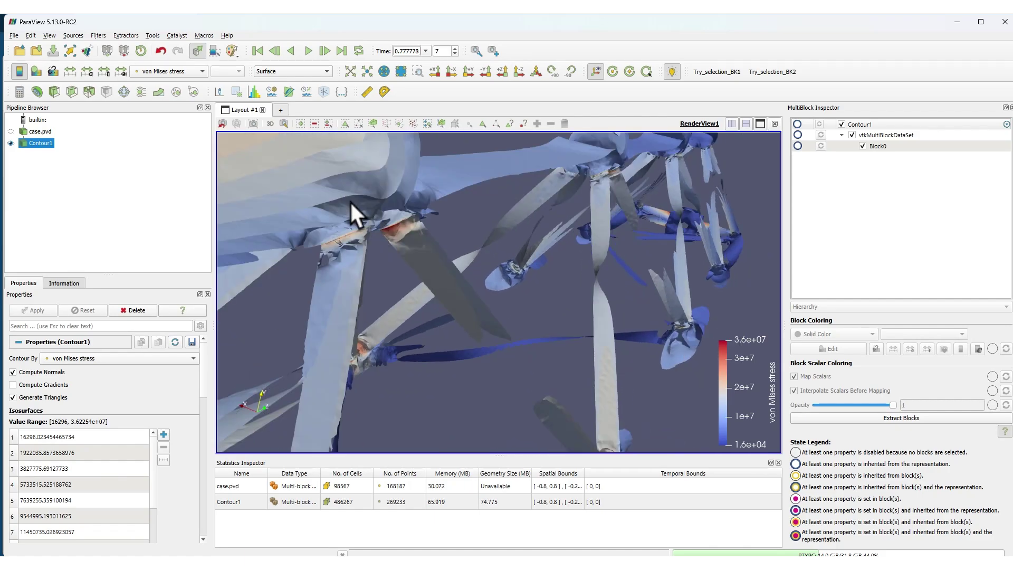
scroll(380, 219, "down", 3)
scroll(369, 222, "up", 6)
scroll(377, 201, "down", 5)
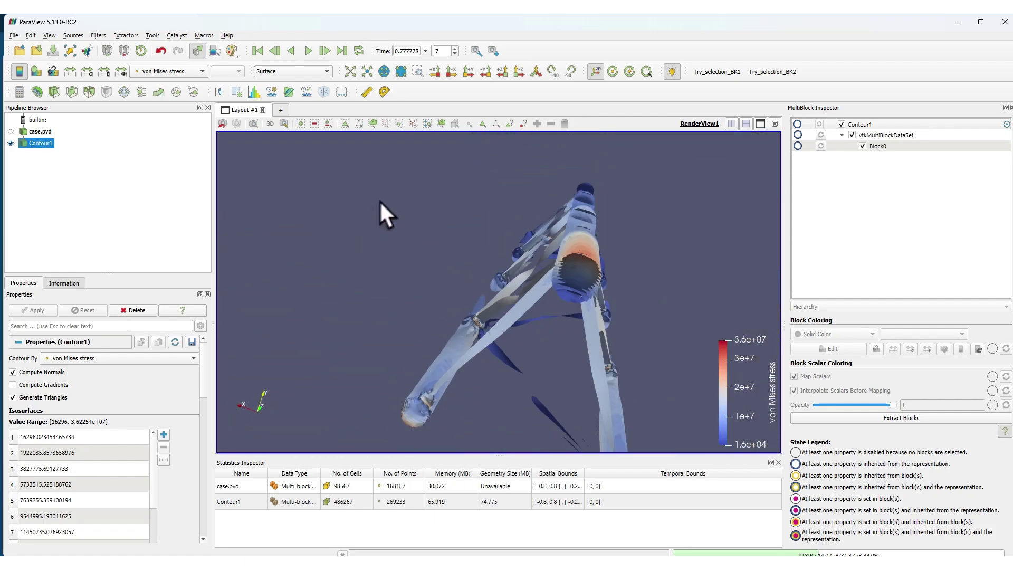
scroll(474, 279, "up", 6)
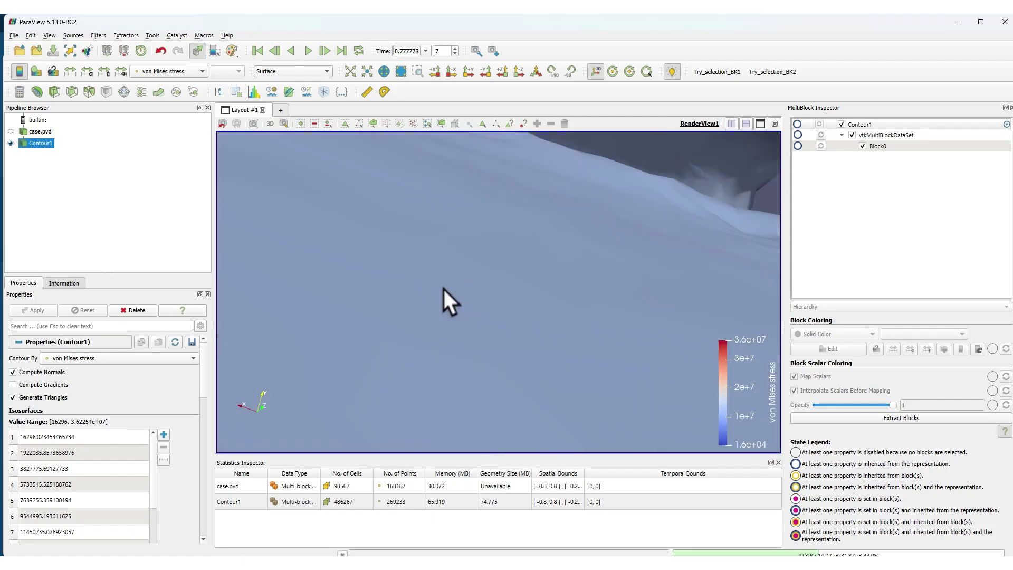
scroll(445, 301, "down", 3)
scroll(451, 293, "up", 3)
scroll(453, 296, "down", 4)
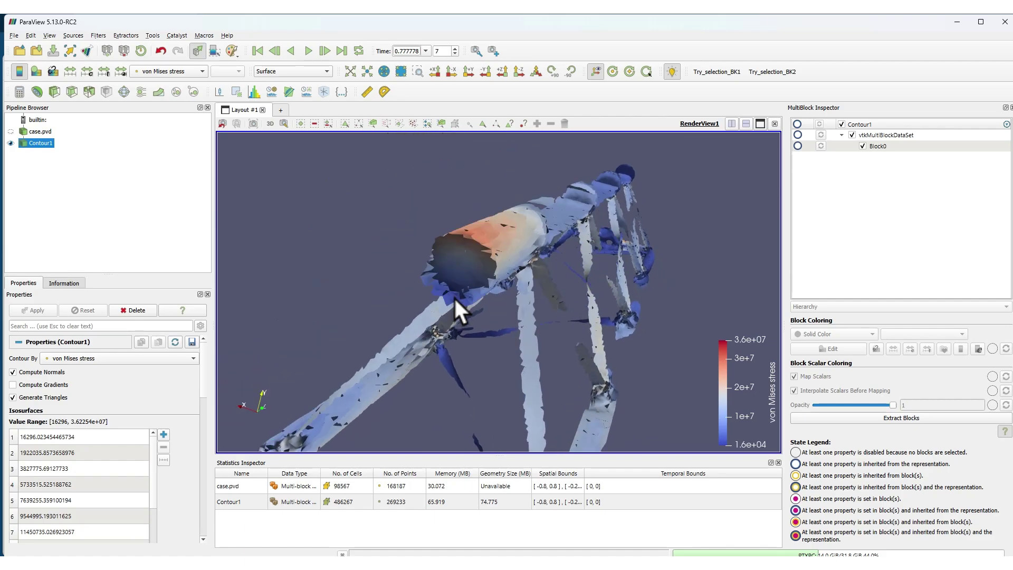
scroll(482, 293, "up", 4)
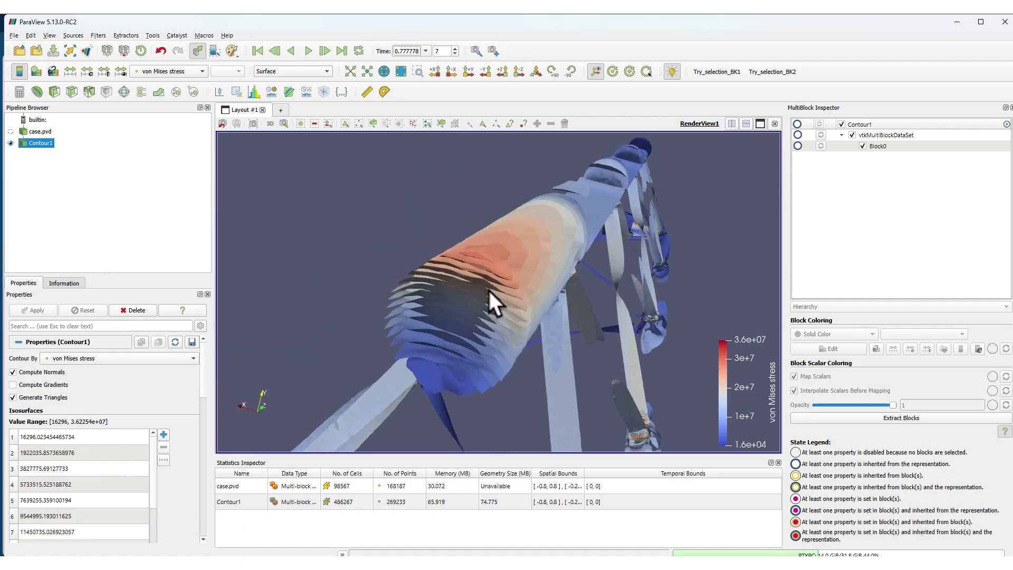
scroll(485, 295, "down", 5)
Rotate the crane contour model to look at it from several orientations.
left_click_drag(549, 292, 481, 286)
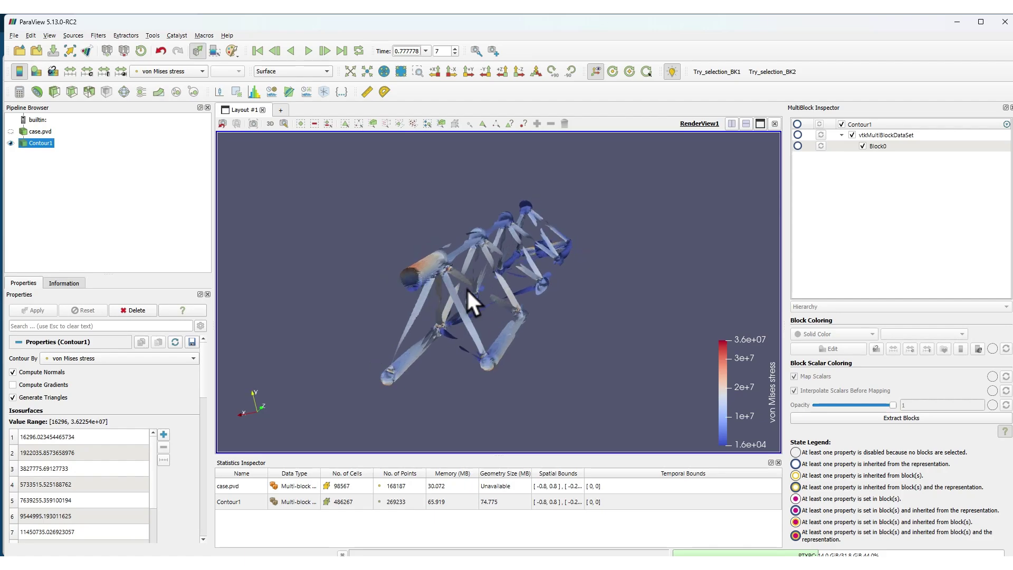
left_click_drag(473, 289, 496, 320)
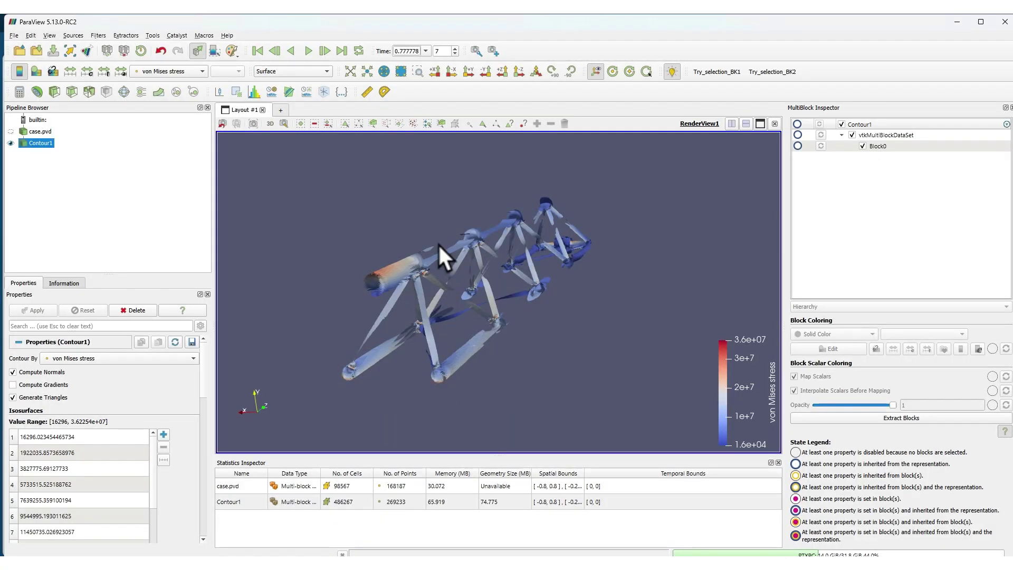
left_click_drag(519, 326, 513, 321)
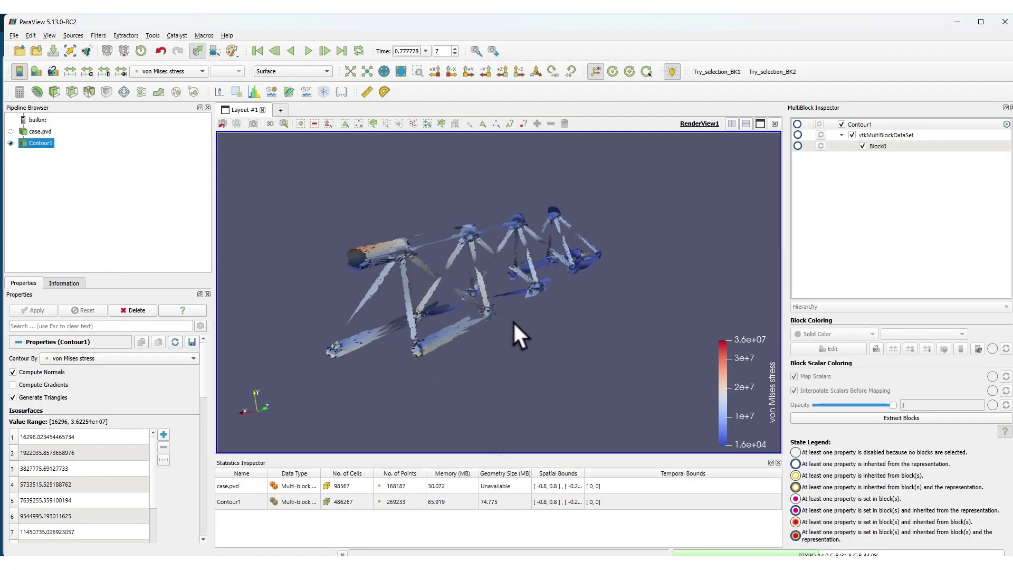
Delete the Contour1 filter and bring up the SimScale results in the browser.
left_click(44, 135)
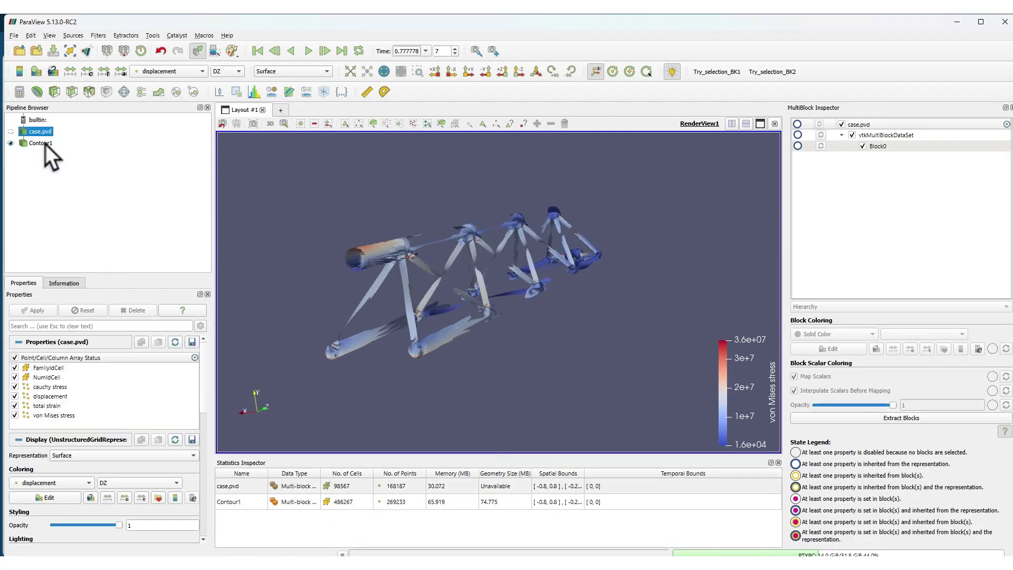
left_click(41, 140)
key("Delete")
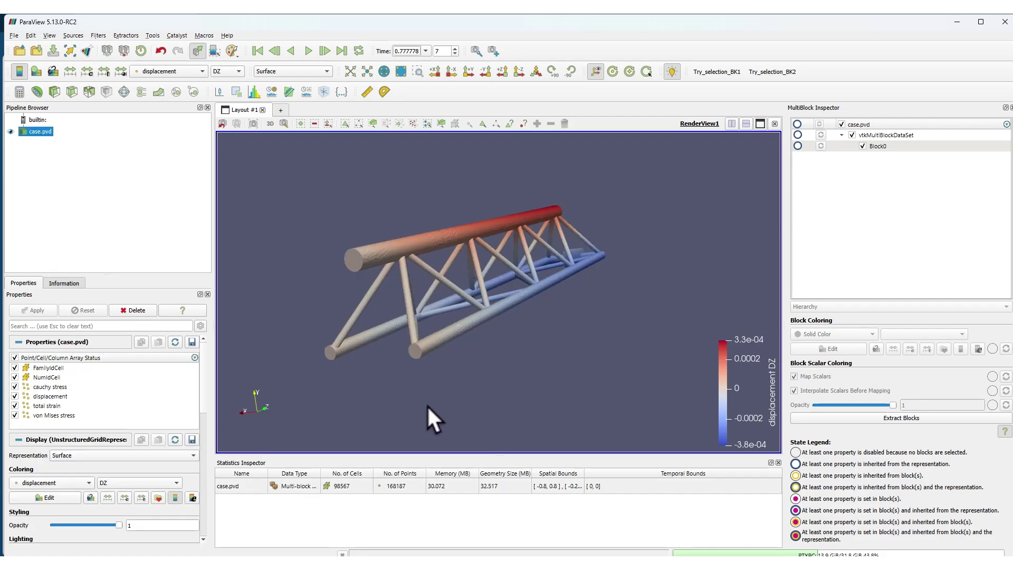
left_click(204, 551)
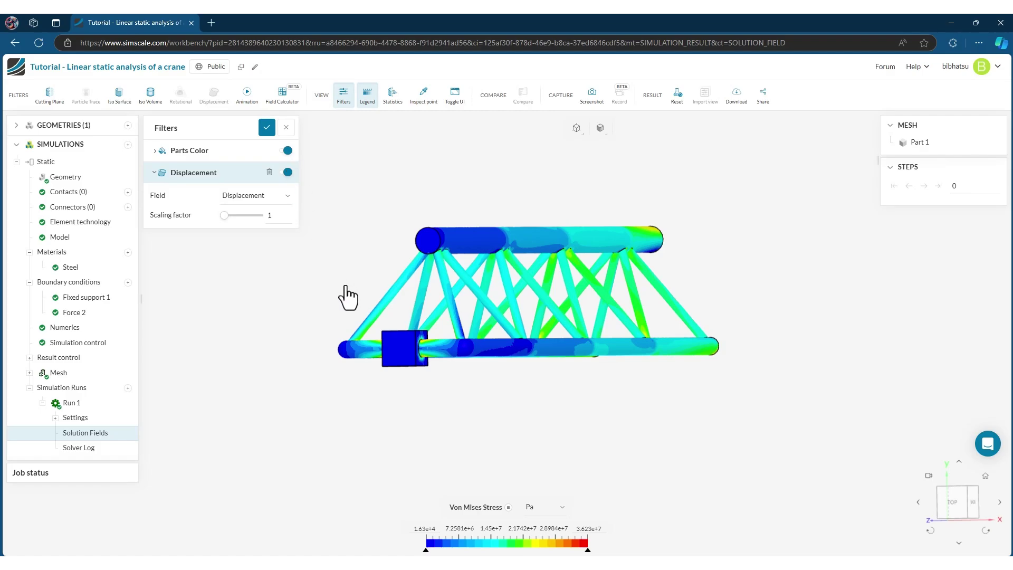
Rotate SimScale's von Mises stress view to an oblique angle, then return to ParaView.
left_click_drag(348, 296, 624, 340)
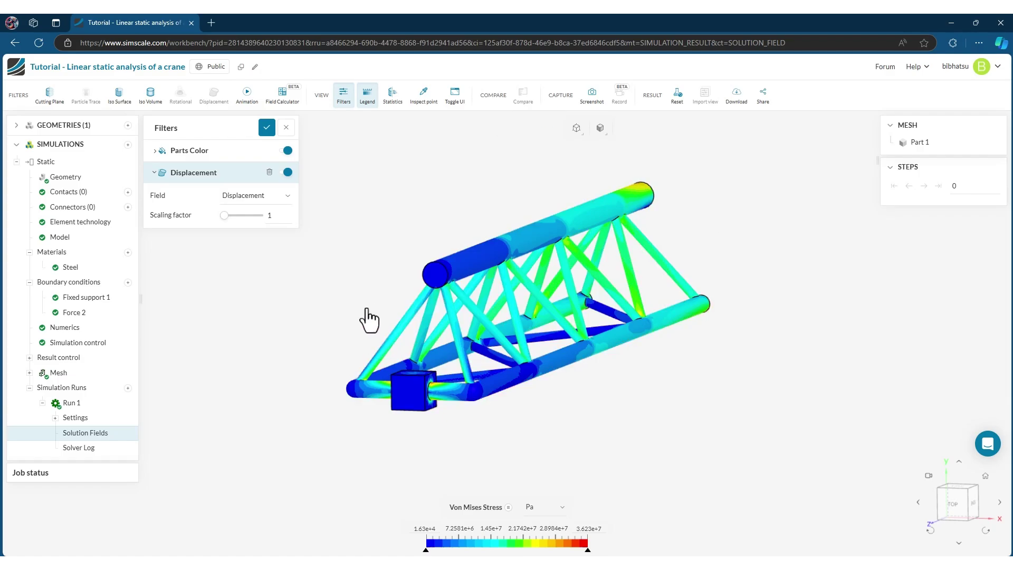
left_click_drag(367, 317, 367, 318)
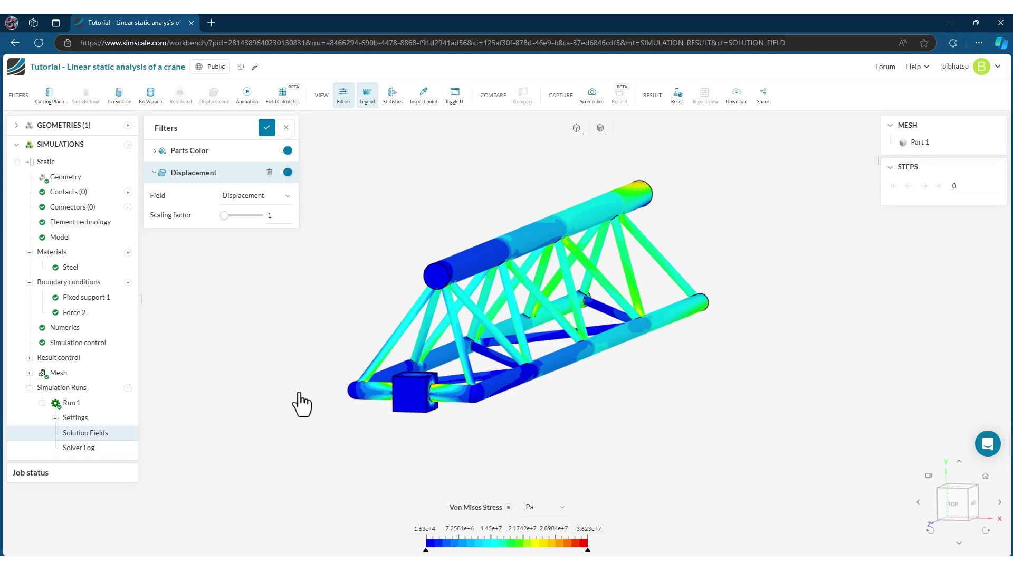
mouse_move(196, 548)
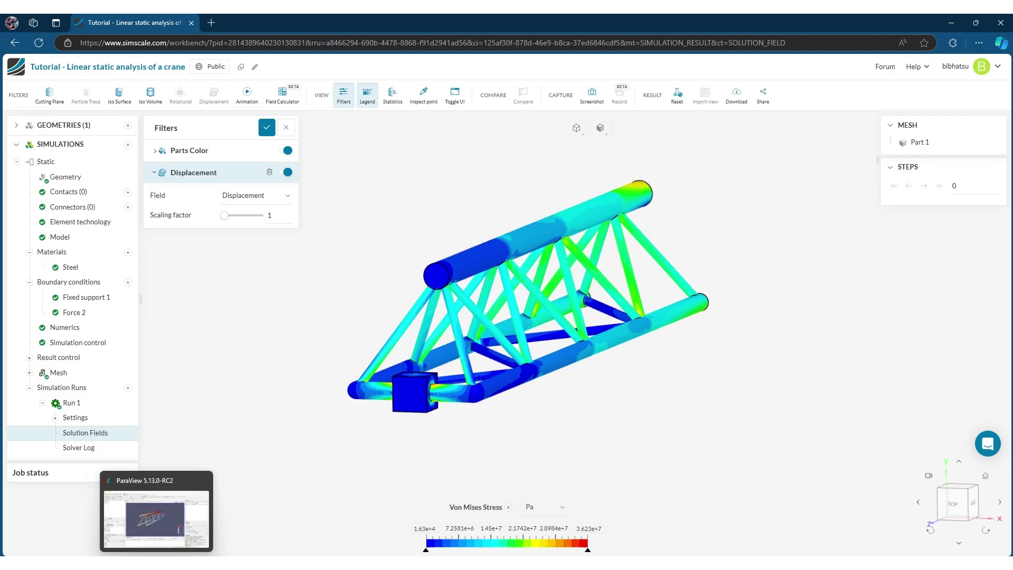
left_click(156, 514)
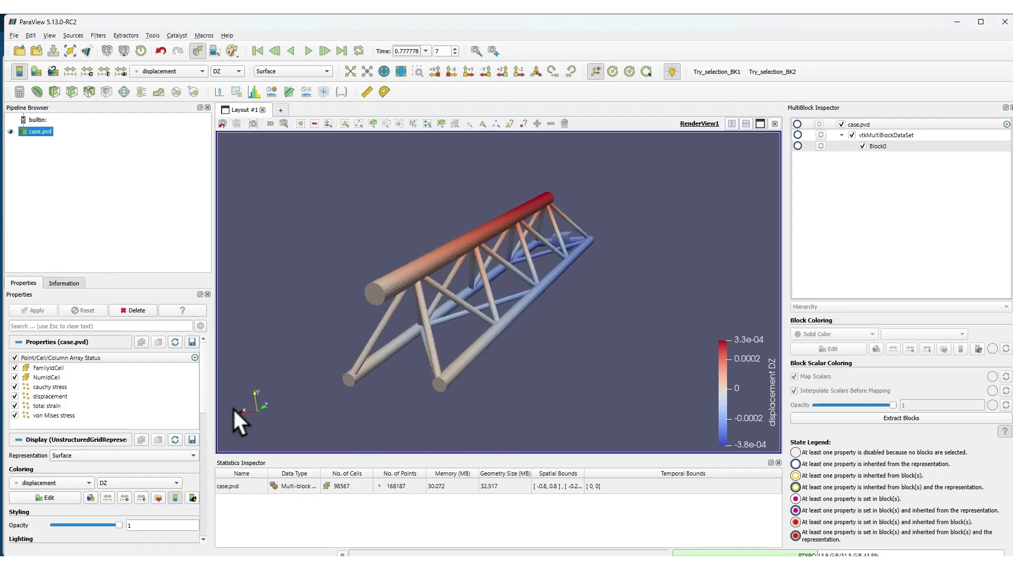
mouse_move(503, 299)
left_mouse_down()
mouse_move(530, 337)
mouse_move(517, 334)
mouse_move(506, 302)
left_mouse_up()
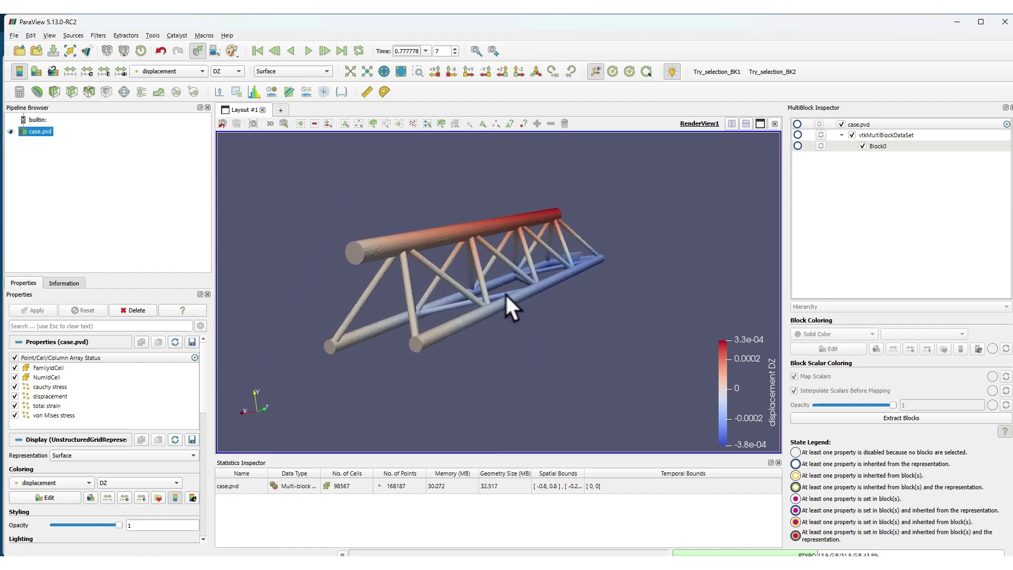
left_click_drag(516, 318, 533, 305)
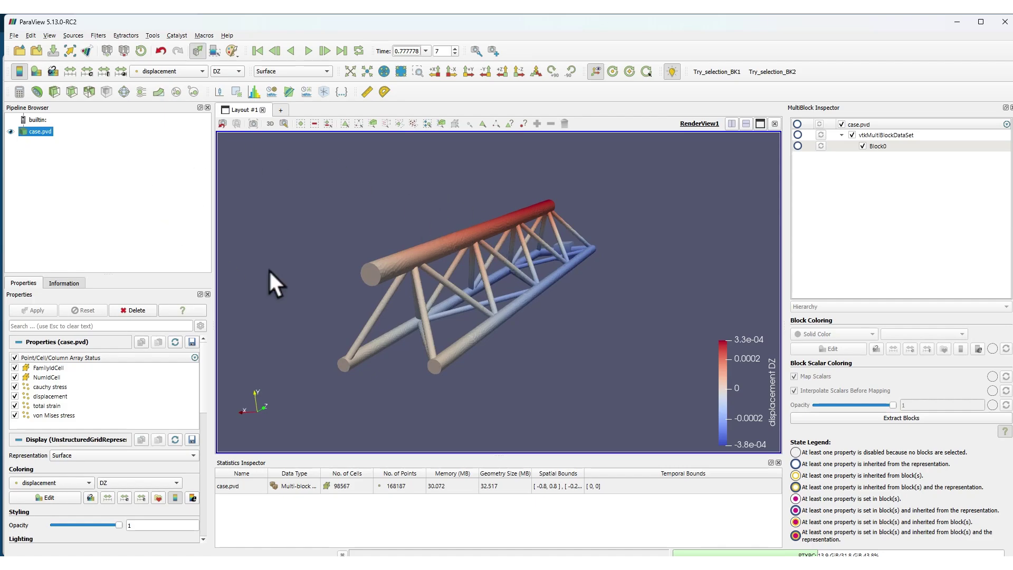
left_click_drag(513, 321, 552, 281)
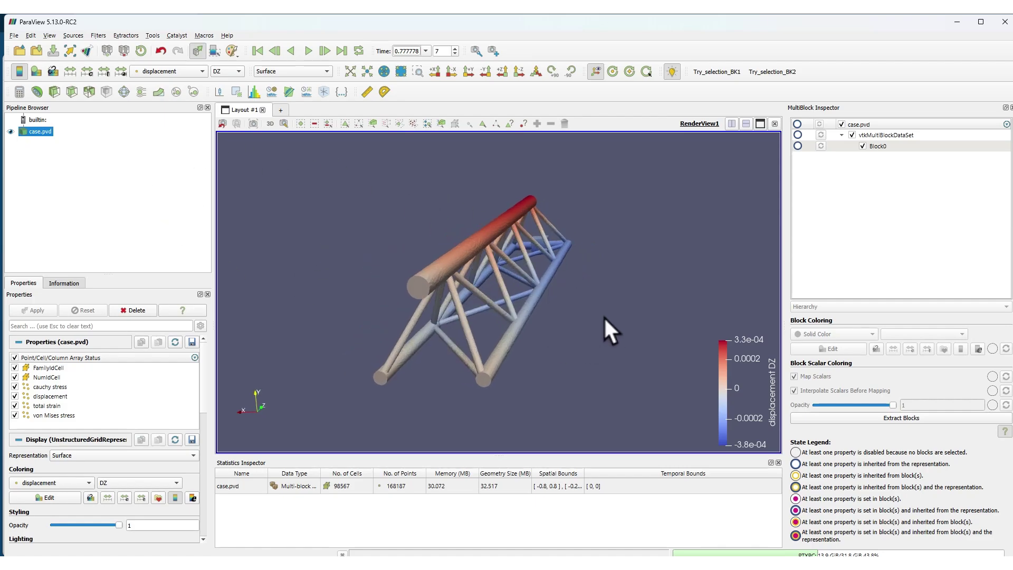